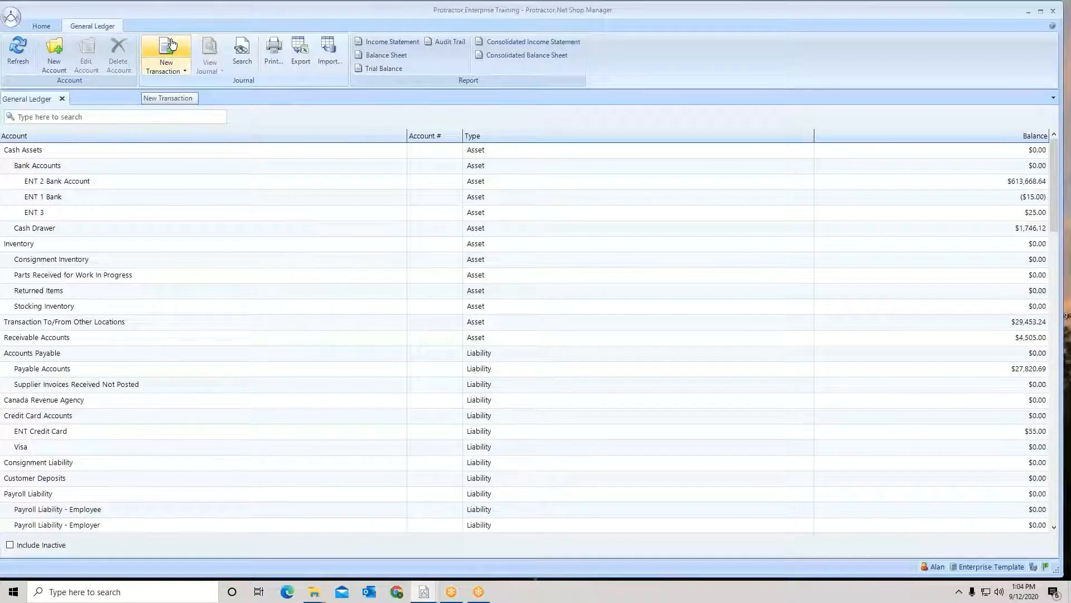
Create a general ledger transaction dated 09/12/2020 and add a line for the Advertising & Promotion account.
{"action": "left_click", "coordinate": [171, 44]}
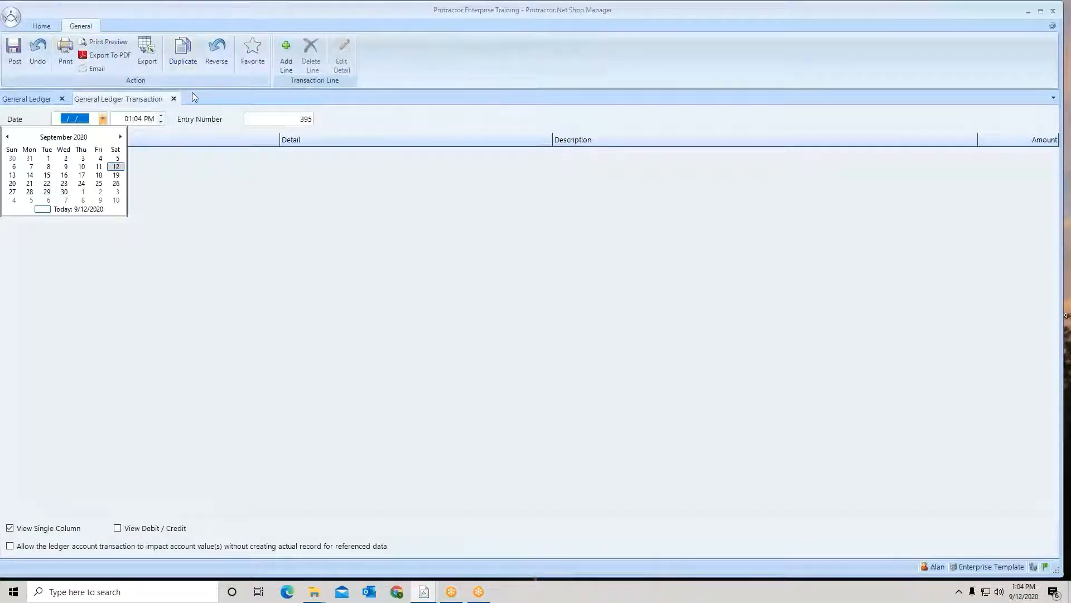
{"action": "left_click", "coordinate": [116, 167]}
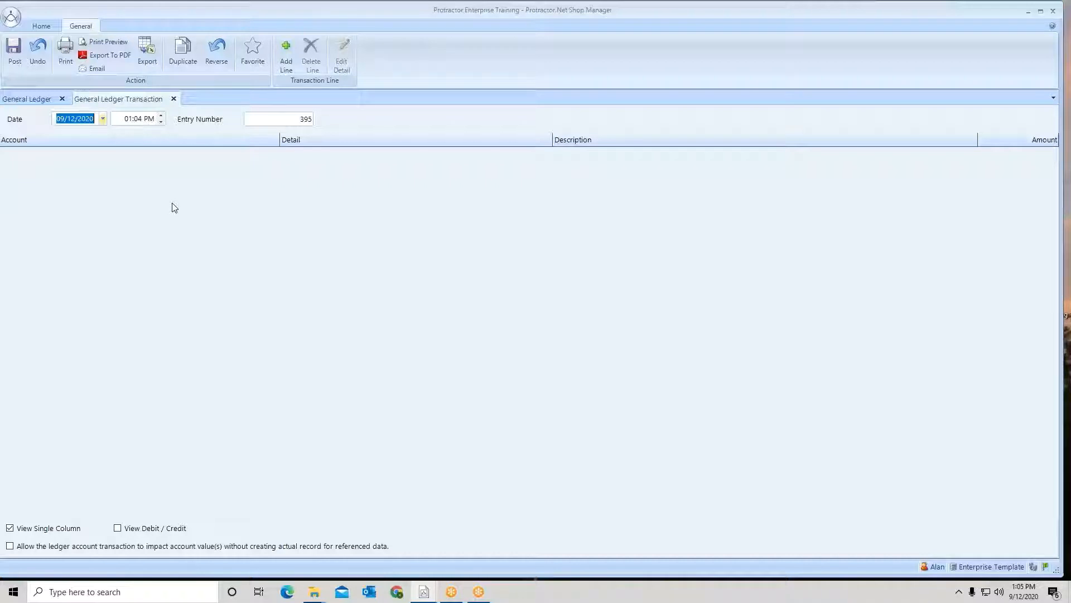
{"action": "left_click", "coordinate": [287, 54]}
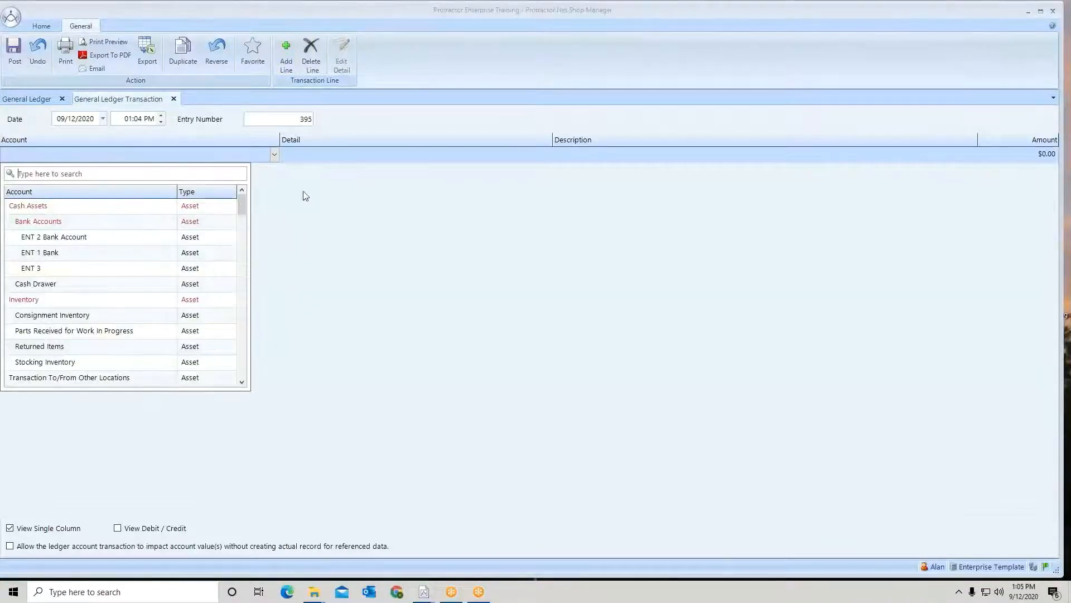
{"action": "left_click", "coordinate": [242, 202]}
{"action": "mouse_move", "coordinate": [243, 202]}
{"action": "left_mouse_down"}
{"action": "mouse_move", "coordinate": [245, 287]}
{"action": "mouse_move", "coordinate": [239, 197]}
{"action": "left_mouse_up"}
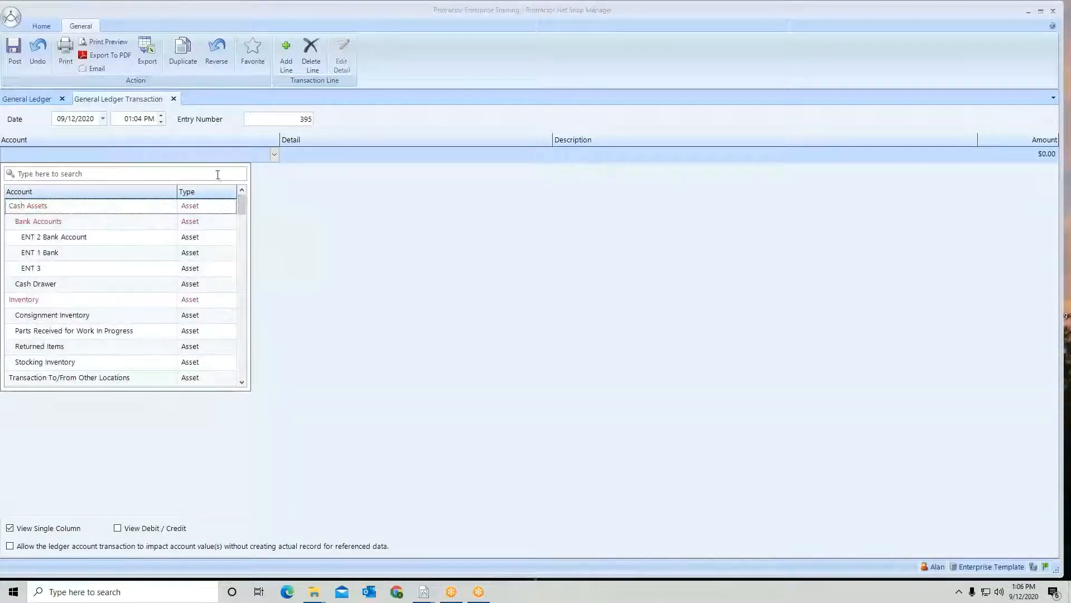
{"action": "left_click", "coordinate": [31, 175]}
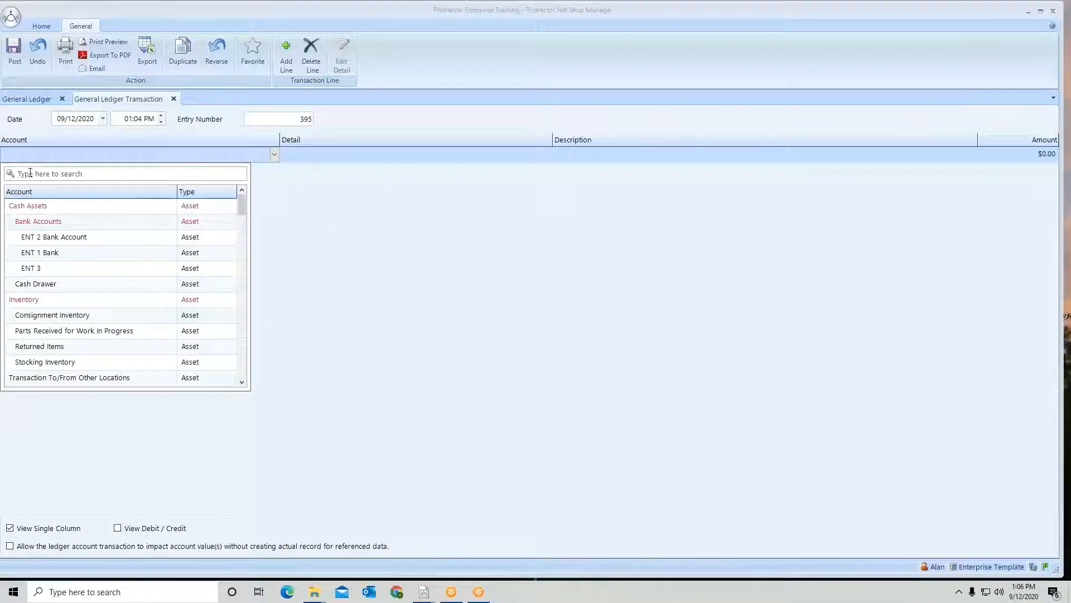
{"action": "type", "text": "adv"}
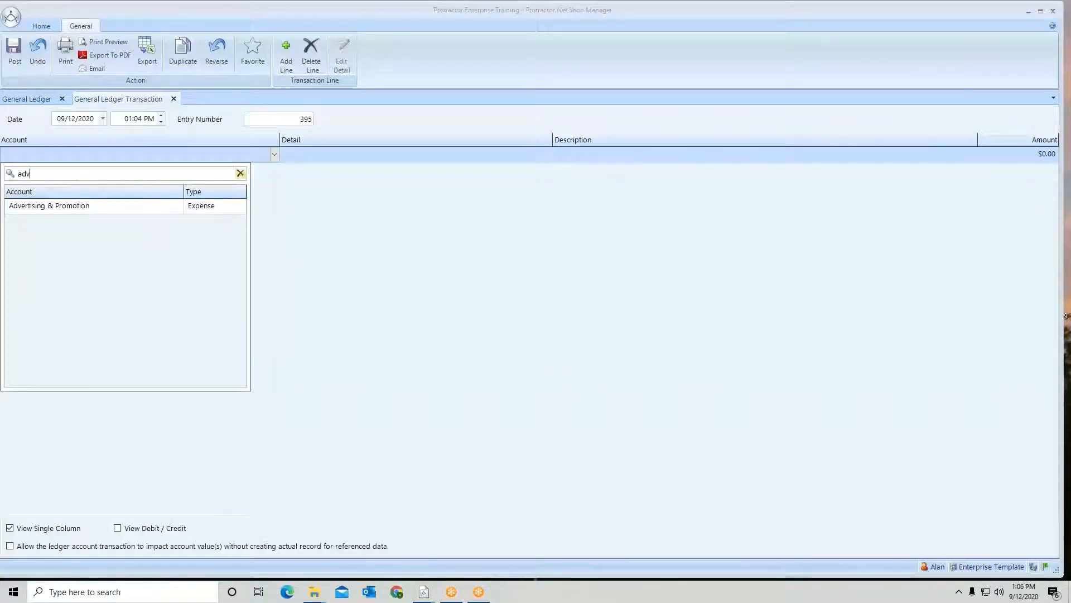
{"action": "left_click", "coordinate": [81, 206]}
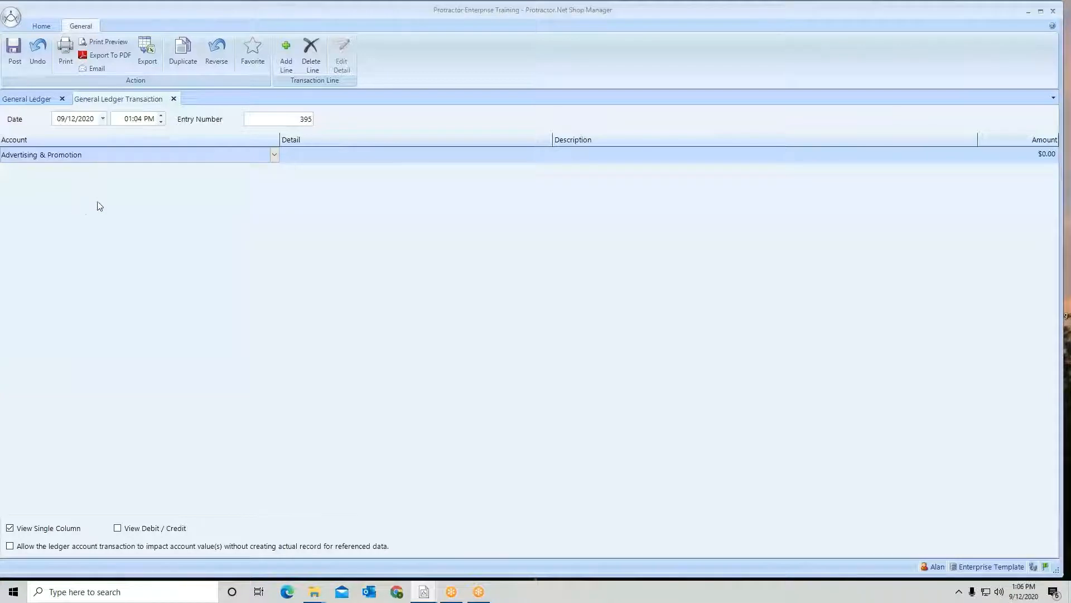
{"action": "key", "text": "Tab"}
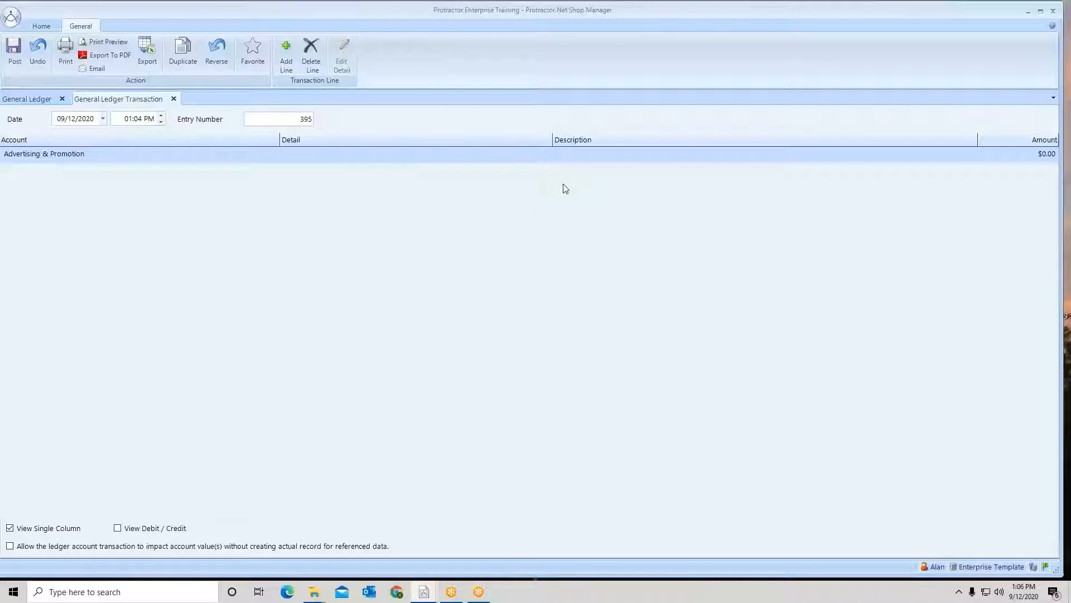
Fill in the Advertising & Promotion line with the description "move to legal" and an amount of -10.
{"action": "type", "text": "mo"}
{"action": "type", "text": "ve to lega"}
{"action": "type", "text": "lea"}
{"action": "type", "text": "gal"}
{"action": "left_click", "coordinate": [597, 154]}
{"action": "key", "text": "BackSpace"}
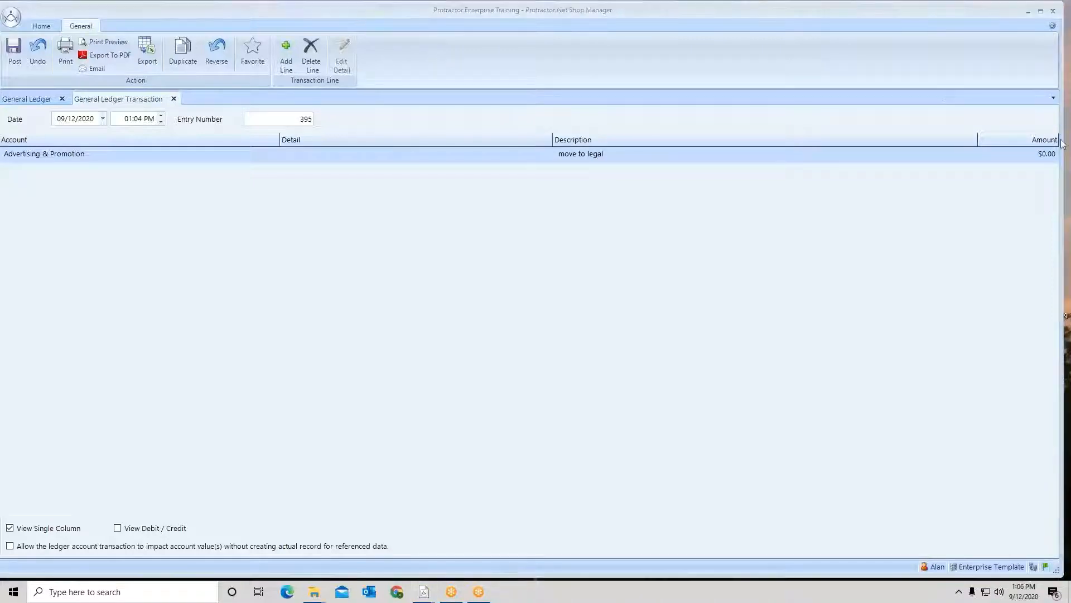
{"action": "left_click", "coordinate": [1025, 156]}
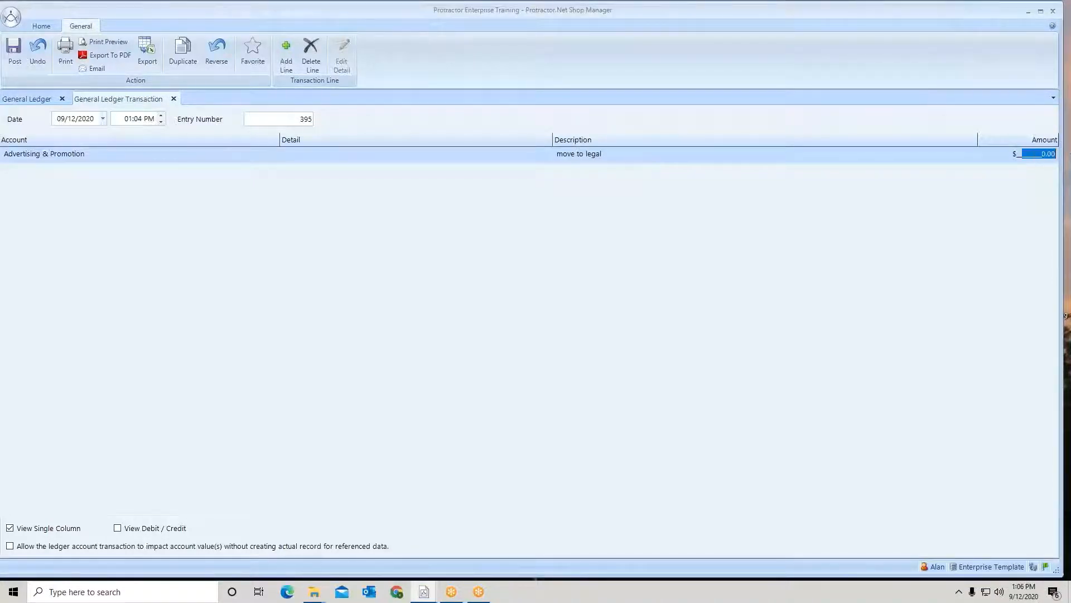
{"action": "type", "text": "10"}
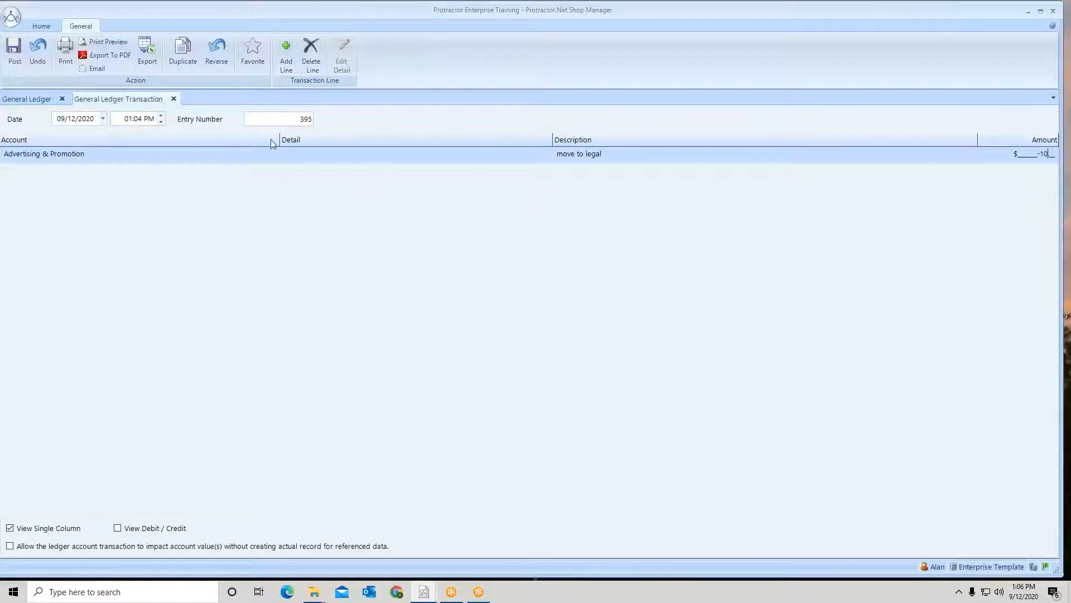
Add a second transaction line for the Accounting & Legal account with the description "legal expense".
{"action": "left_click", "coordinate": [287, 60]}
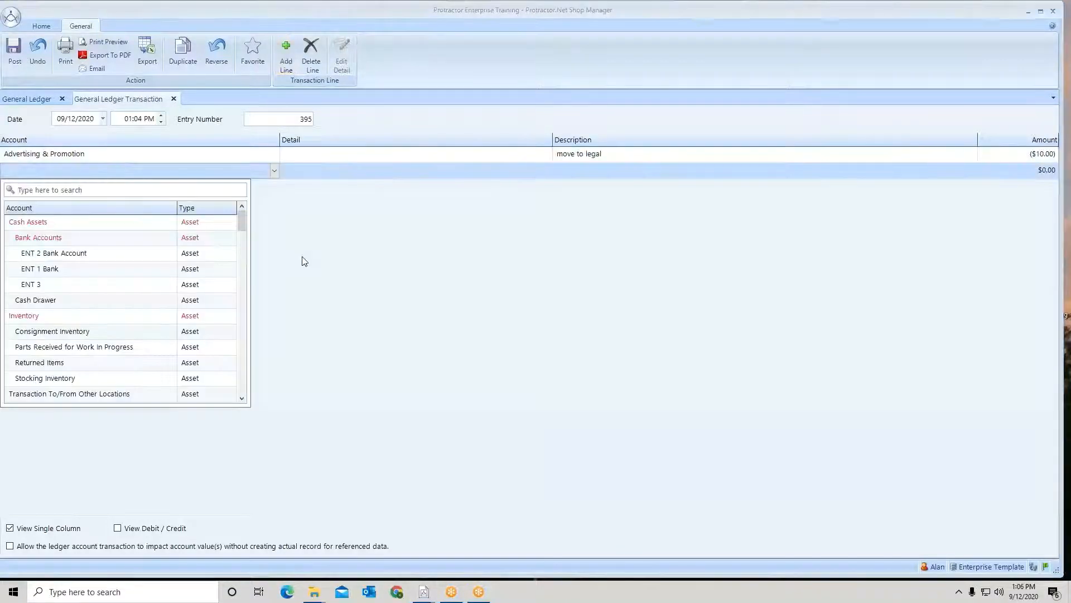
{"action": "type", "text": "a"}
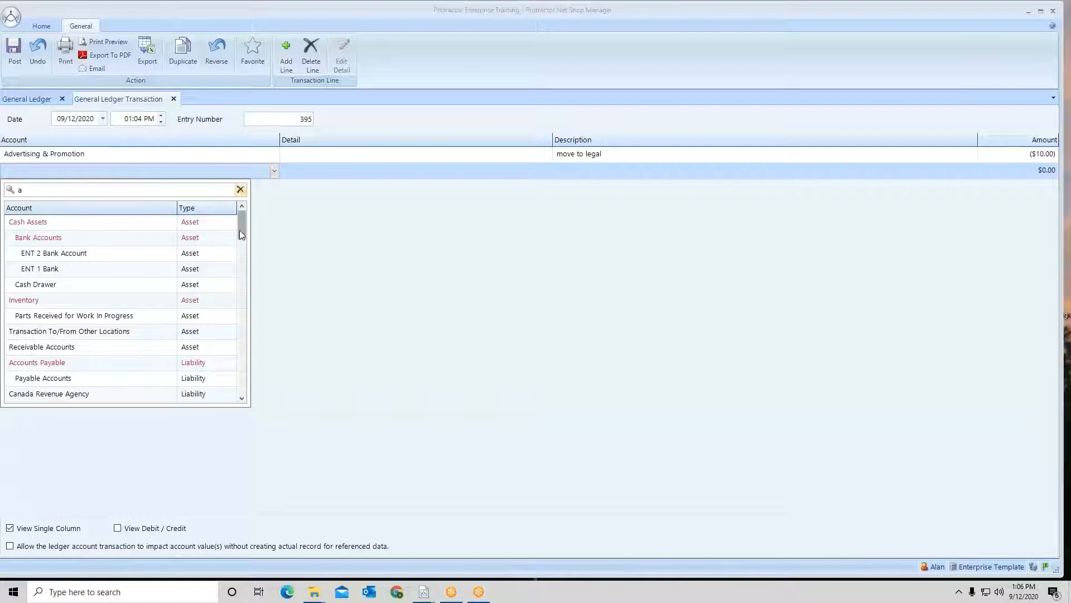
{"action": "type", "text": "c"}
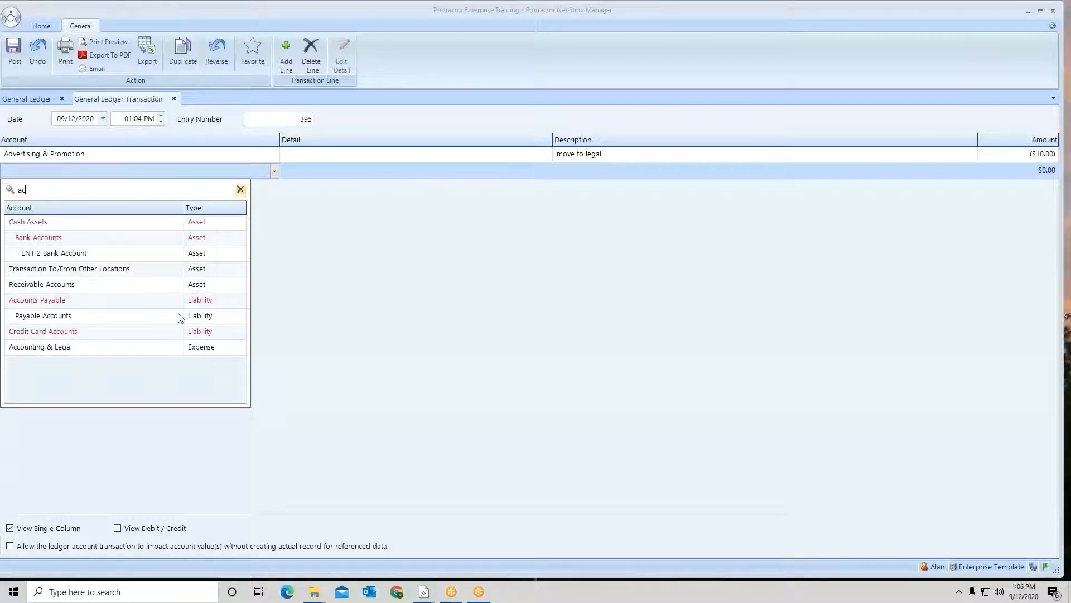
{"action": "left_click", "coordinate": [132, 344]}
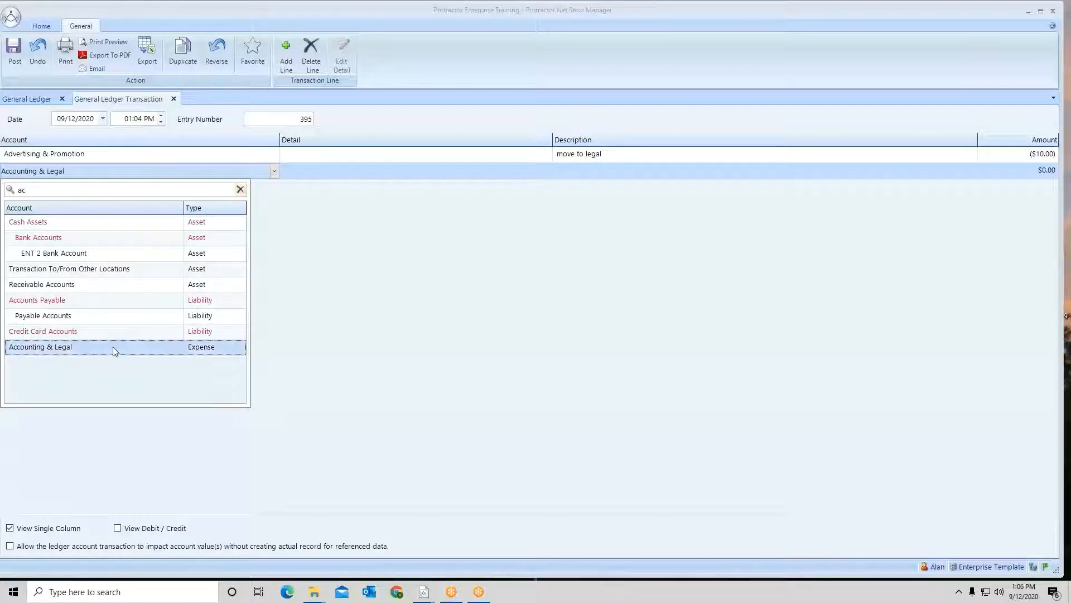
{"action": "left_click", "coordinate": [571, 169]}
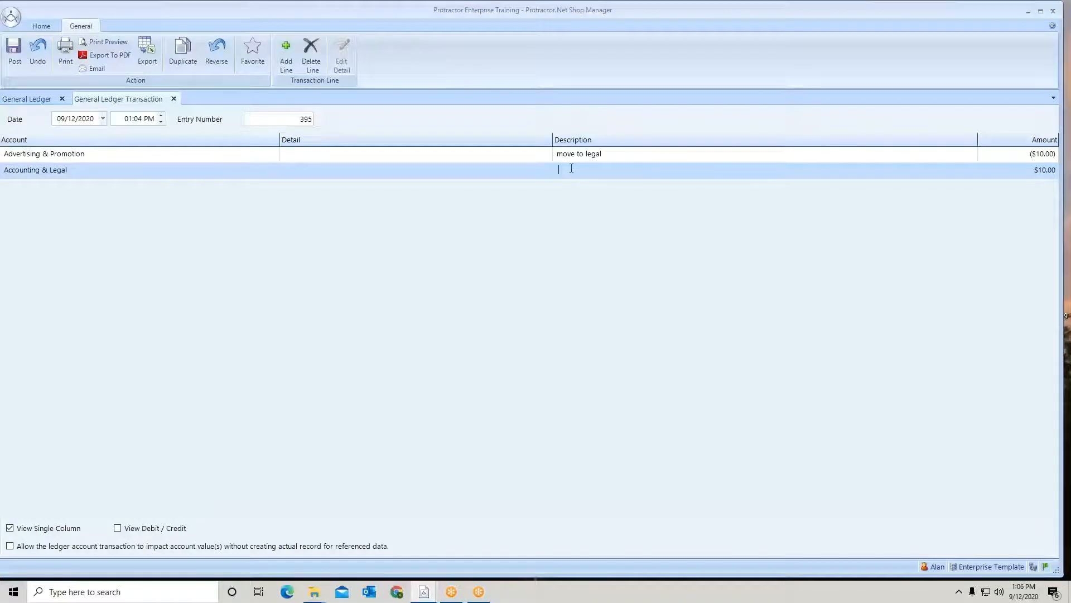
{"action": "type", "text": "legal expense"}
View the transaction in debit/credit columns and return it to the single-column view.
{"action": "left_click", "coordinate": [116, 529]}
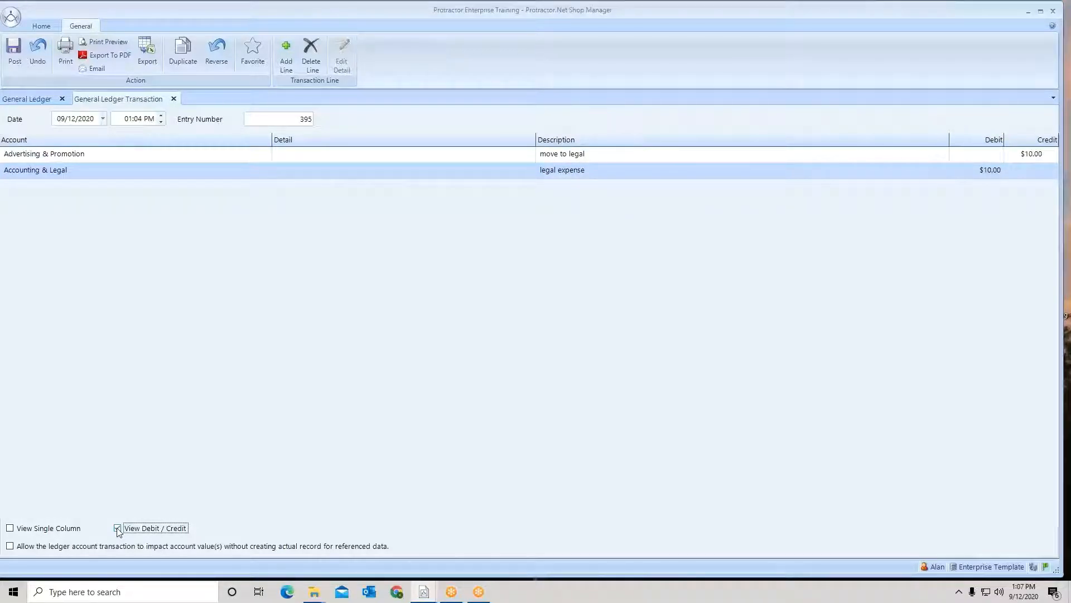
{"action": "left_click", "coordinate": [10, 529]}
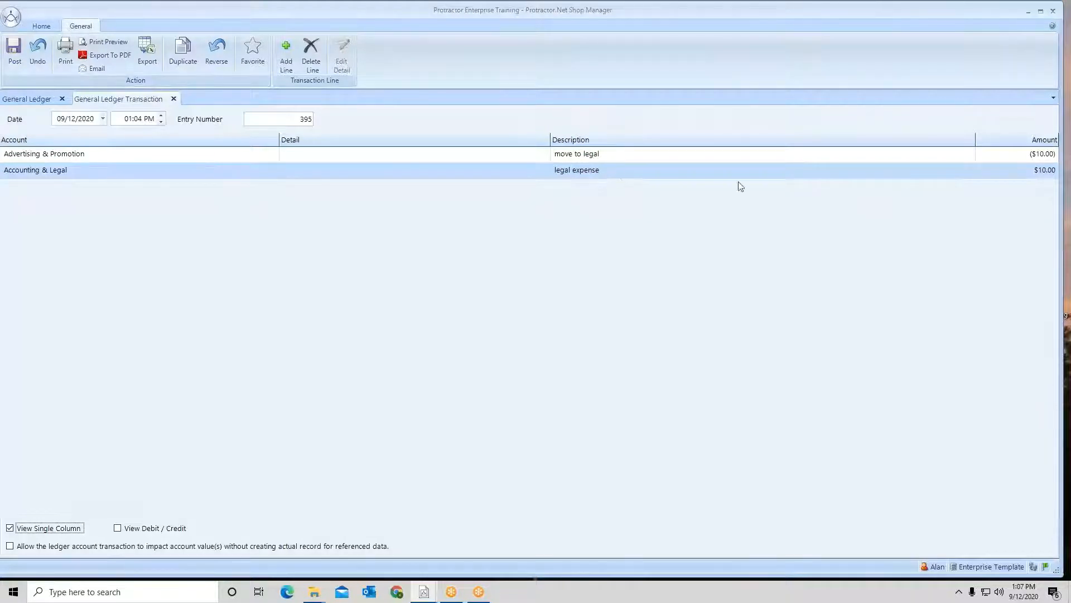
Set the Accounting & Legal line's amount to 9.00 and try to post the transaction.
{"action": "left_click", "coordinate": [1031, 170]}
{"action": "left_click_drag", "start_coordinate": [1031, 170], "coordinate": [1067, 171]}
{"action": "type", "text": "9.00"}
{"action": "left_click", "coordinate": [14, 50]}
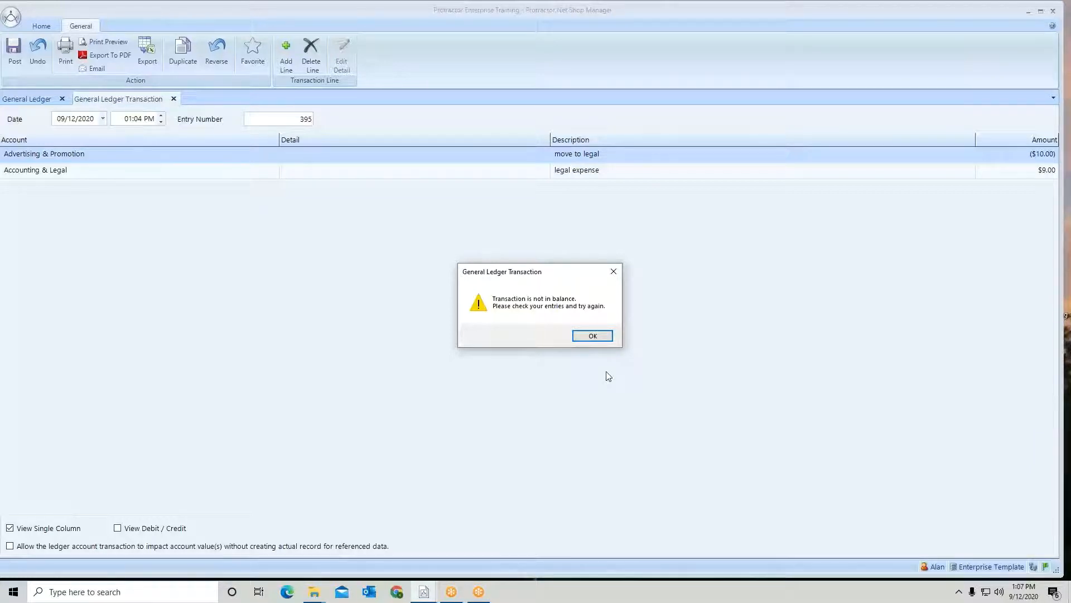
{"action": "left_click", "coordinate": [598, 335]}
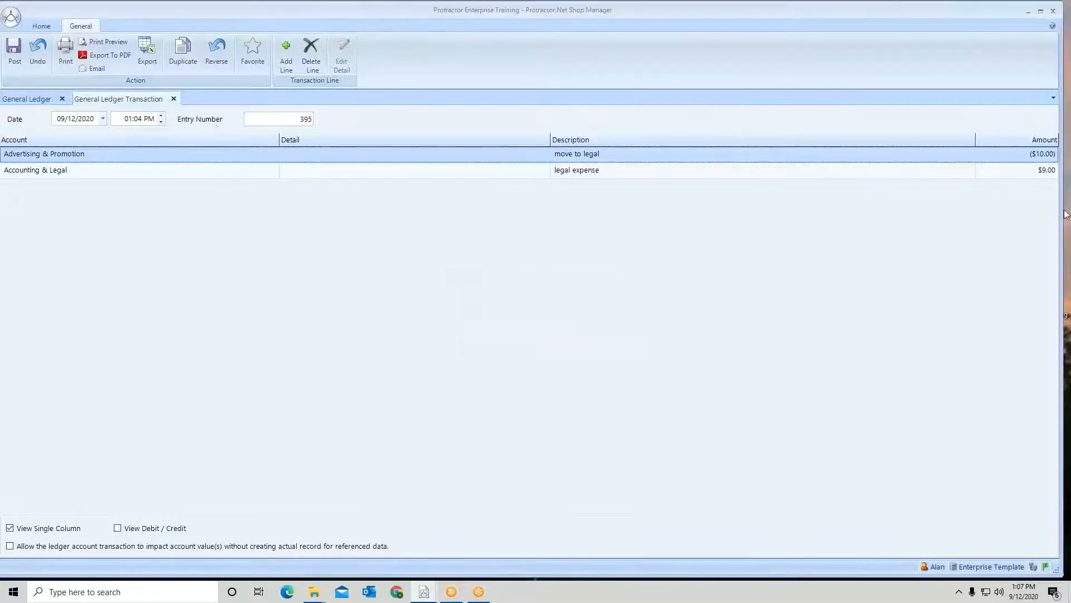
Set the Accounting & Legal line's amount to 10 and post the transaction.
{"action": "left_click", "coordinate": [1033, 169]}
{"action": "left_click_drag", "start_coordinate": [1033, 168], "coordinate": [1070, 171]}
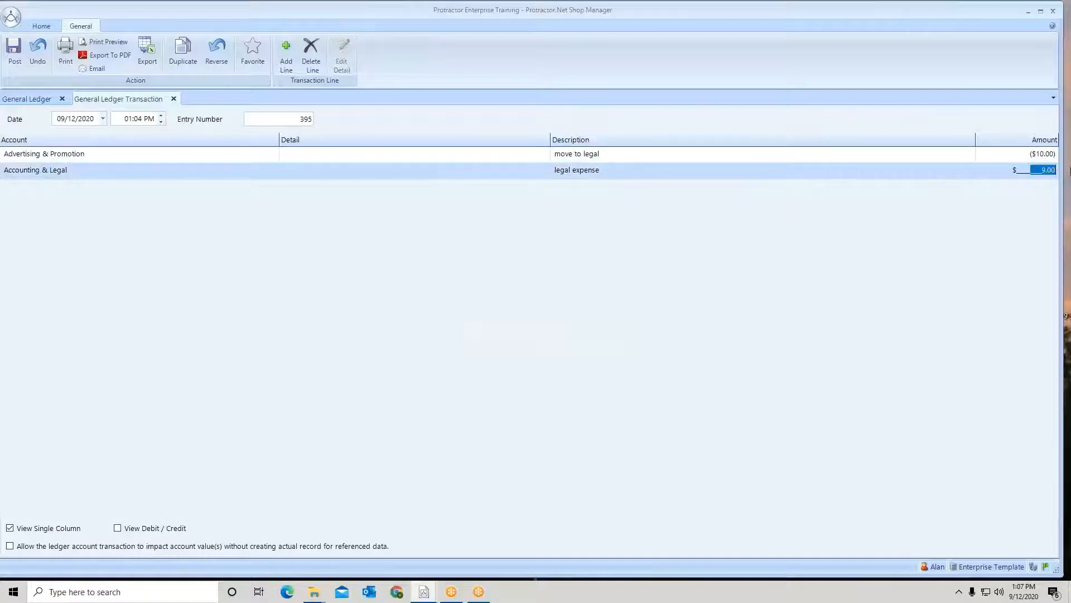
{"action": "type", "text": "10."}
{"action": "left_click", "coordinate": [13, 52]}
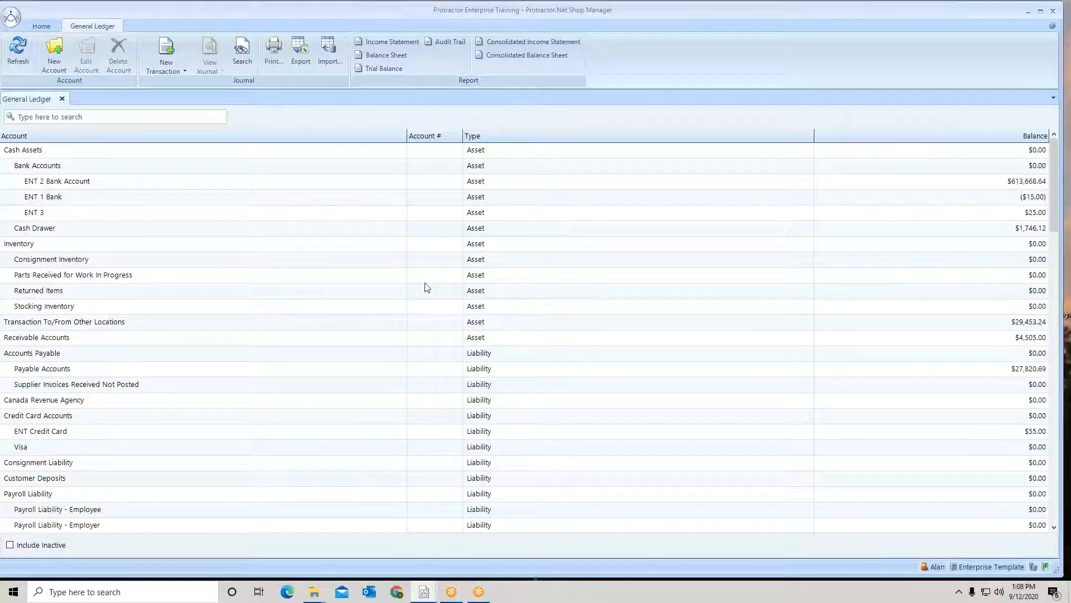
Search the general ledger for "adv", view the Advertising & Promotion journal and open its "move to legal" transaction.
{"action": "left_click", "coordinate": [102, 118]}
{"action": "type", "text": "adv"}
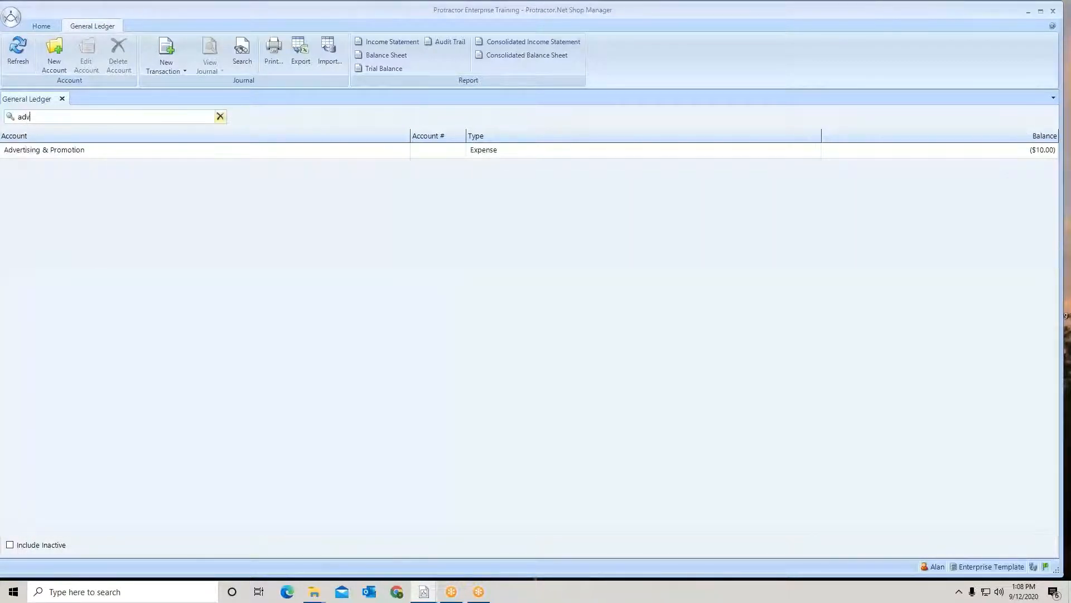
{"action": "double_click", "coordinate": [193, 150]}
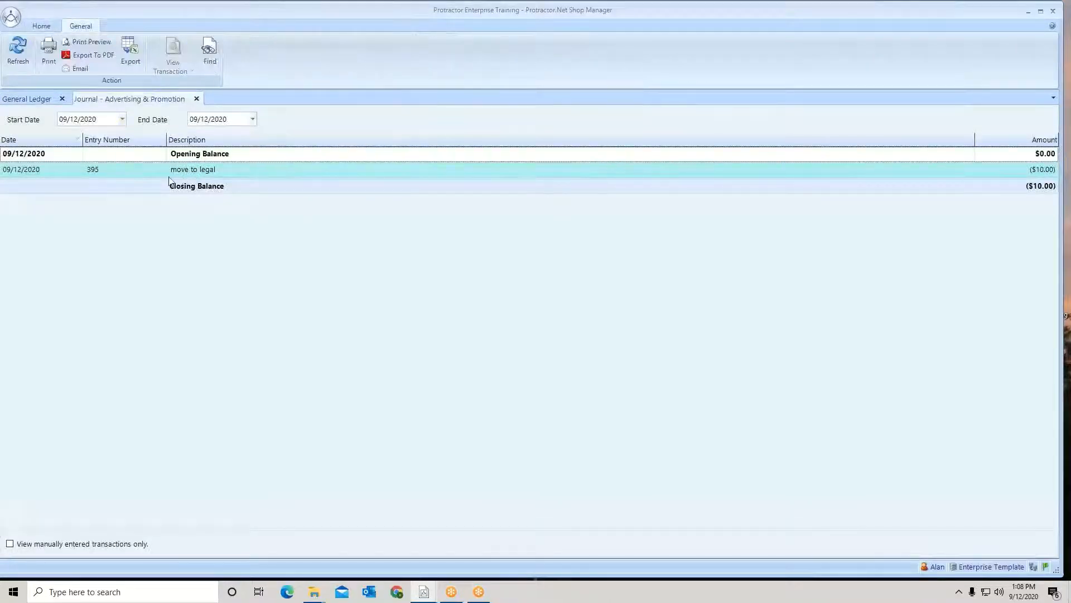
{"action": "mouse_move", "coordinate": [230, 177]}
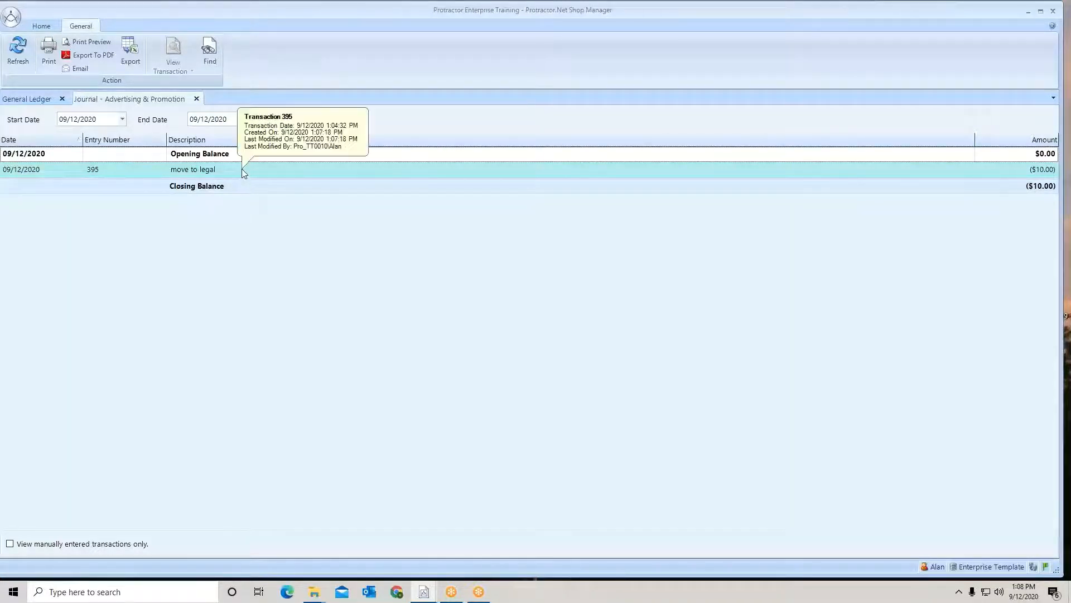
{"action": "double_click", "coordinate": [244, 170]}
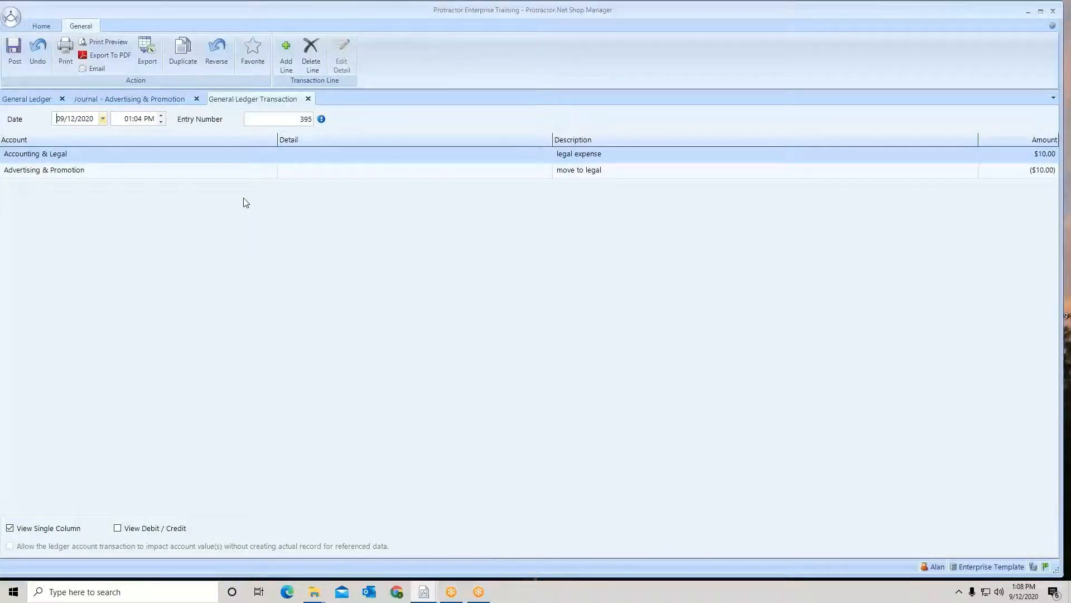
{"action": "left_click", "coordinate": [103, 119]}
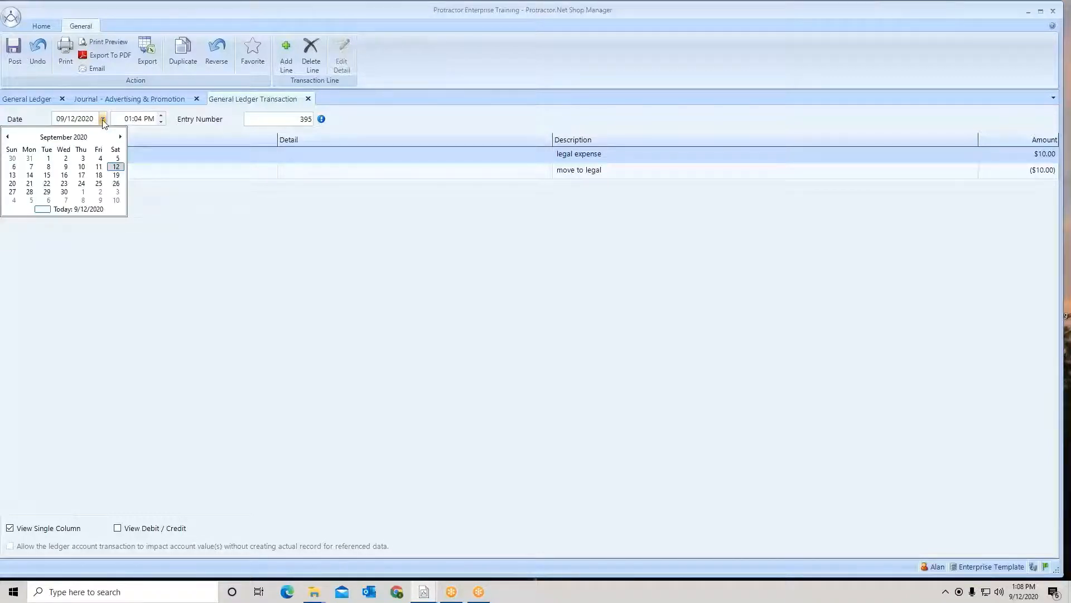
{"action": "left_click", "coordinate": [103, 119]}
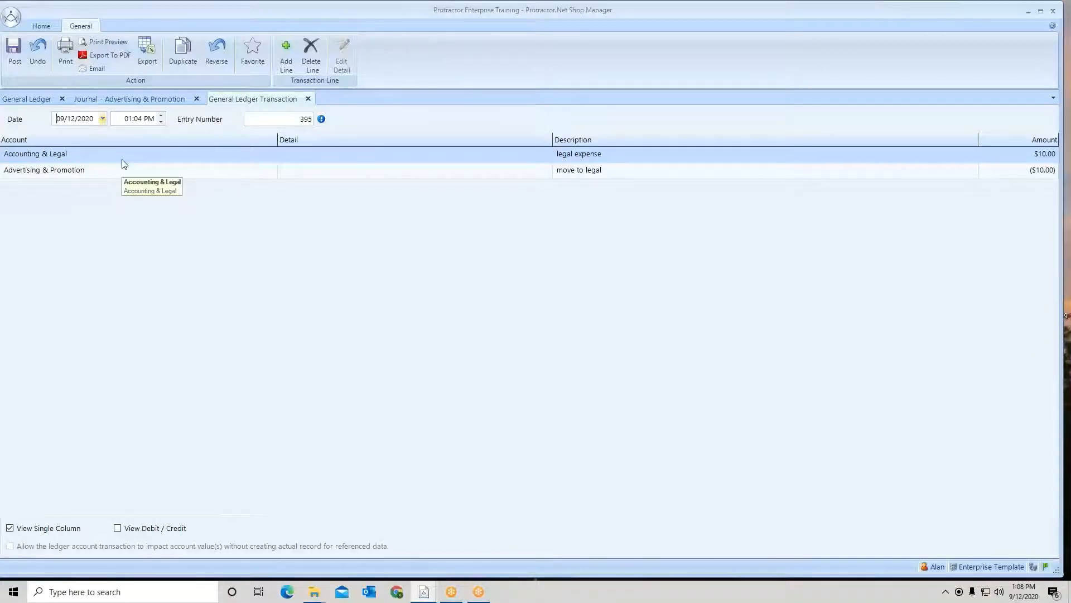
{"action": "left_click", "coordinate": [273, 173]}
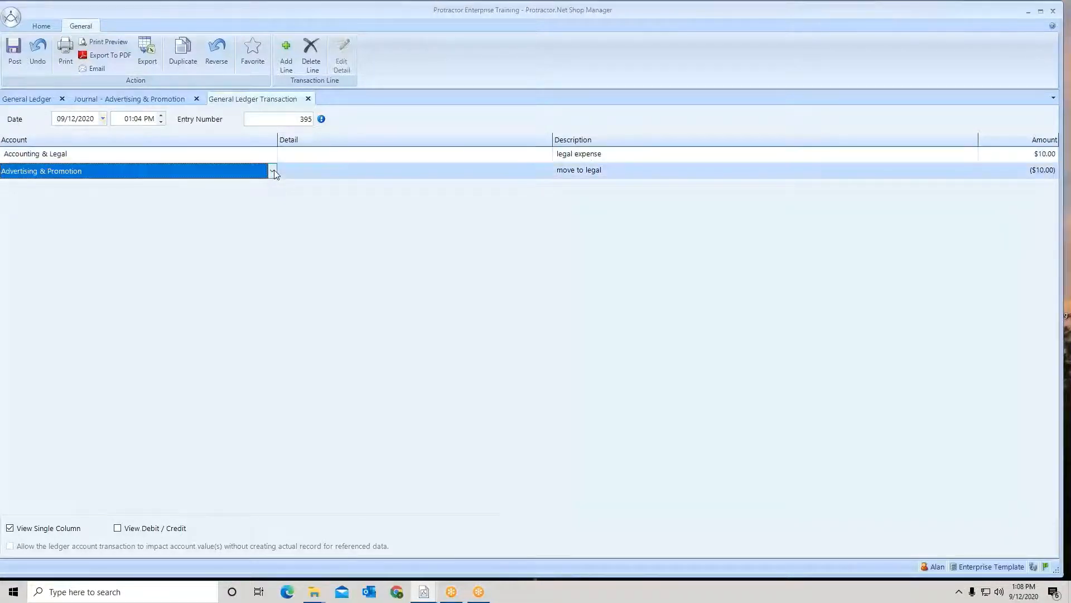
{"action": "left_click", "coordinate": [272, 172]}
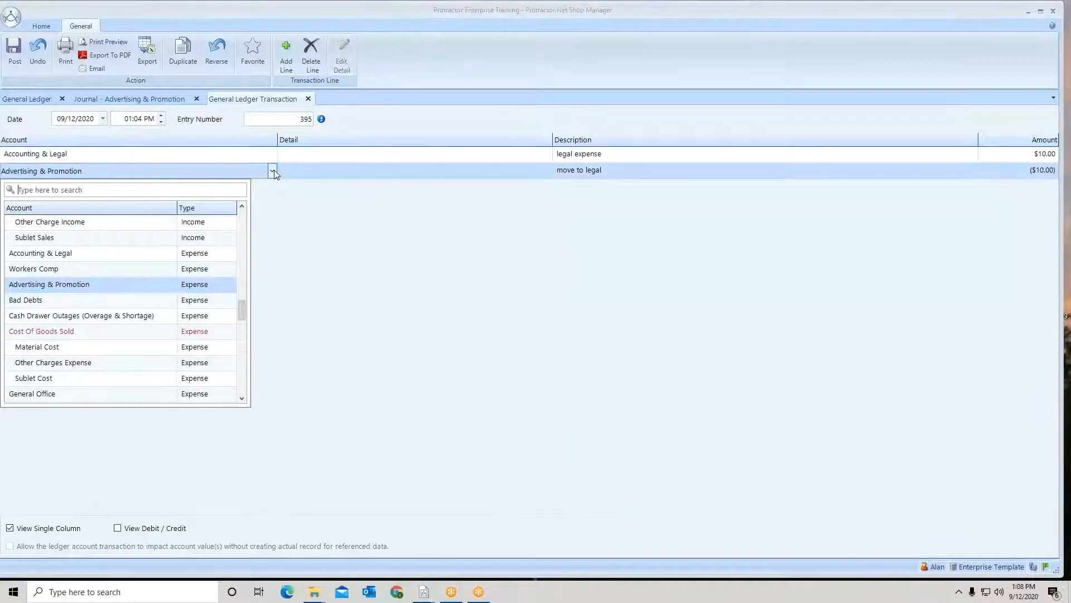
{"action": "left_click", "coordinate": [273, 172]}
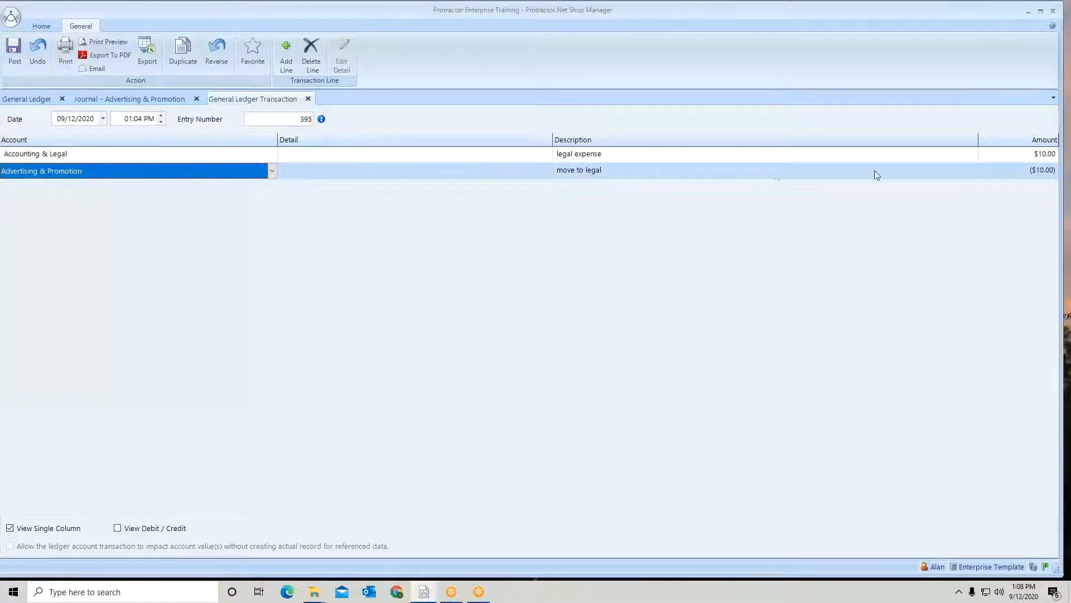
{"action": "left_click", "coordinate": [1012, 174]}
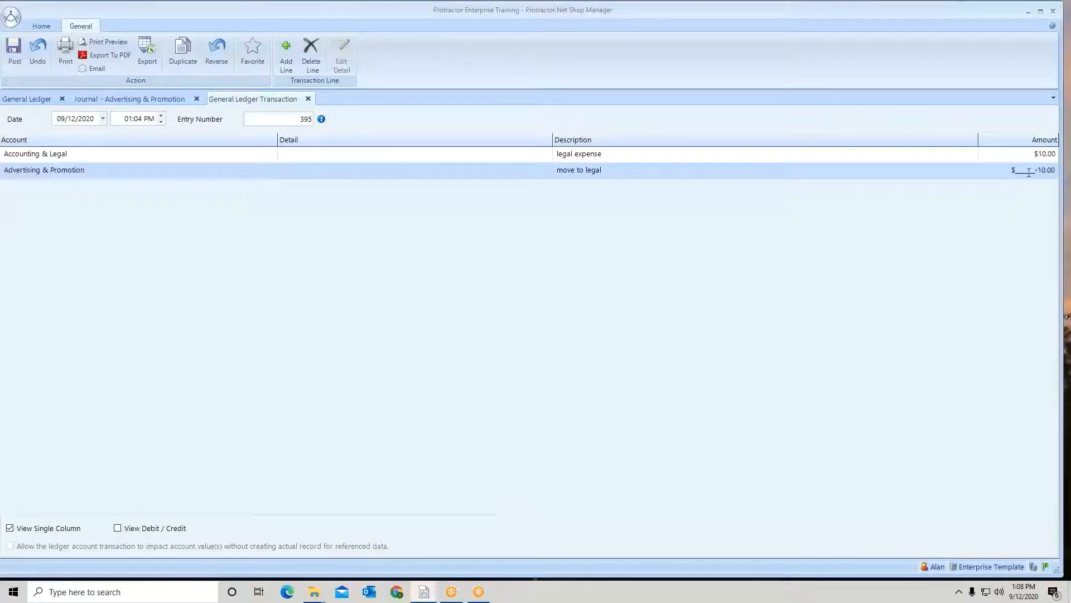
{"action": "double_click", "coordinate": [1029, 172]}
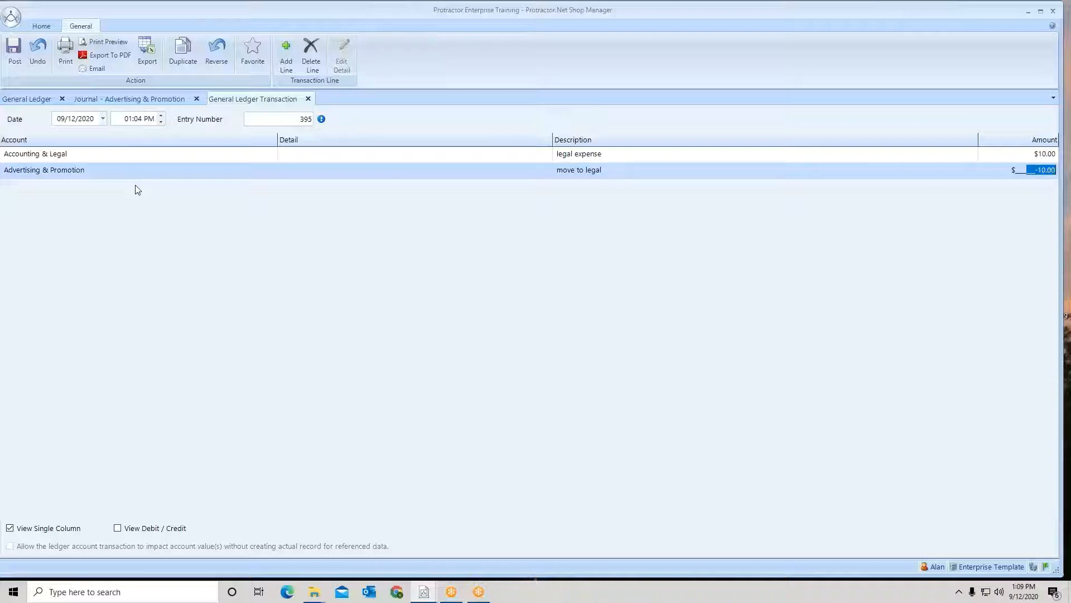
Change the transaction's date to 09/10/2020.
{"action": "left_click", "coordinate": [103, 119]}
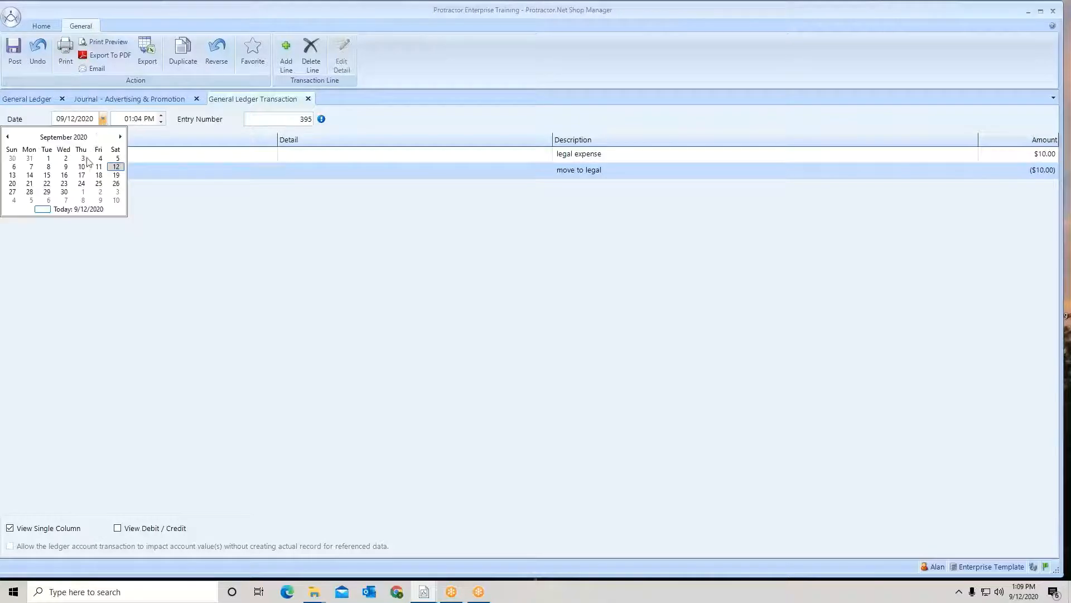
{"action": "left_click", "coordinate": [82, 166]}
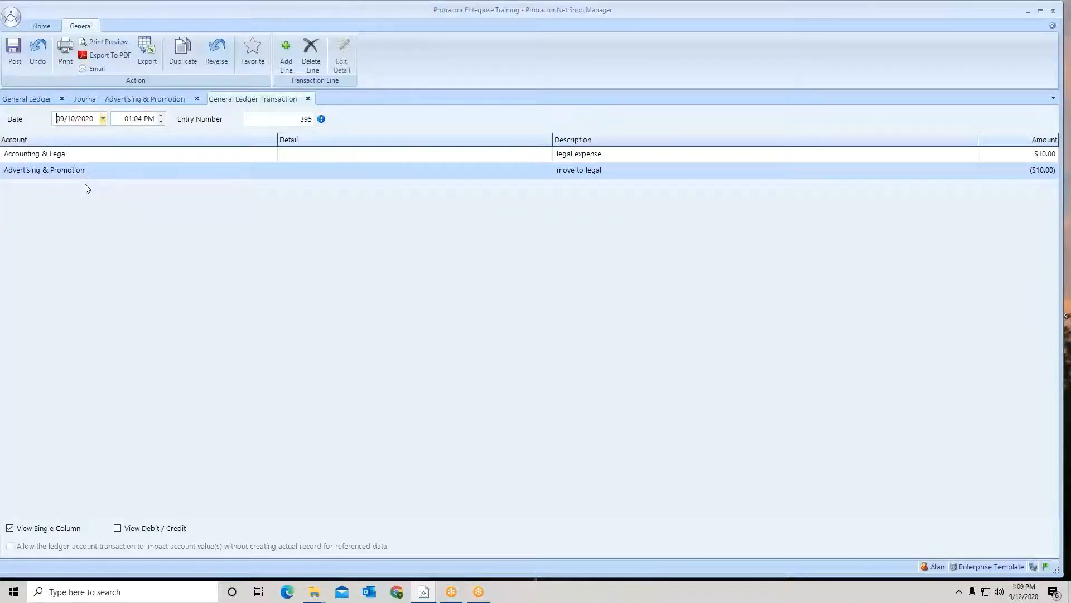
Post the redated transaction and review the Advertising & Promotion journal with its start date set to 09/10/2020.
{"action": "left_click", "coordinate": [14, 53]}
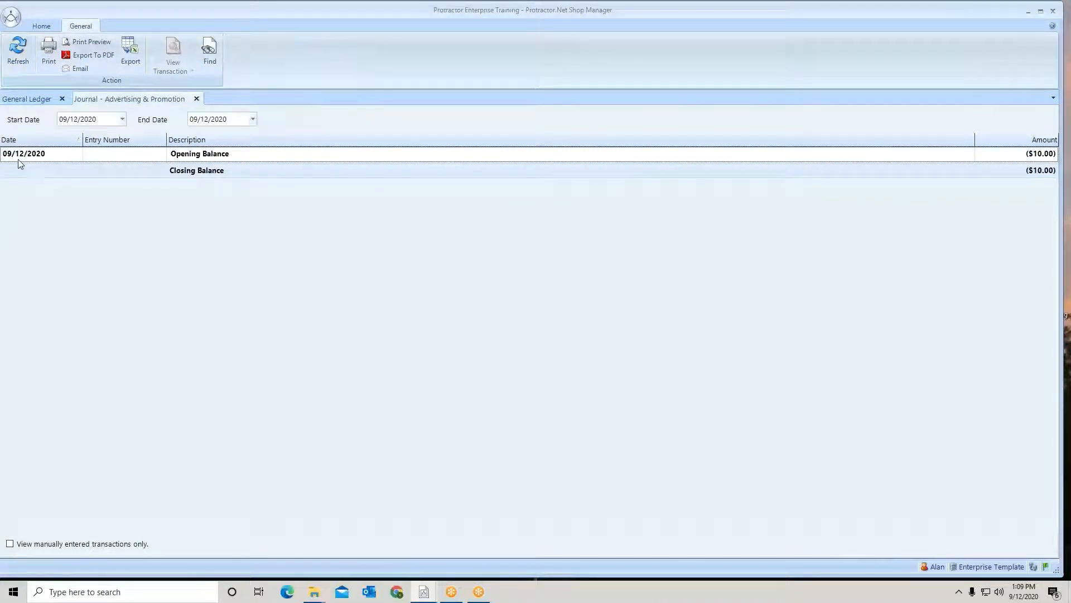
{"action": "left_click", "coordinate": [122, 119]}
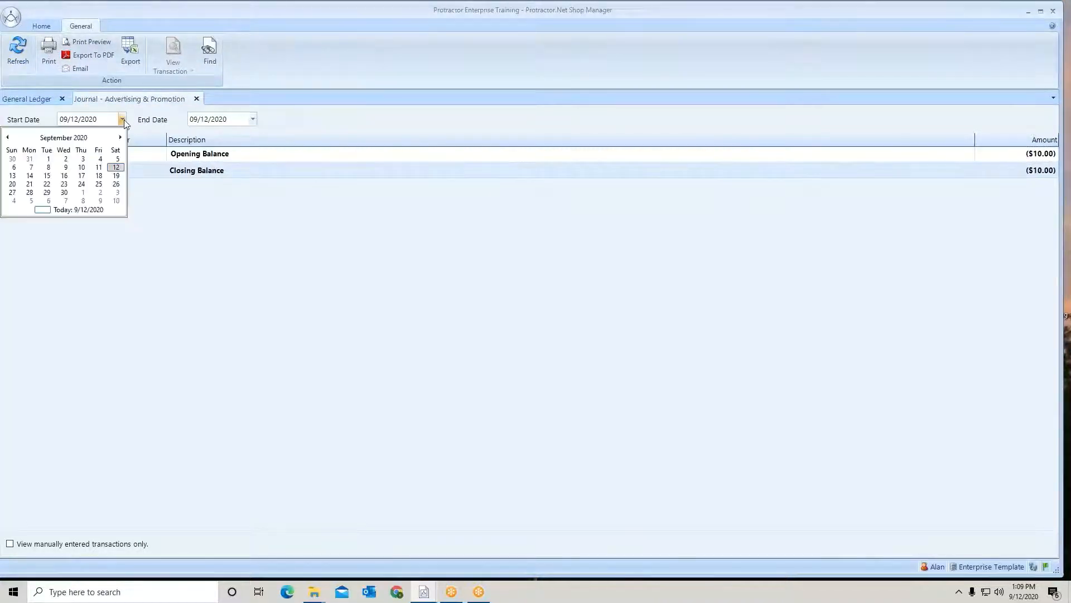
{"action": "left_click", "coordinate": [81, 167]}
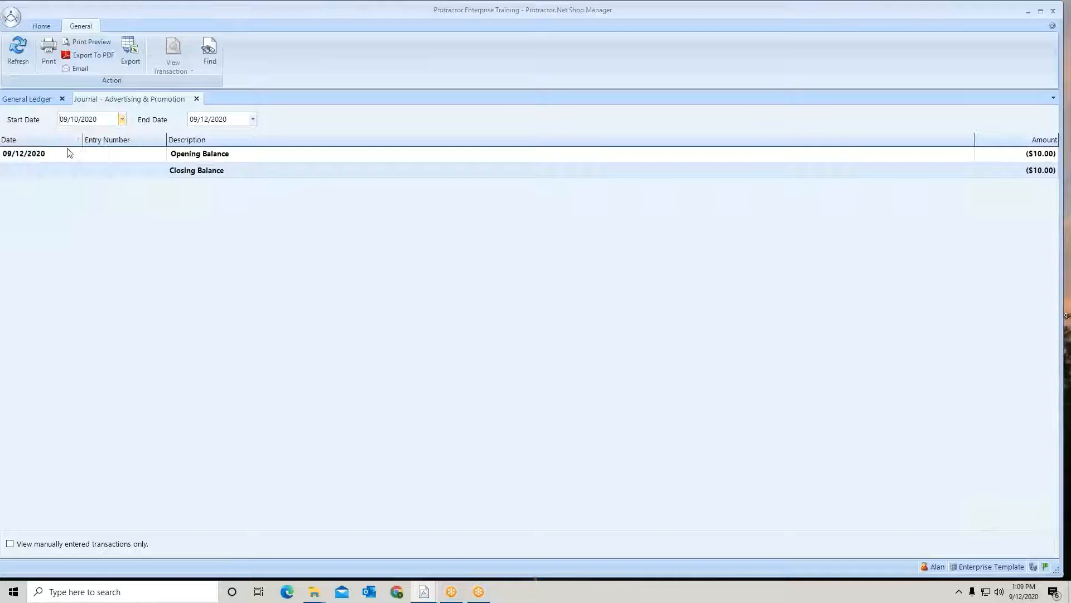
{"action": "left_click", "coordinate": [17, 63]}
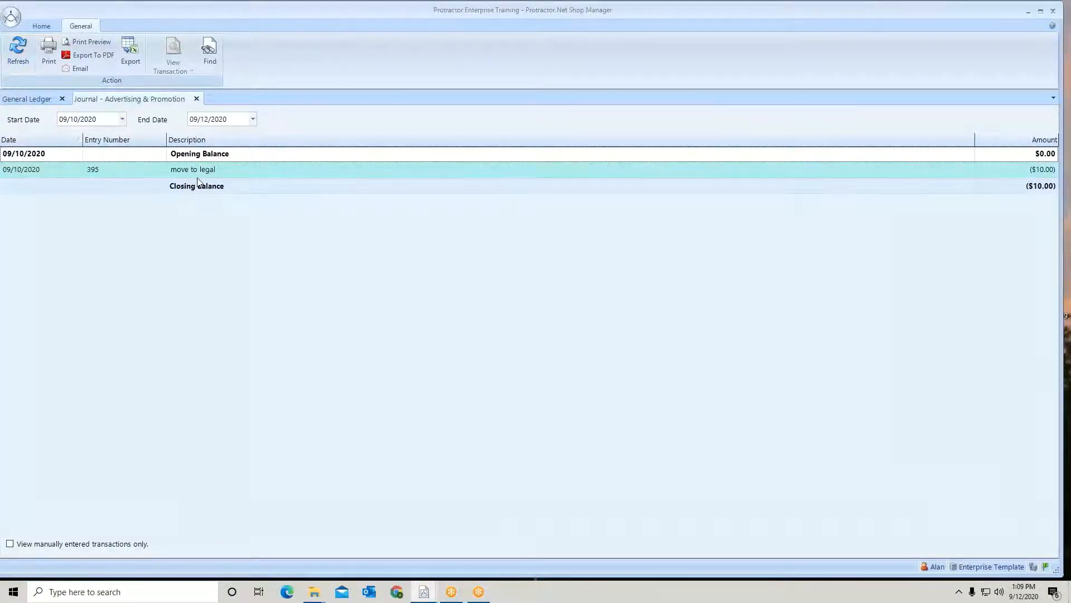
{"action": "left_click", "coordinate": [196, 99]}
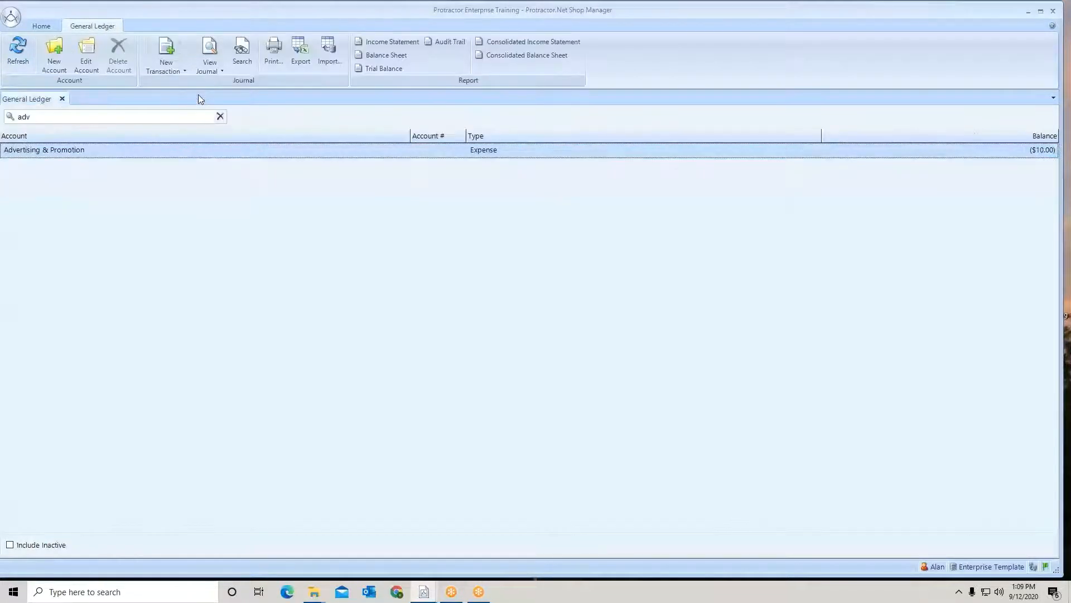
{"action": "left_click", "coordinate": [156, 53]}
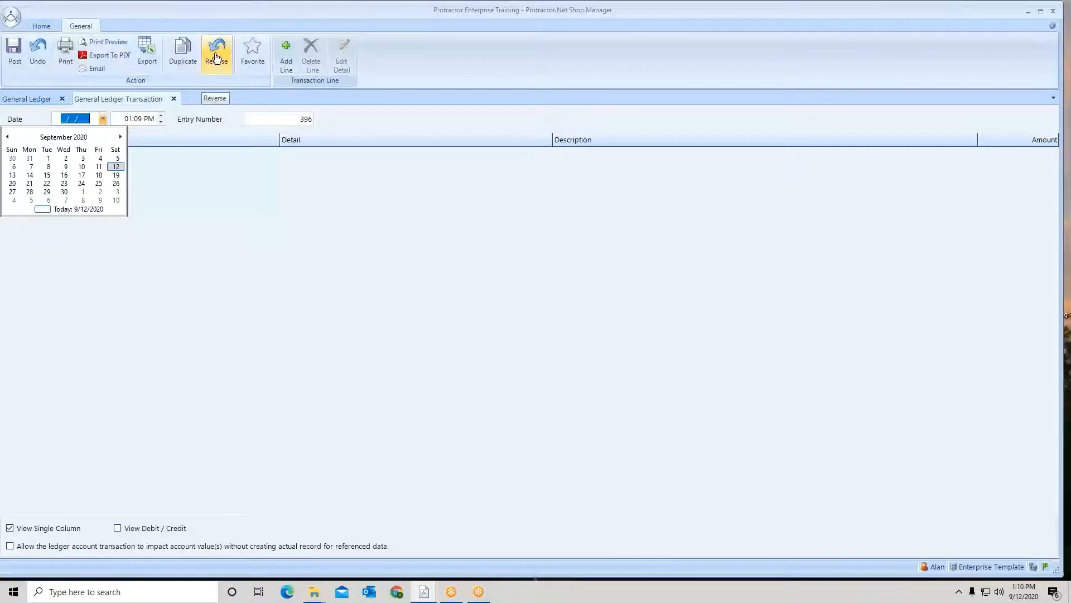
{"action": "left_click", "coordinate": [179, 136]}
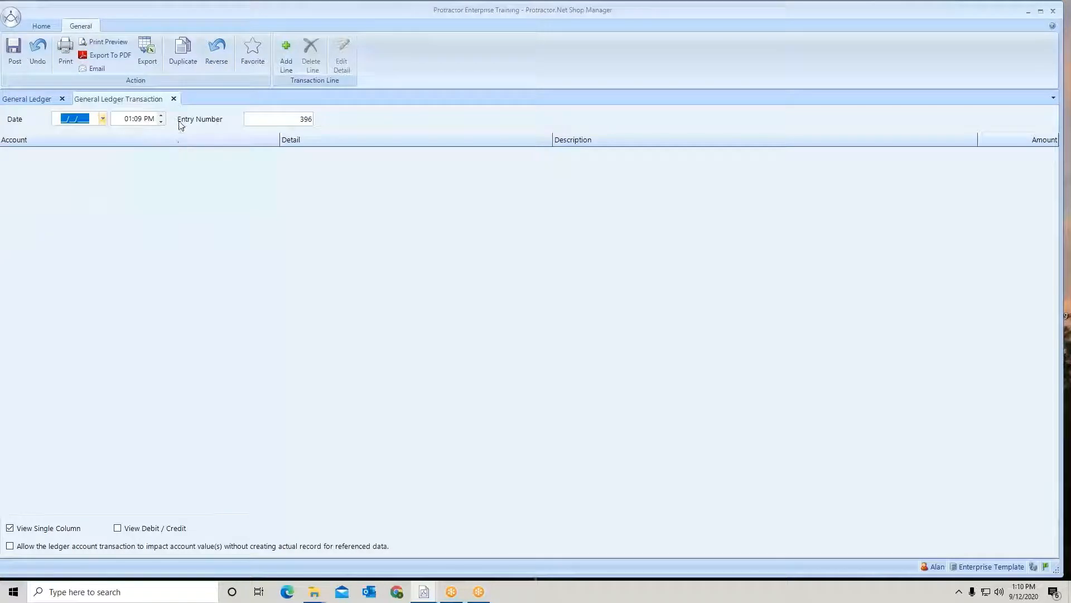
{"action": "left_click", "coordinate": [174, 99]}
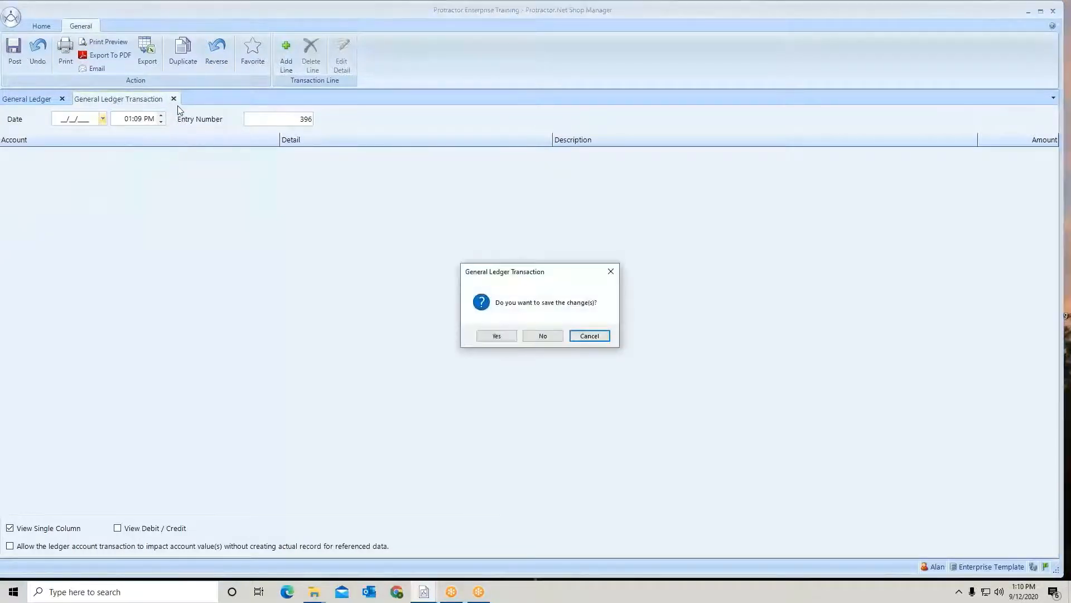
{"action": "left_click", "coordinate": [542, 336]}
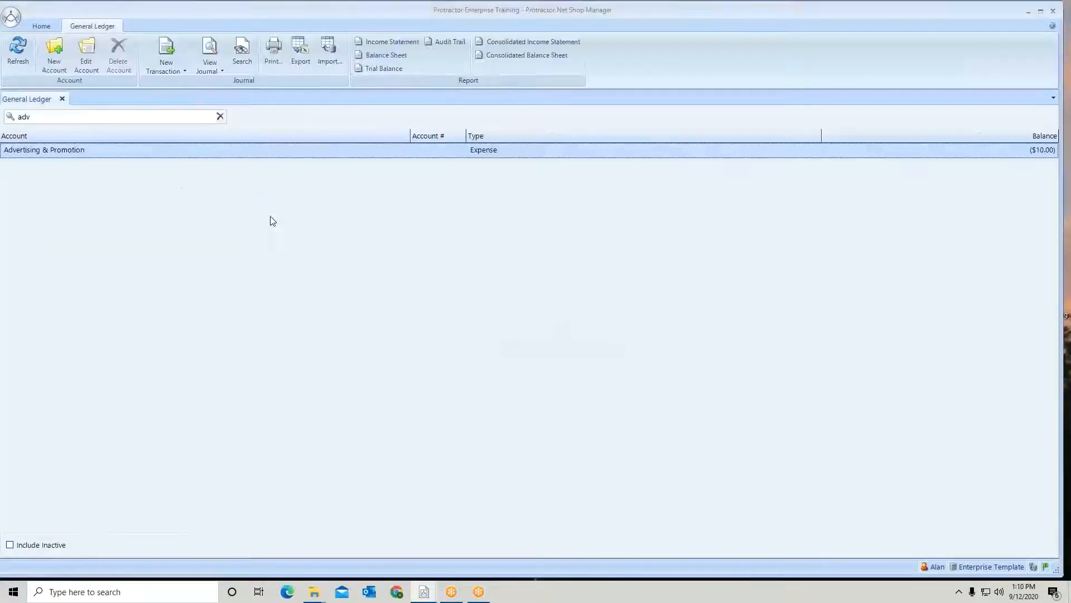
List the Advertising & Promotion journal from 09/10/2020 and open its "move to legal" transaction.
{"action": "double_click", "coordinate": [144, 151]}
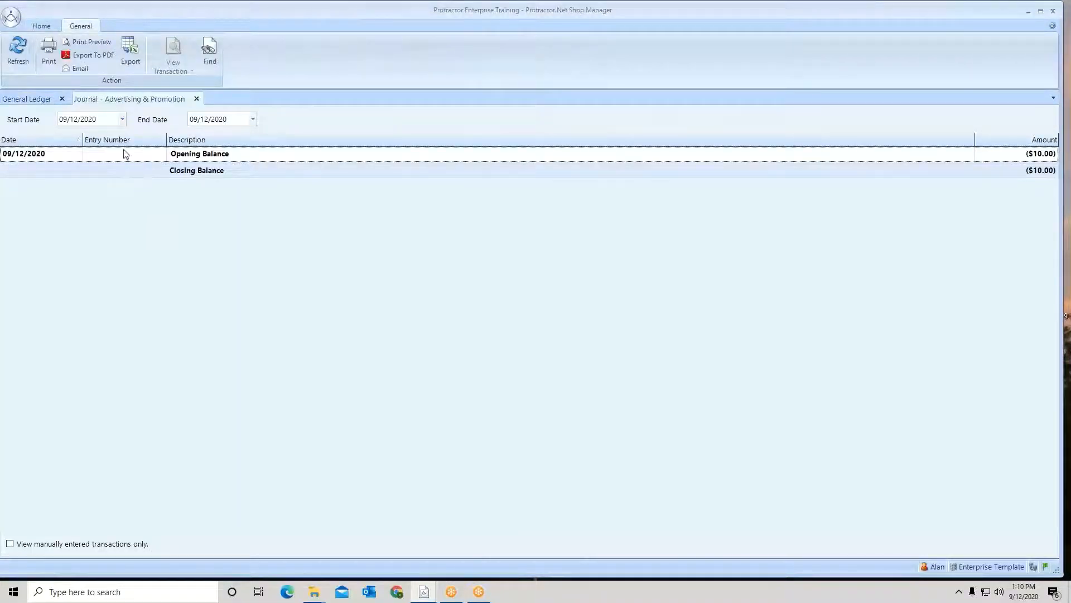
{"action": "left_click", "coordinate": [122, 119]}
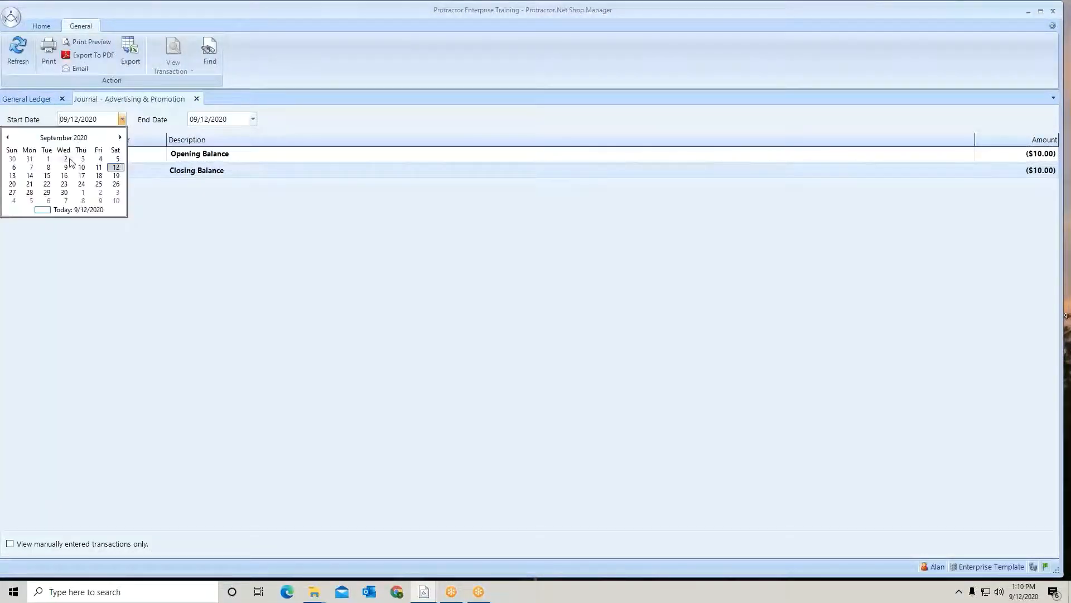
{"action": "left_click", "coordinate": [81, 167]}
{"action": "left_click", "coordinate": [20, 62]}
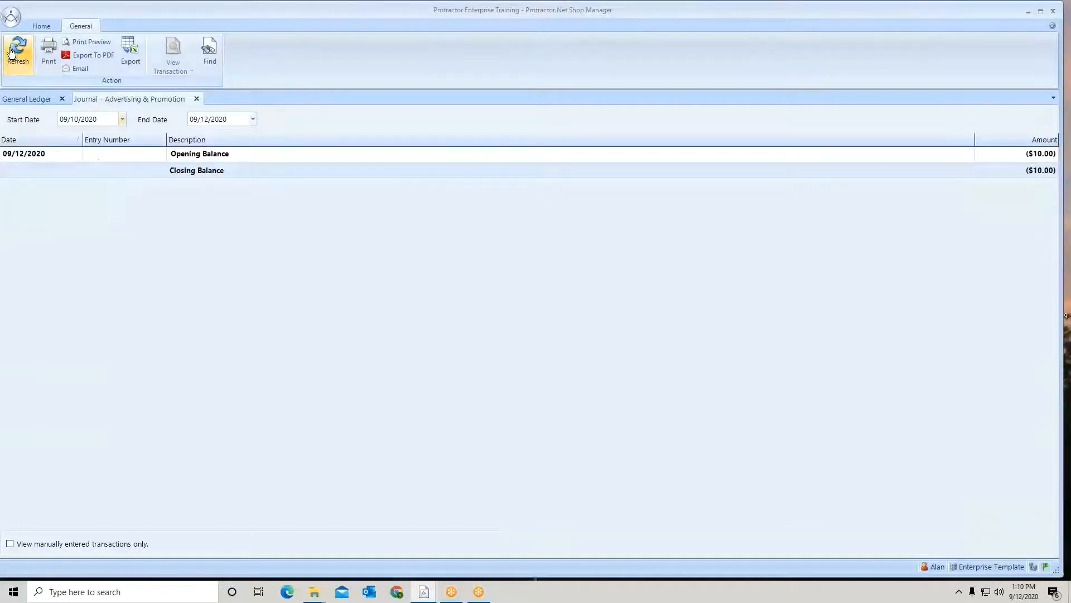
{"action": "double_click", "coordinate": [223, 169]}
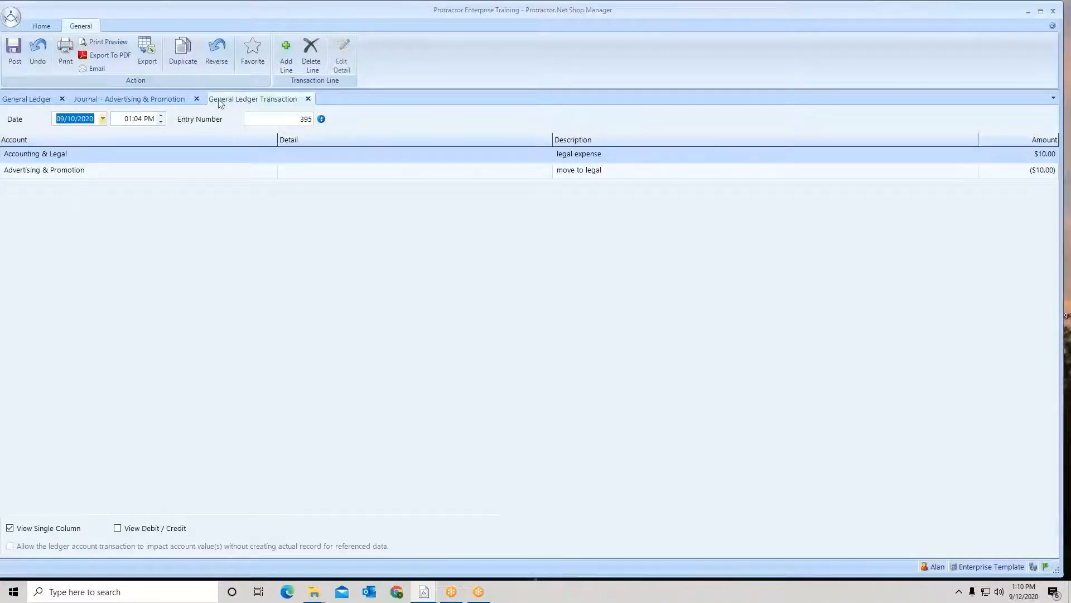
Reverse the "move to legal" transaction, post both the reversal and the original, and close the journal.
{"action": "left_click", "coordinate": [217, 53]}
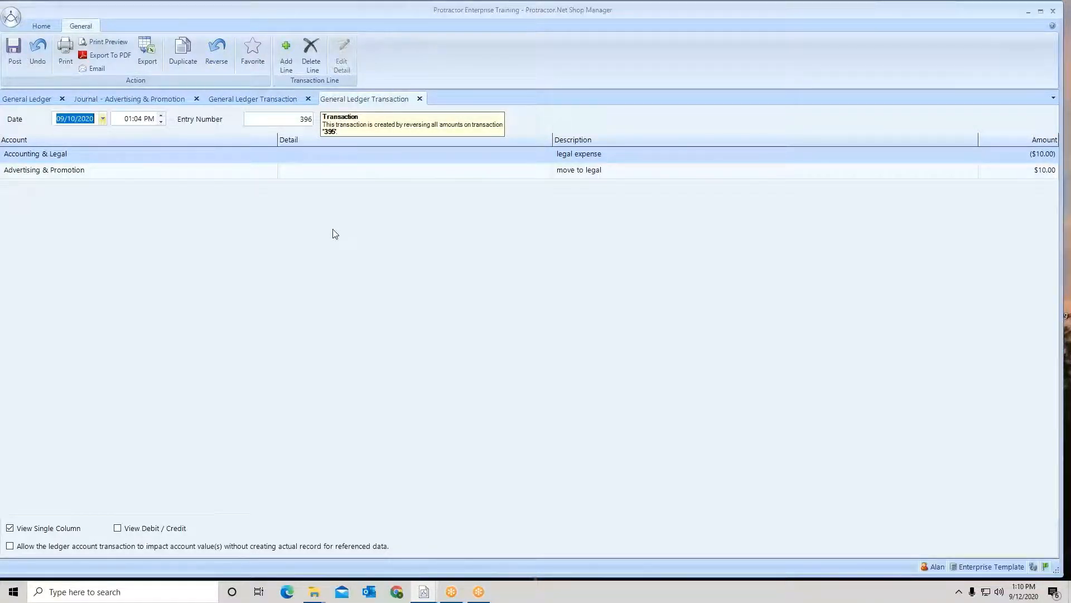
{"action": "left_click", "coordinate": [13, 51]}
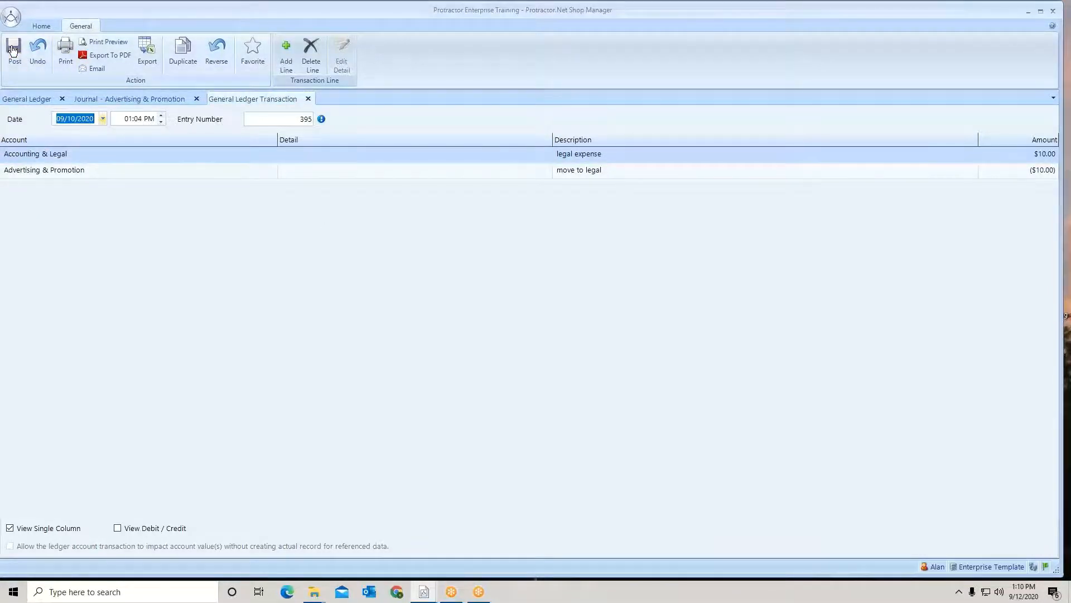
{"action": "left_click", "coordinate": [14, 50]}
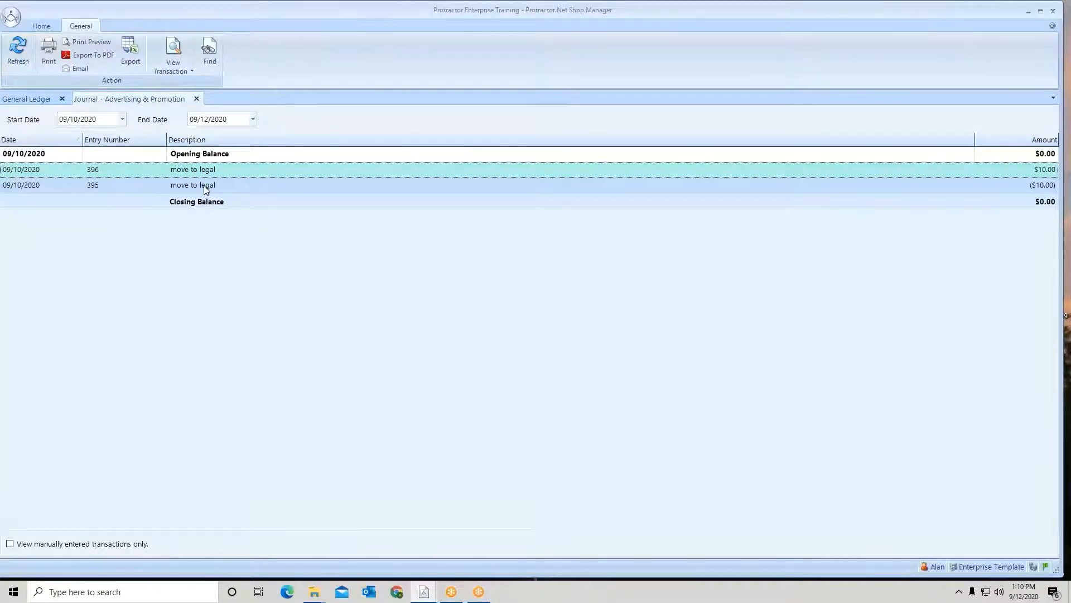
{"action": "left_click", "coordinate": [203, 186]}
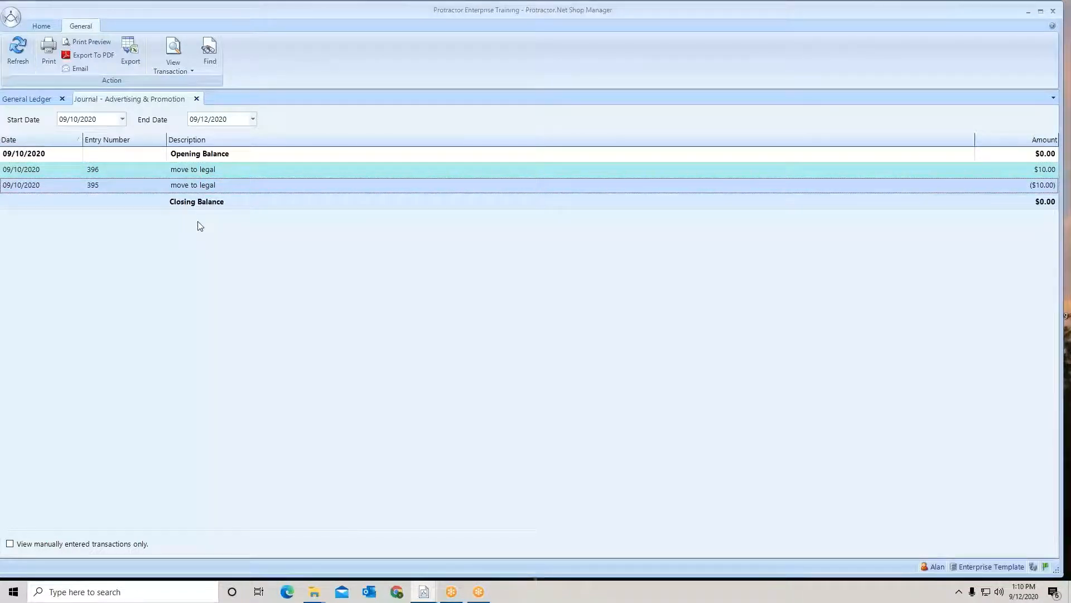
{"action": "left_click", "coordinate": [196, 99]}
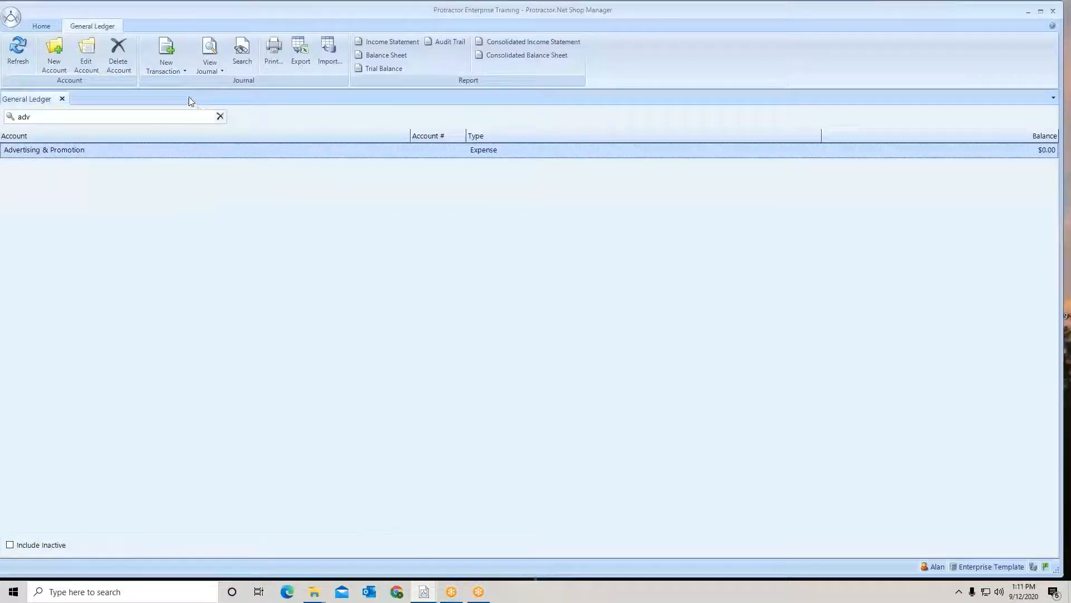
Reopen the Advertising & Promotion journal from 09/10/2020 and open the reversing $10.00 "move to legal" transaction.
{"action": "double_click", "coordinate": [101, 151]}
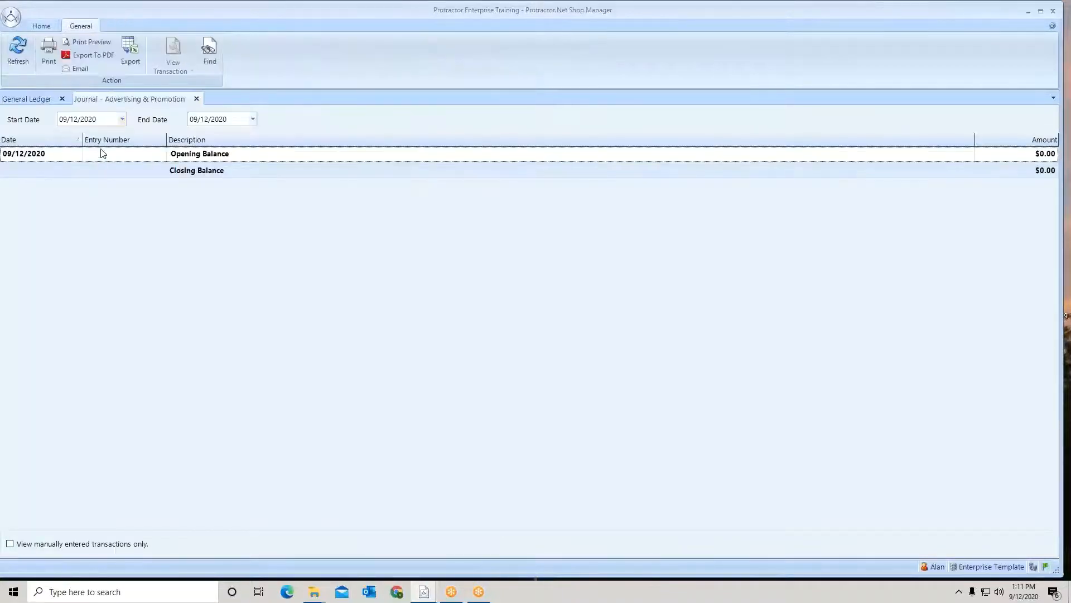
{"action": "left_click", "coordinate": [123, 119]}
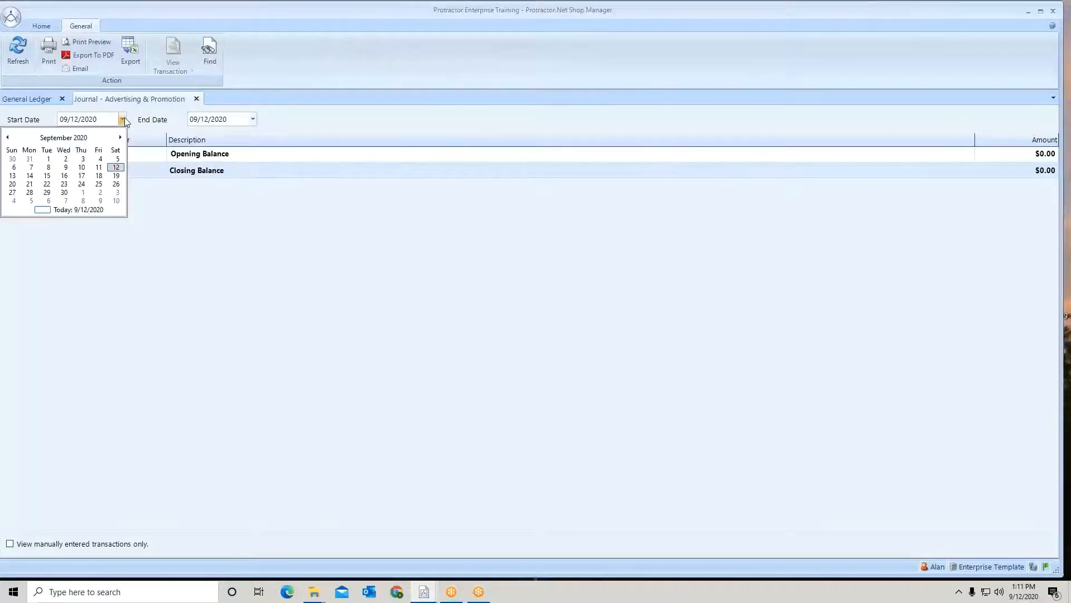
{"action": "left_click", "coordinate": [82, 168]}
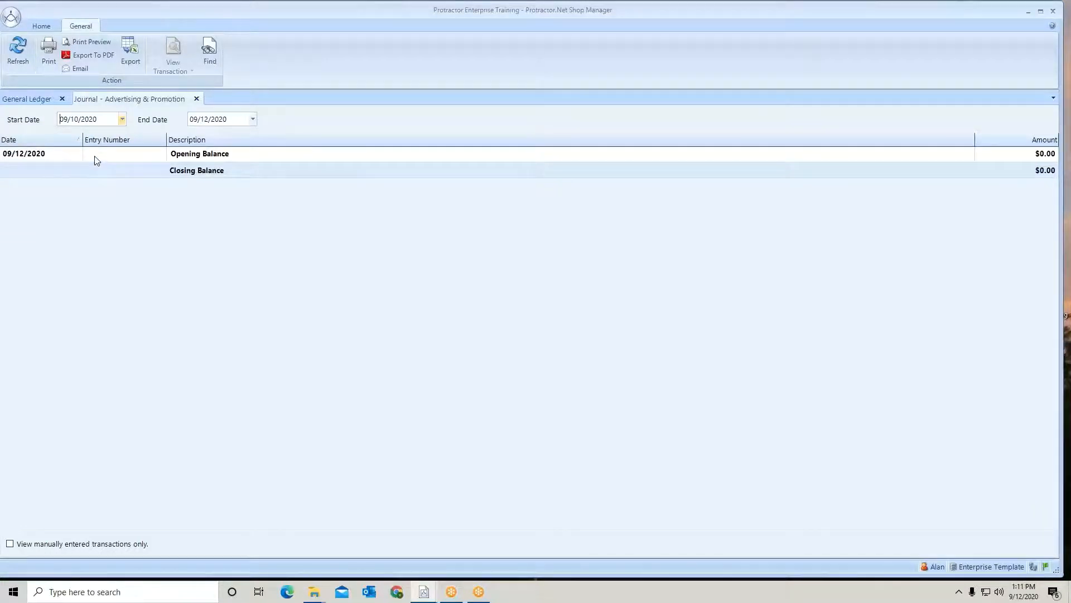
{"action": "left_click", "coordinate": [18, 50]}
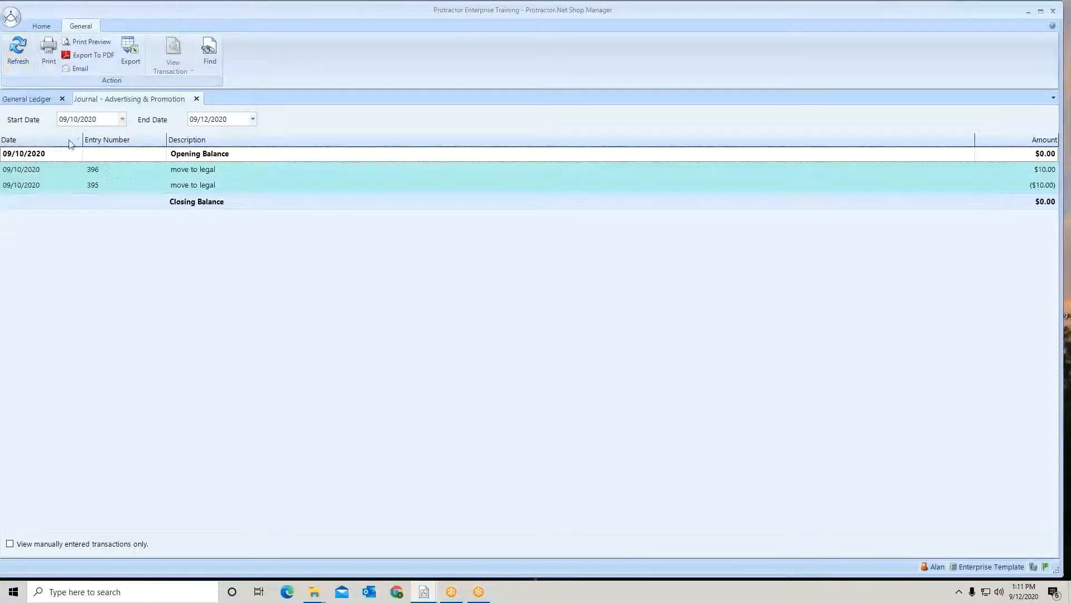
{"action": "double_click", "coordinate": [211, 169]}
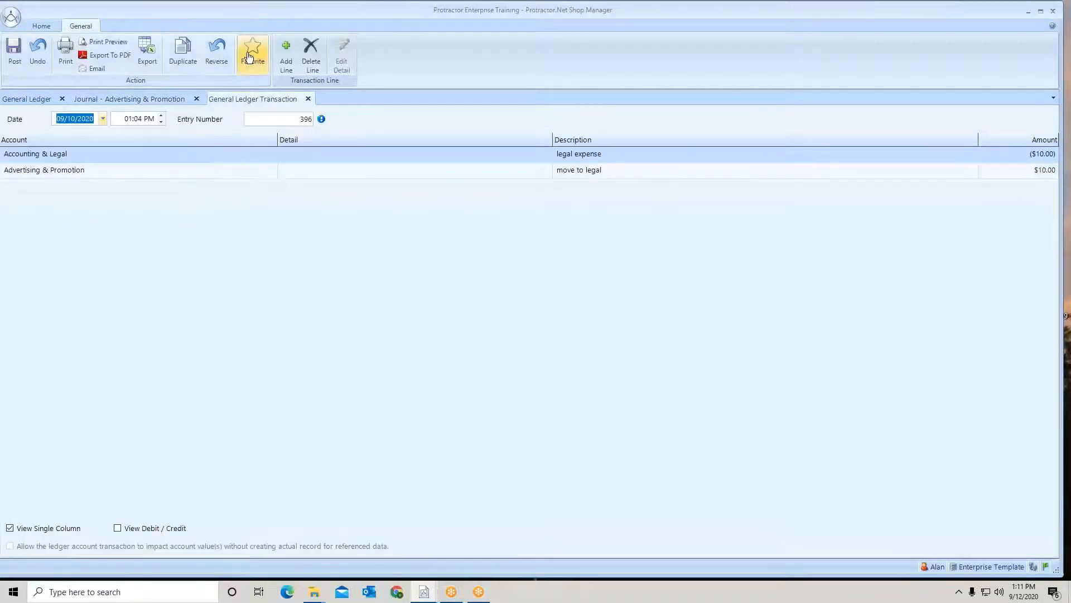
Add the reversing transaction to the favorites as "legal expense" and close the transaction, journal and general ledger.
{"action": "left_click", "coordinate": [250, 57]}
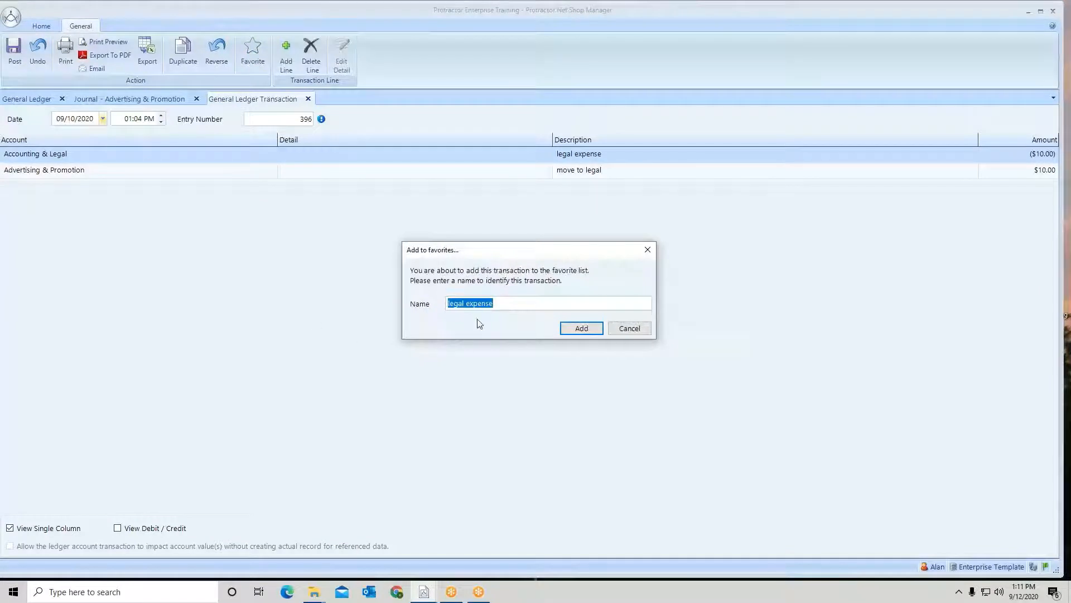
{"action": "left_click_drag", "start_coordinate": [506, 303], "coordinate": [447, 303]}
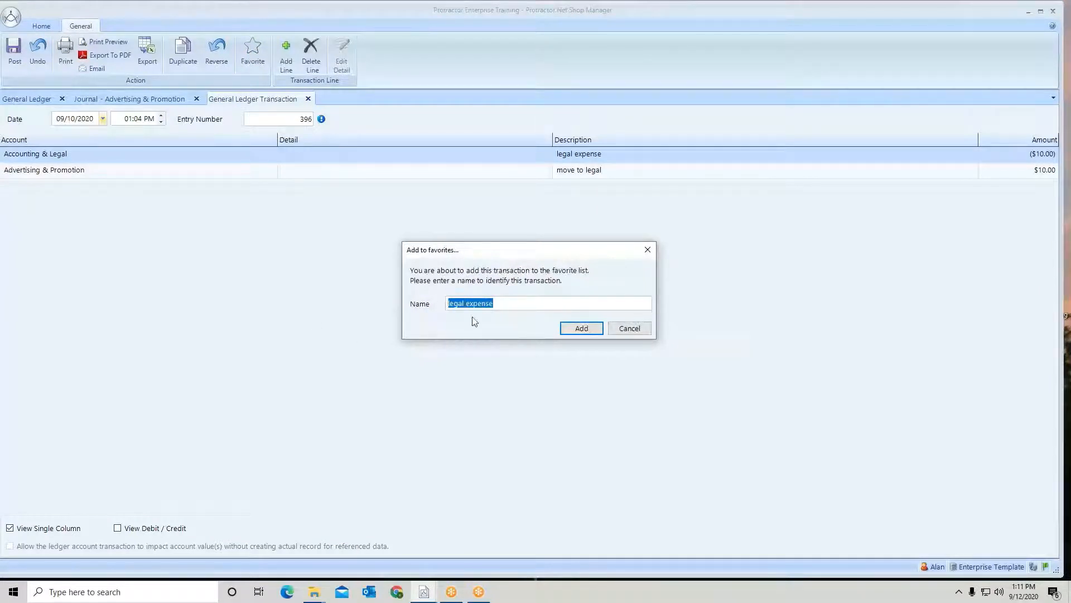
{"action": "left_click", "coordinate": [582, 328]}
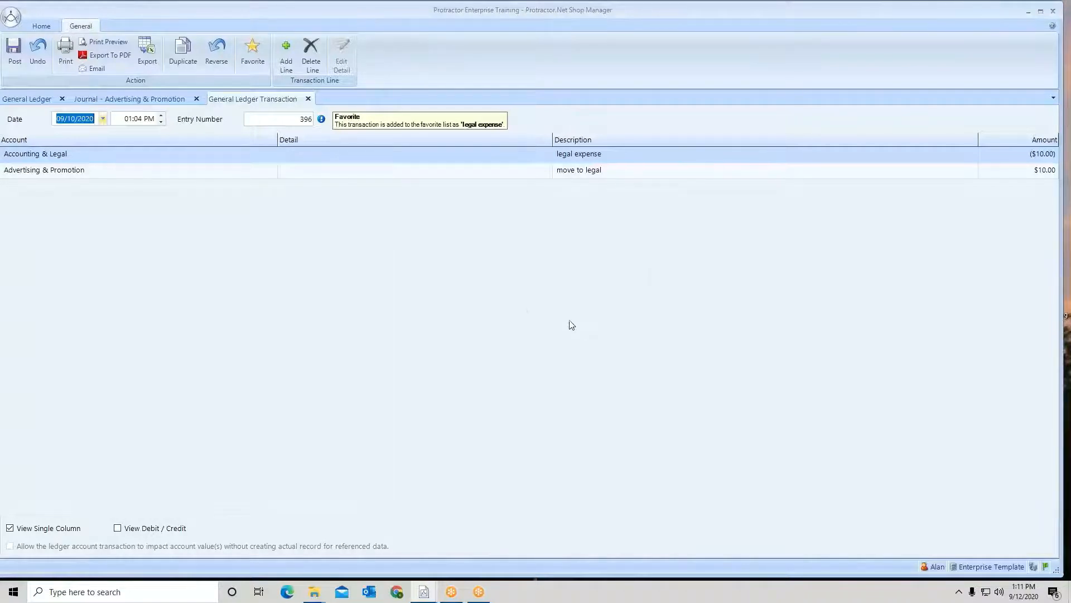
{"action": "left_click", "coordinate": [308, 99]}
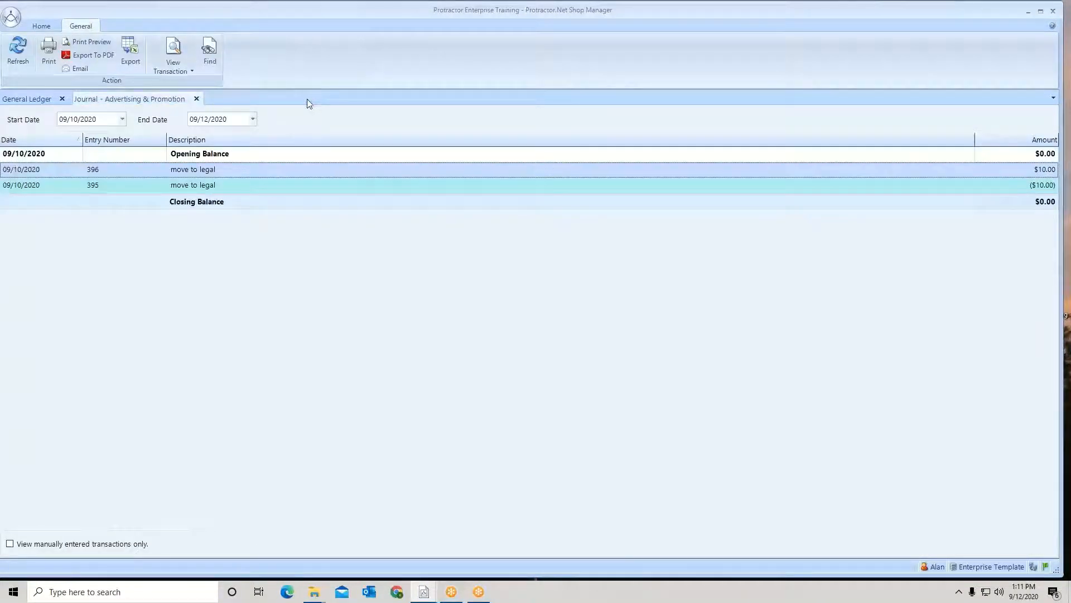
{"action": "left_click", "coordinate": [197, 100]}
{"action": "left_click", "coordinate": [62, 98]}
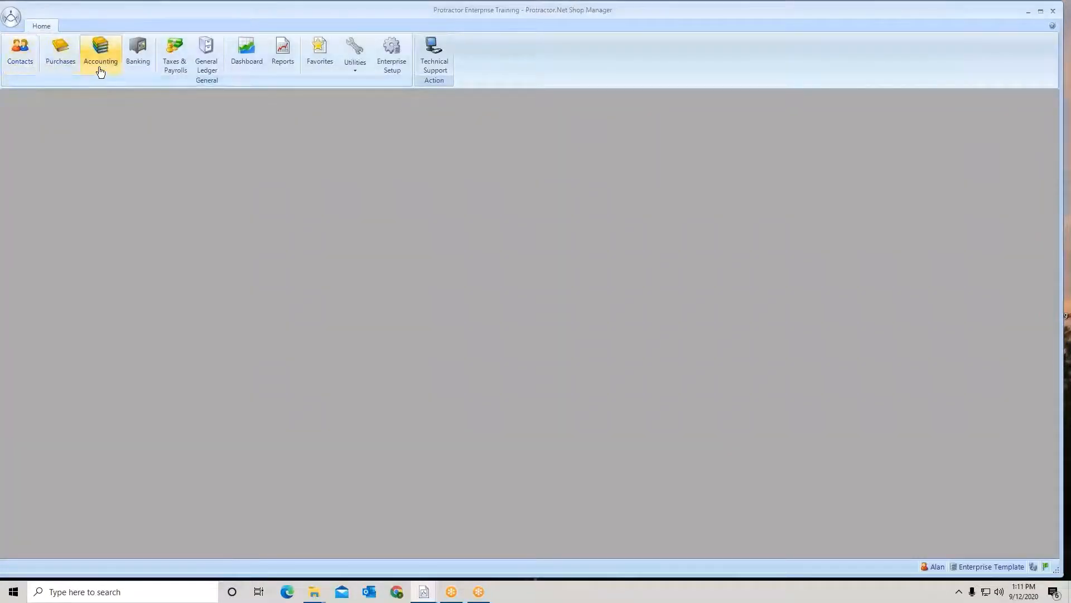
Create a transaction from the "legal expense" favorite and date it 09/14/2020.
{"action": "left_click", "coordinate": [320, 47]}
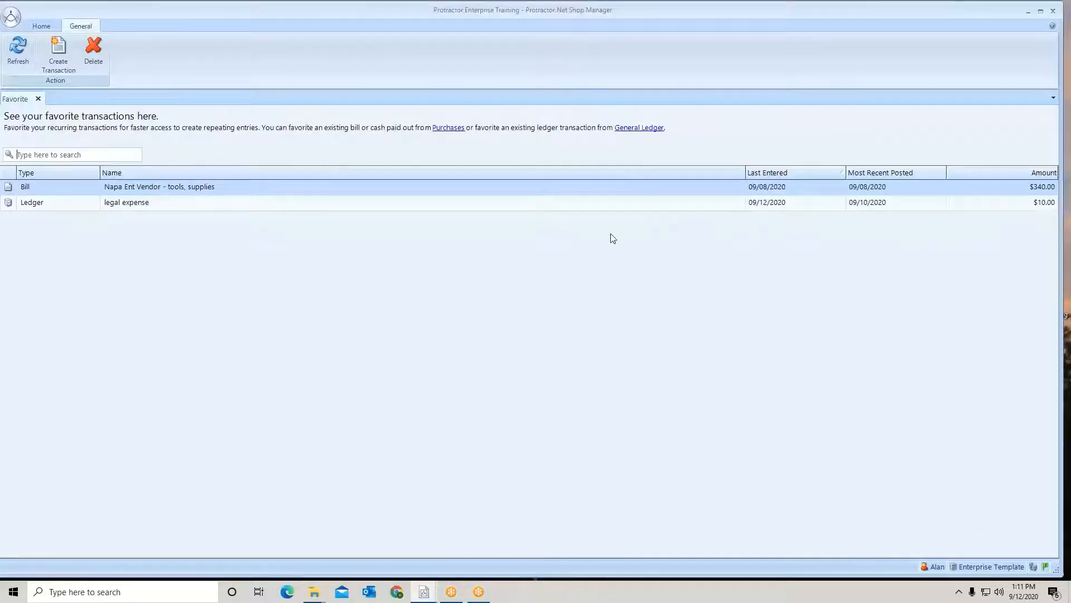
{"action": "left_click", "coordinate": [124, 207]}
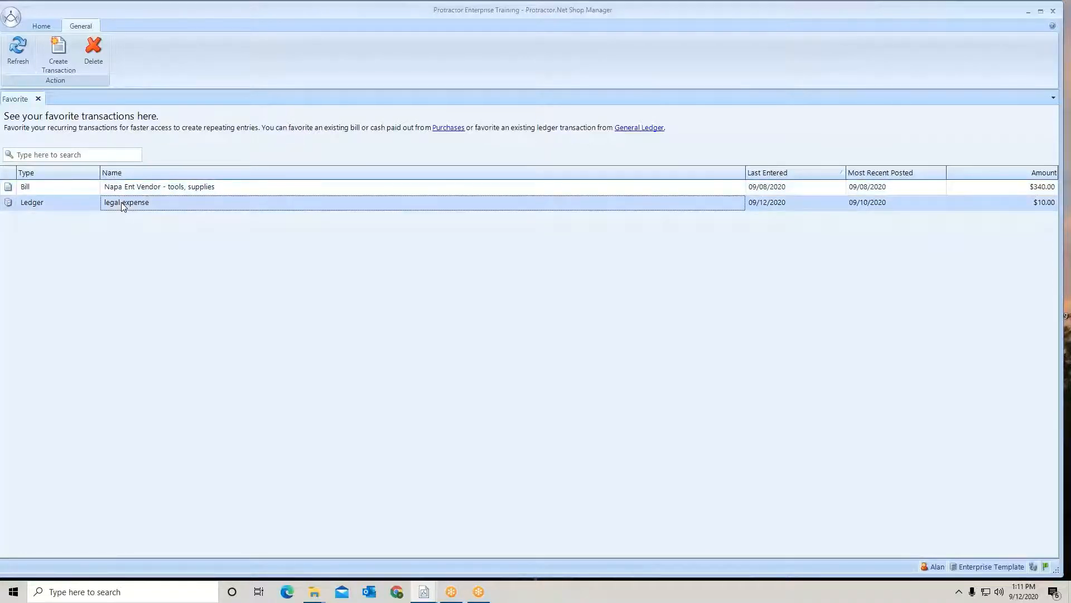
{"action": "left_click", "coordinate": [58, 55]}
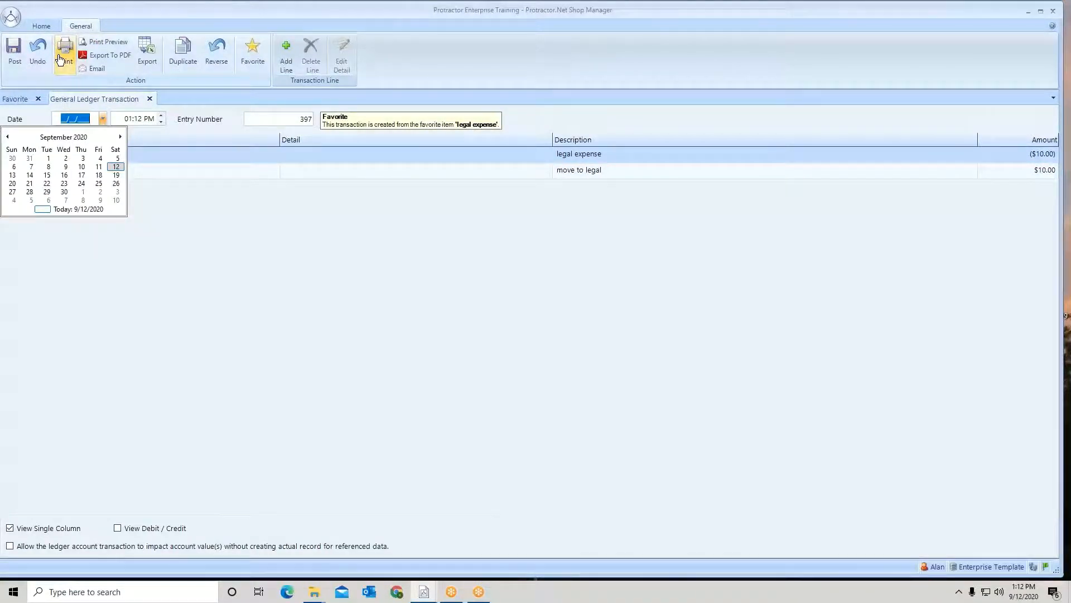
{"action": "left_click", "coordinate": [29, 175]}
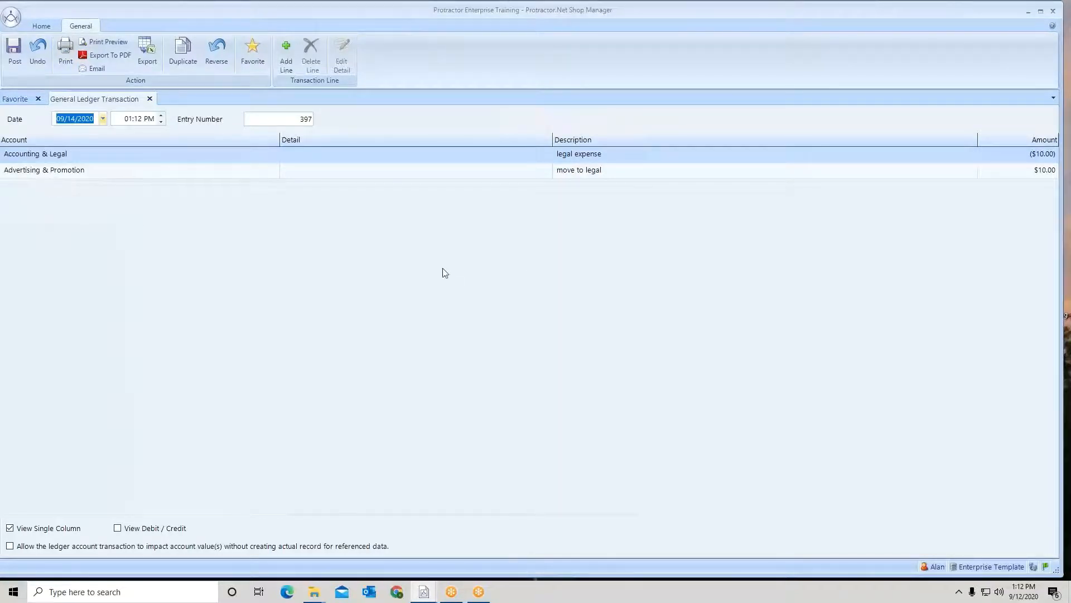
Set the Advertising & Promotion amount to $15.00 and the Accounting & Legal amount to -$15.00.
{"action": "left_click", "coordinate": [1030, 170]}
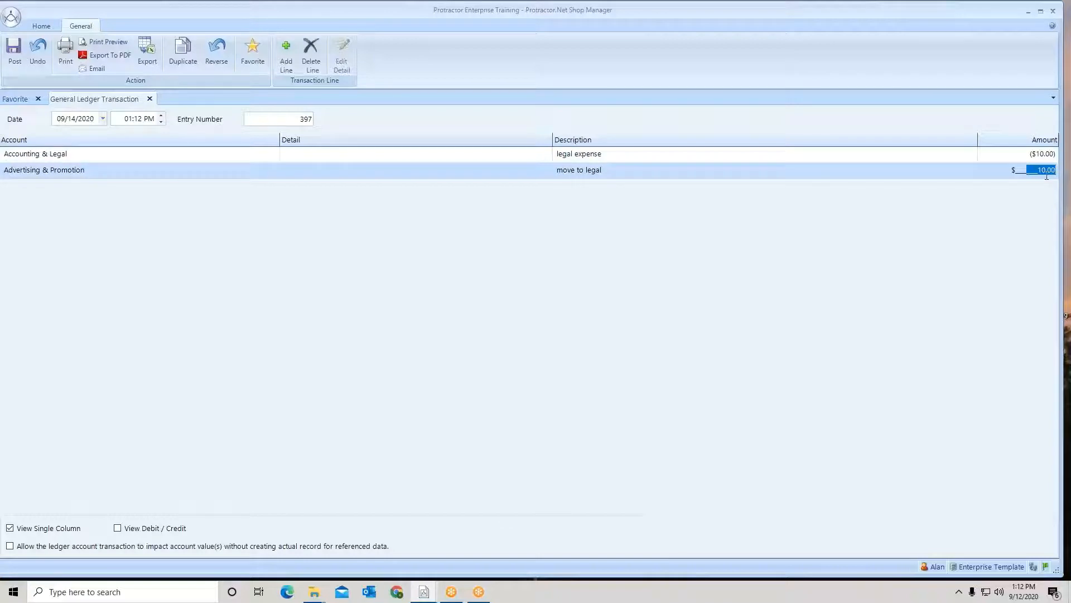
{"action": "type", "text": "15"}
{"action": "key", "text": "Tab"}
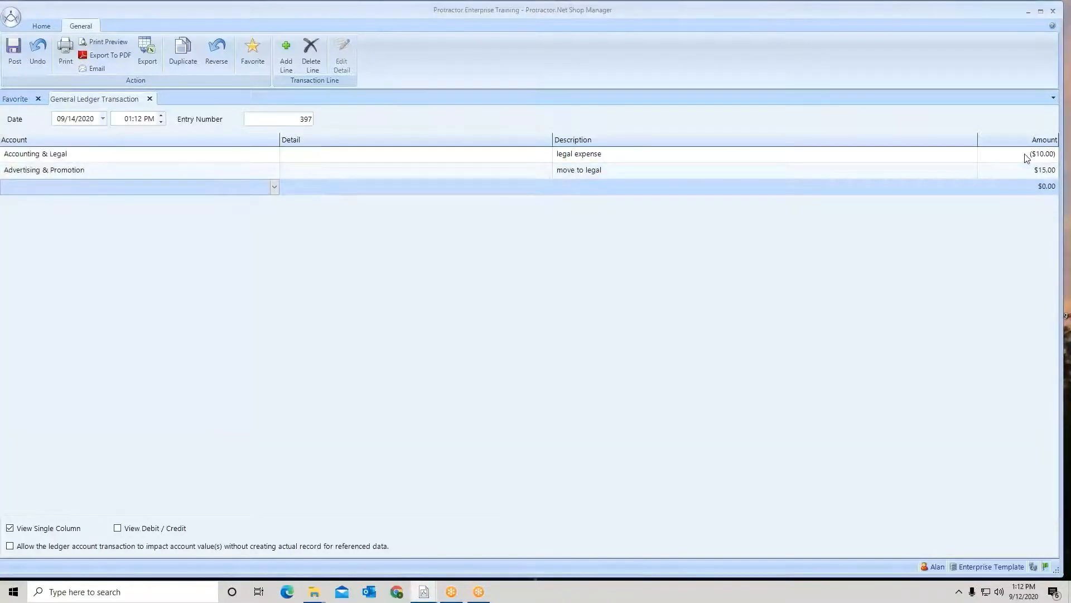
{"action": "left_click", "coordinate": [1026, 156]}
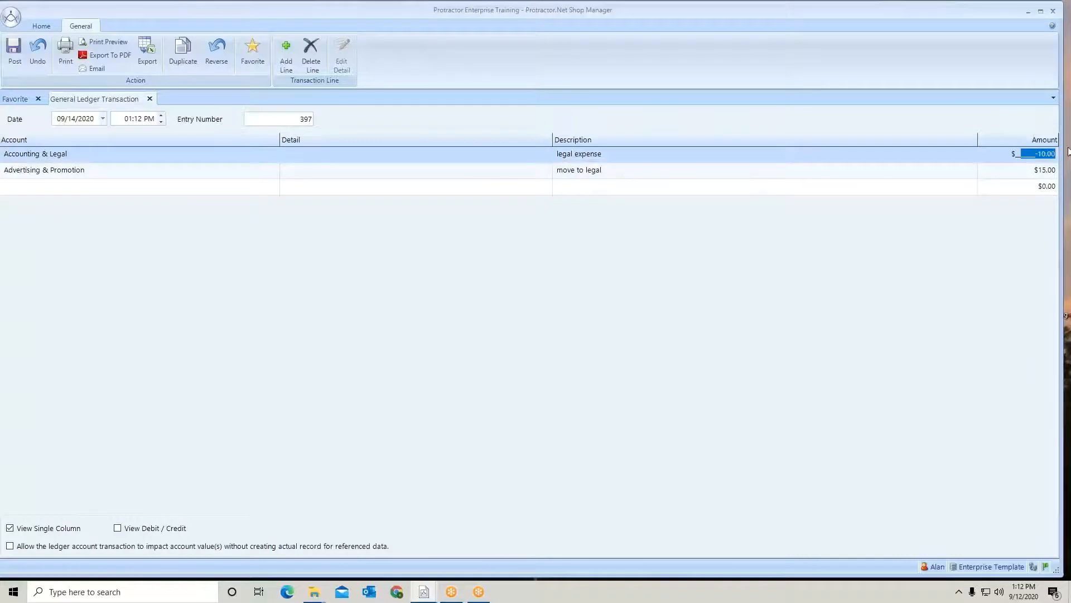
{"action": "type", "text": "-15.0"}
Delete the empty third transaction line and post the transaction.
{"action": "left_click", "coordinate": [400, 188]}
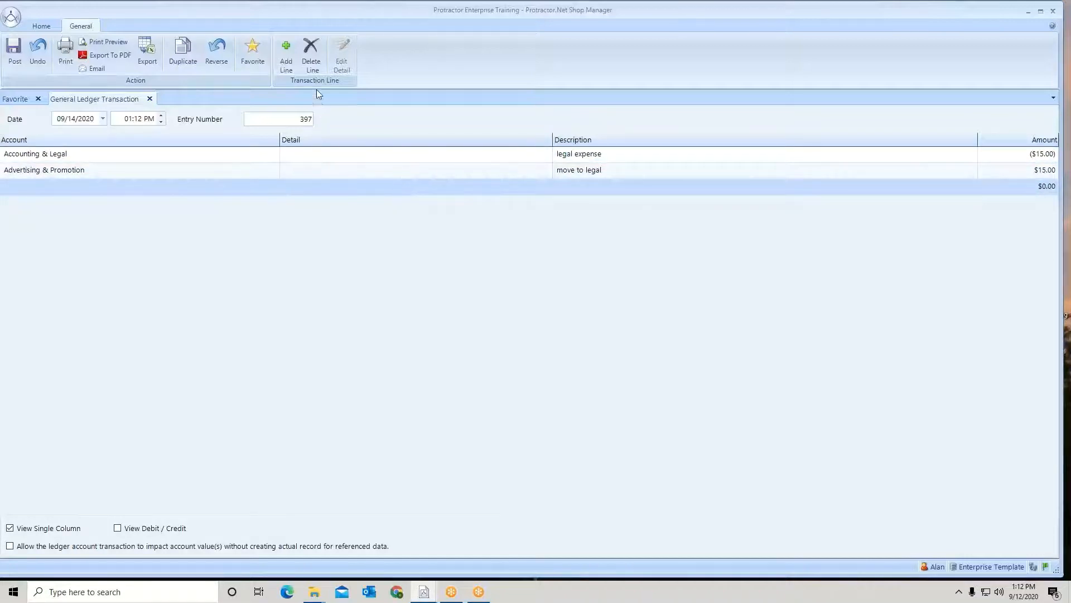
{"action": "left_click", "coordinate": [316, 53]}
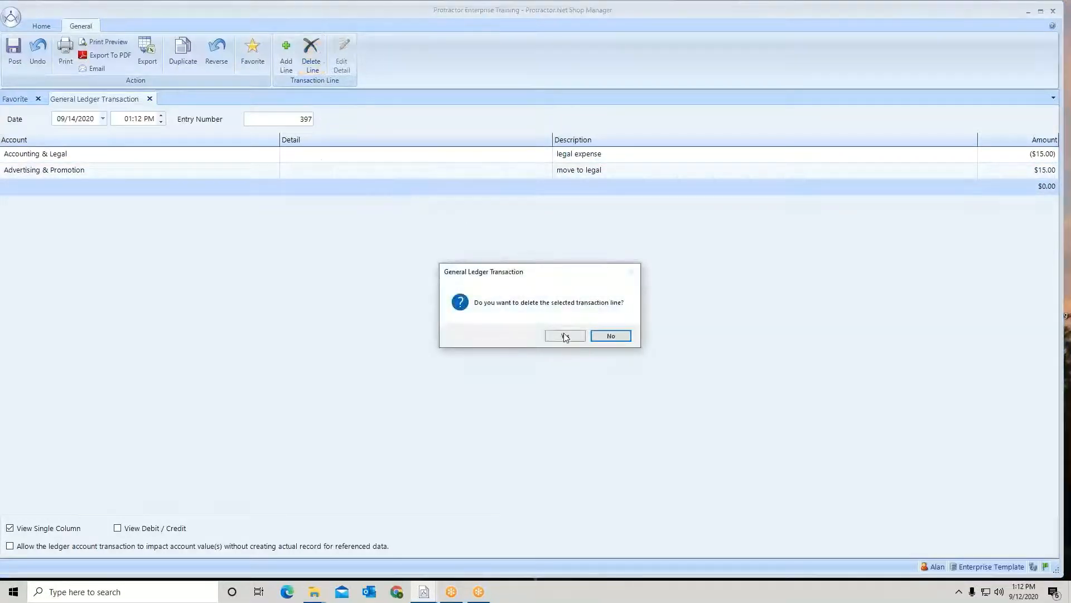
{"action": "left_click", "coordinate": [565, 337]}
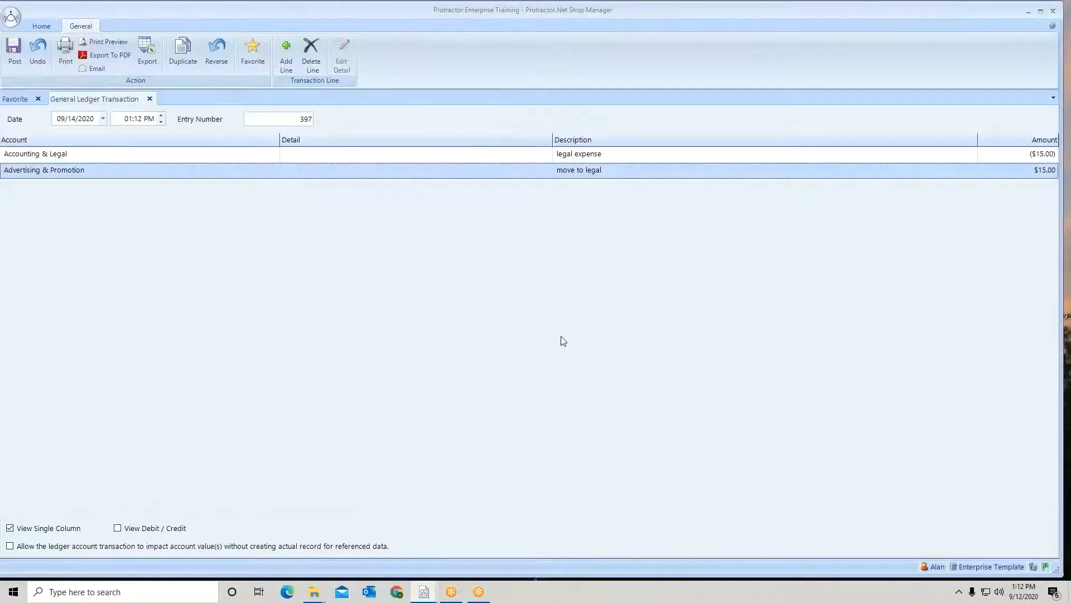
{"action": "left_click", "coordinate": [14, 52]}
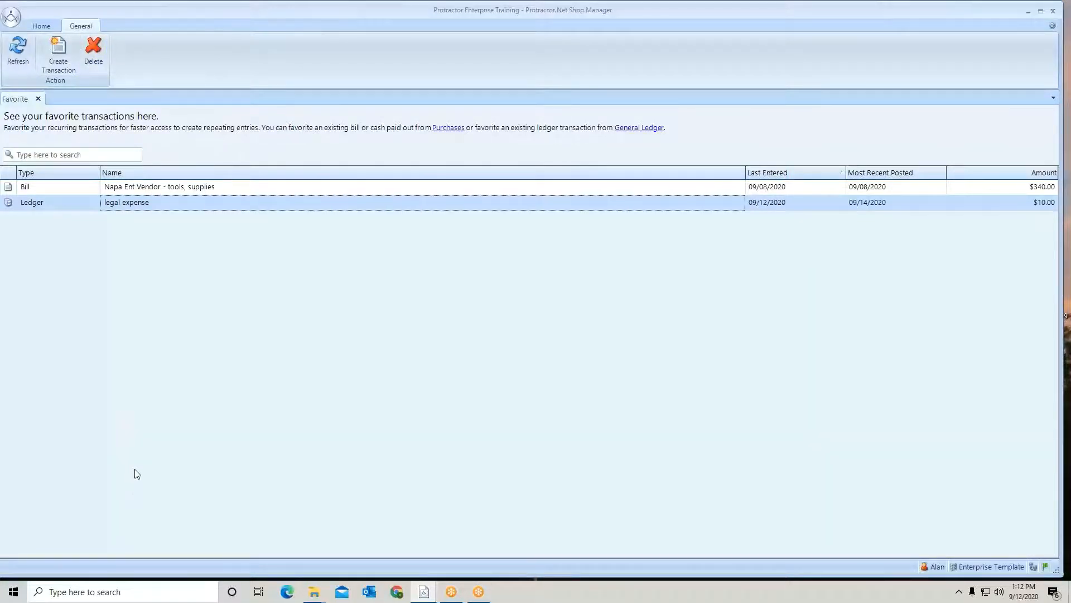
Search the favorite transactions for "leg", then leave the favorites and open the general ledger.
{"action": "left_click", "coordinate": [31, 155]}
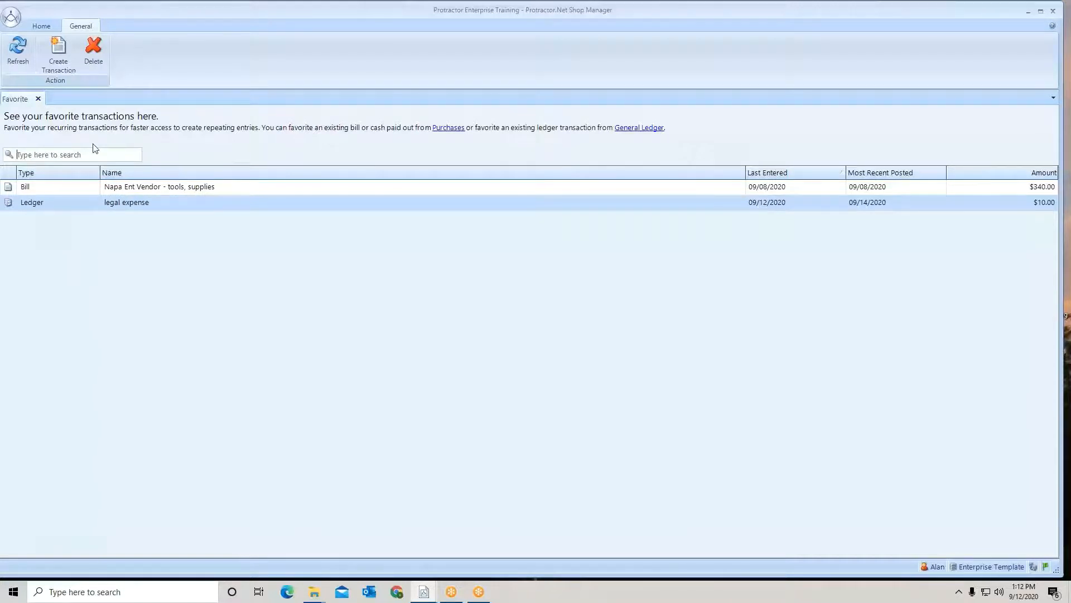
{"action": "type", "text": "leg"}
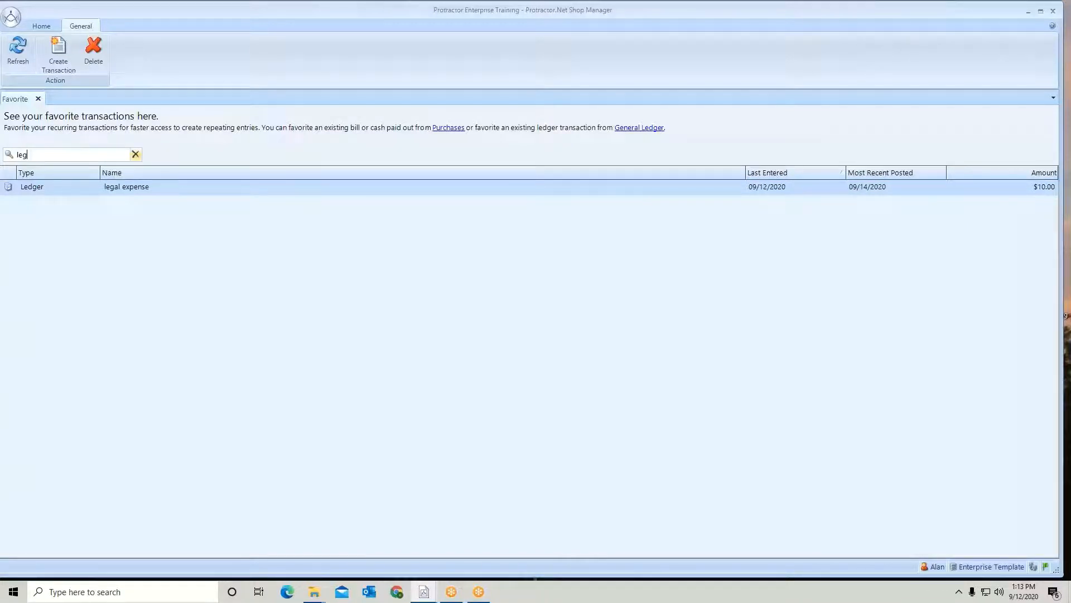
{"action": "left_click", "coordinate": [38, 98]}
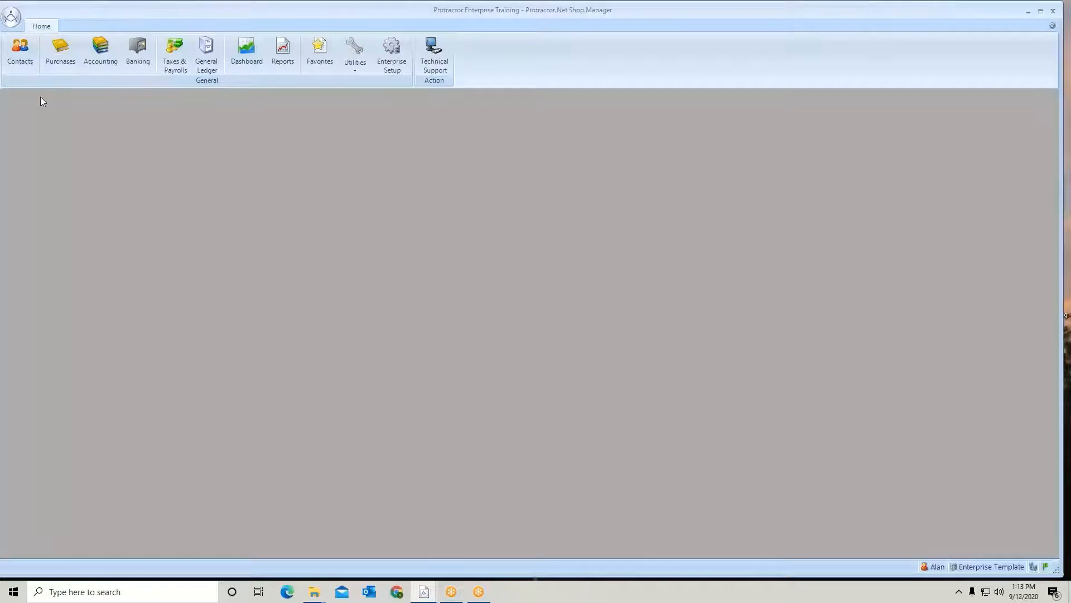
{"action": "left_click", "coordinate": [207, 51]}
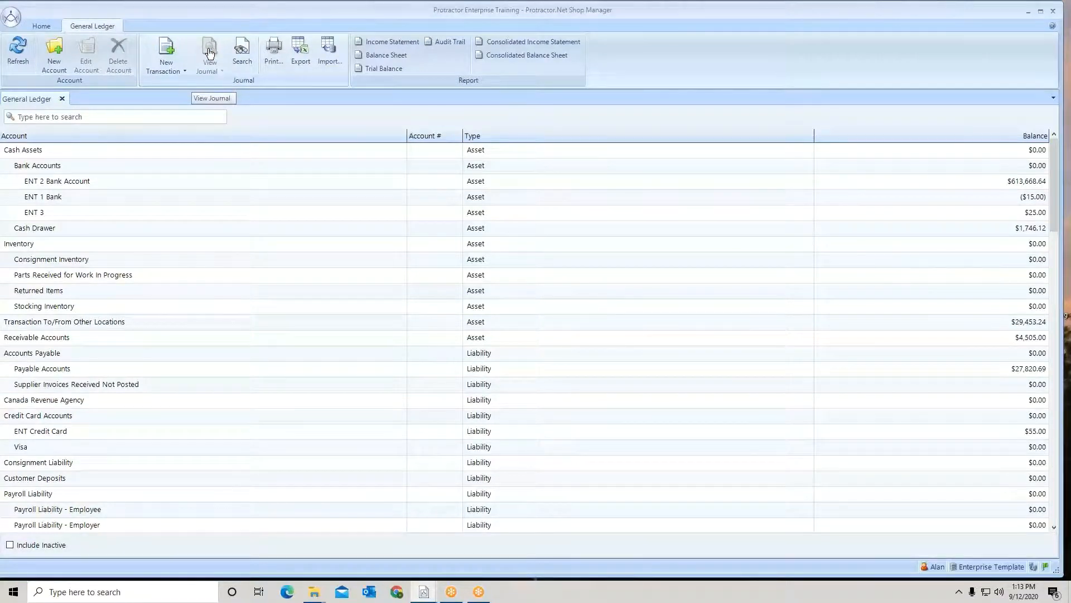
{"action": "left_click", "coordinate": [167, 45]}
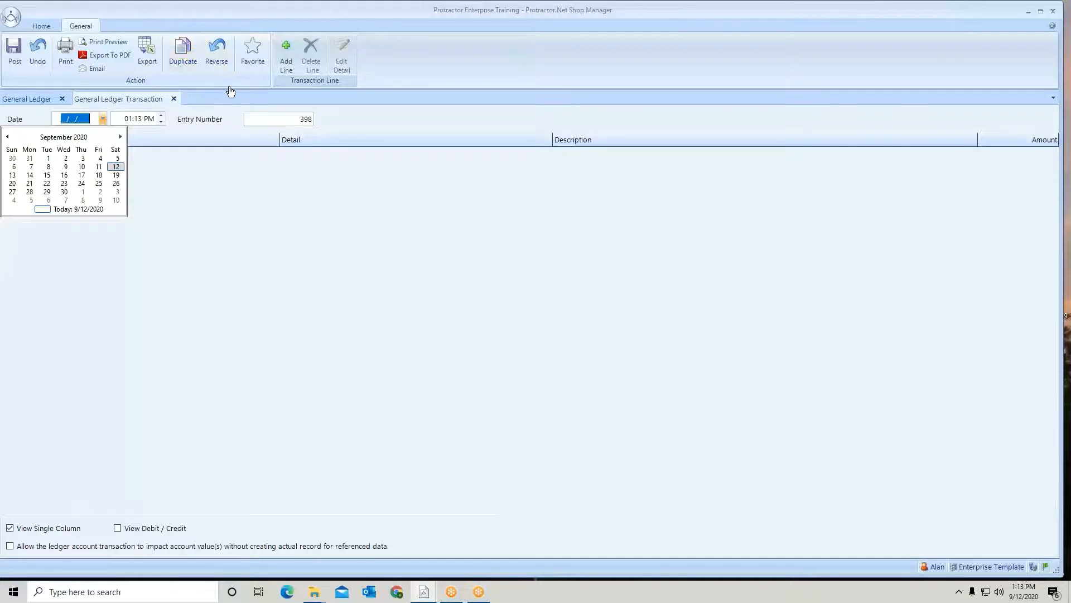
{"action": "left_click", "coordinate": [173, 102]}
{"action": "left_click", "coordinate": [174, 99]}
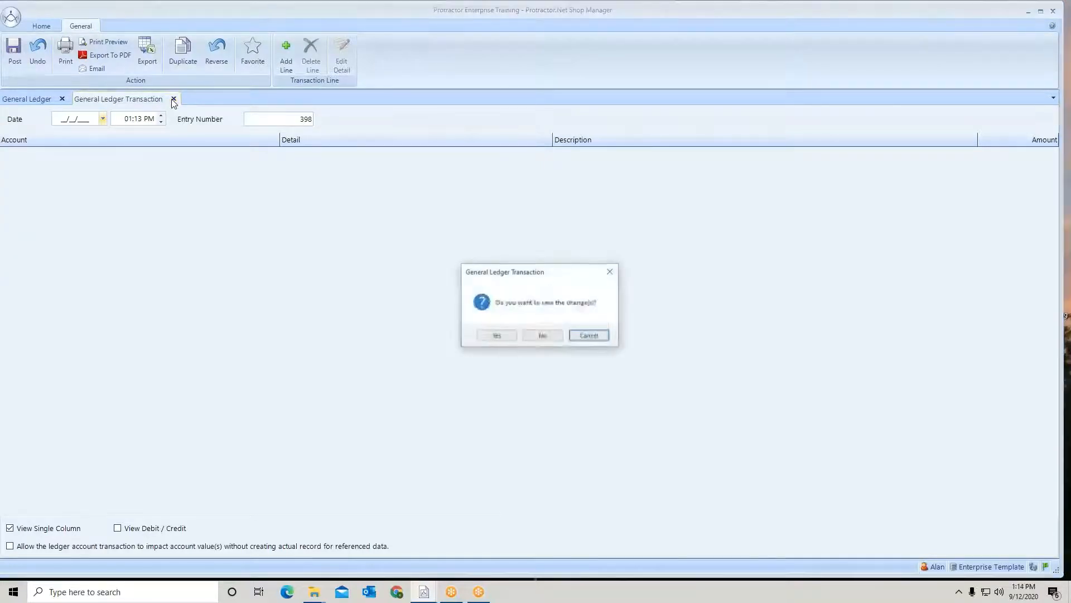
{"action": "left_click", "coordinate": [541, 337]}
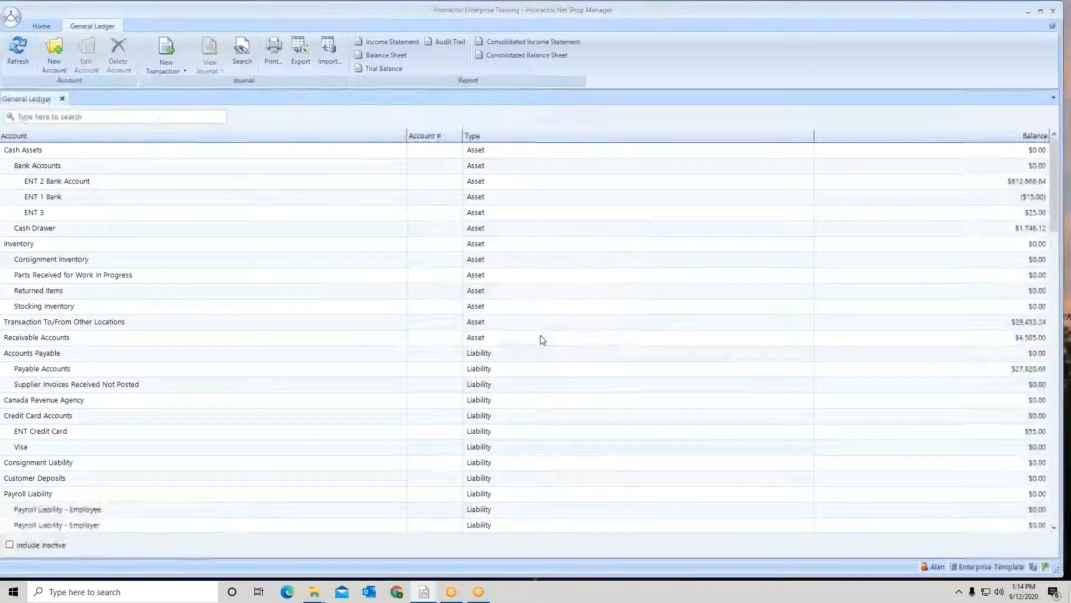
Create a new cross location ledger transaction and date it 09/12/2020.
{"action": "left_click", "coordinate": [160, 66]}
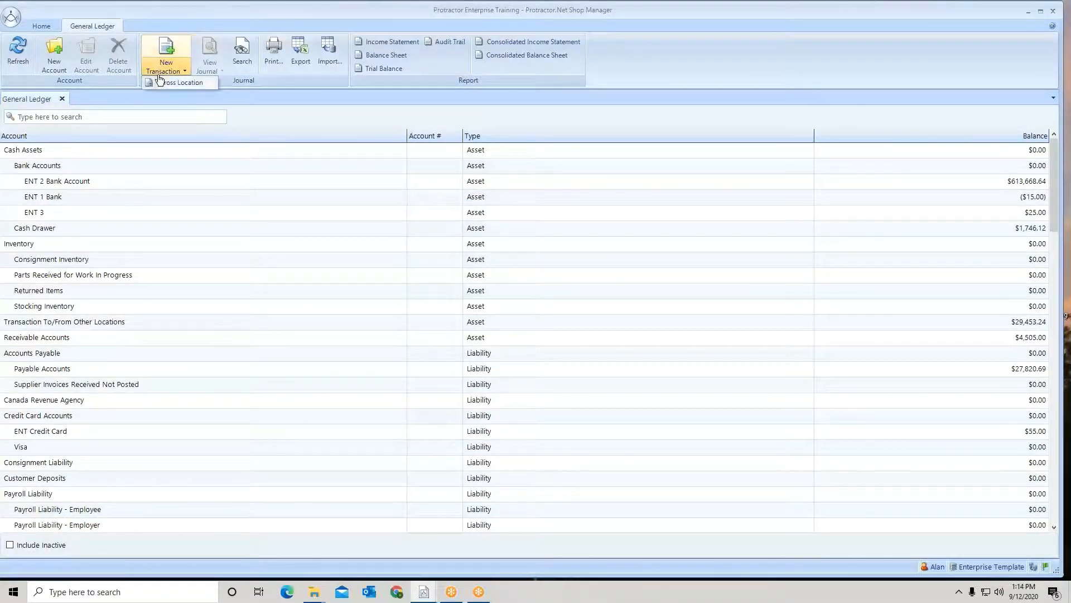
{"action": "left_click", "coordinate": [160, 83]}
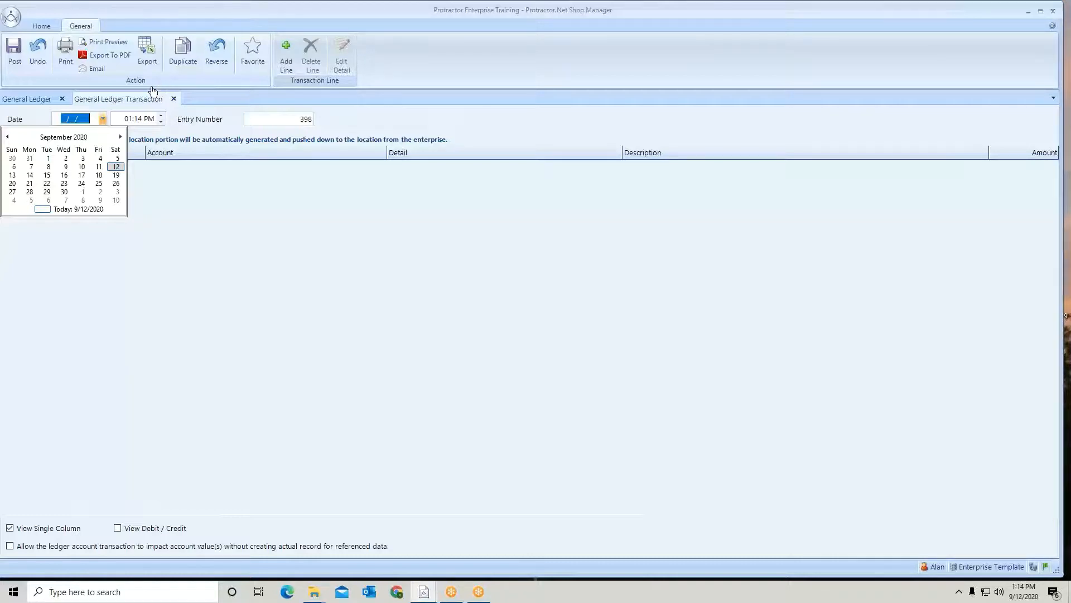
{"action": "left_click", "coordinate": [117, 167]}
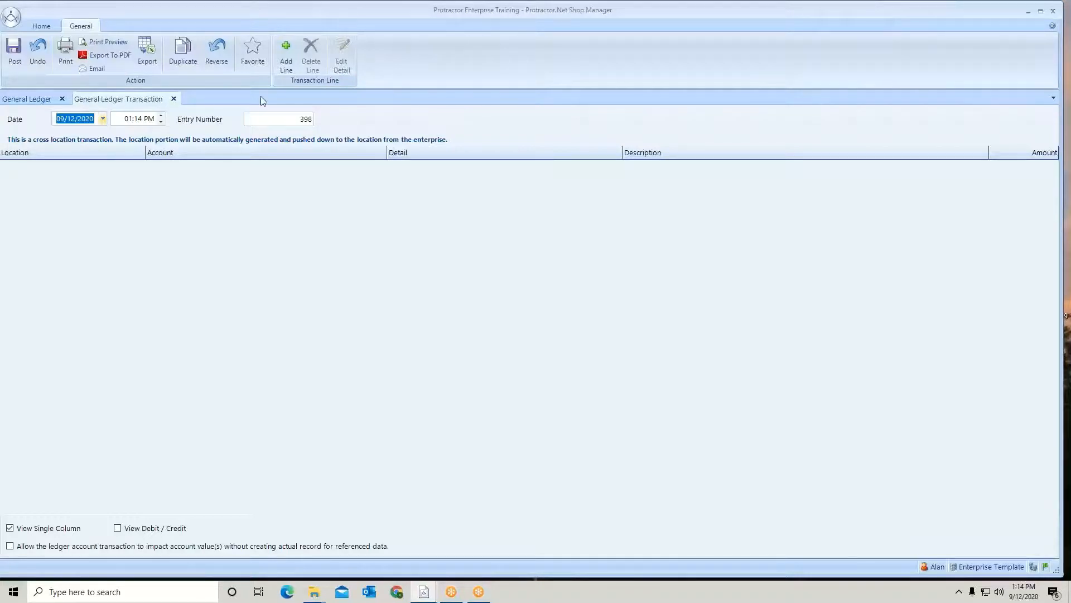
Add a transaction line for the Enterprise location using the ENT 2 Bank Account.
{"action": "left_click", "coordinate": [286, 66]}
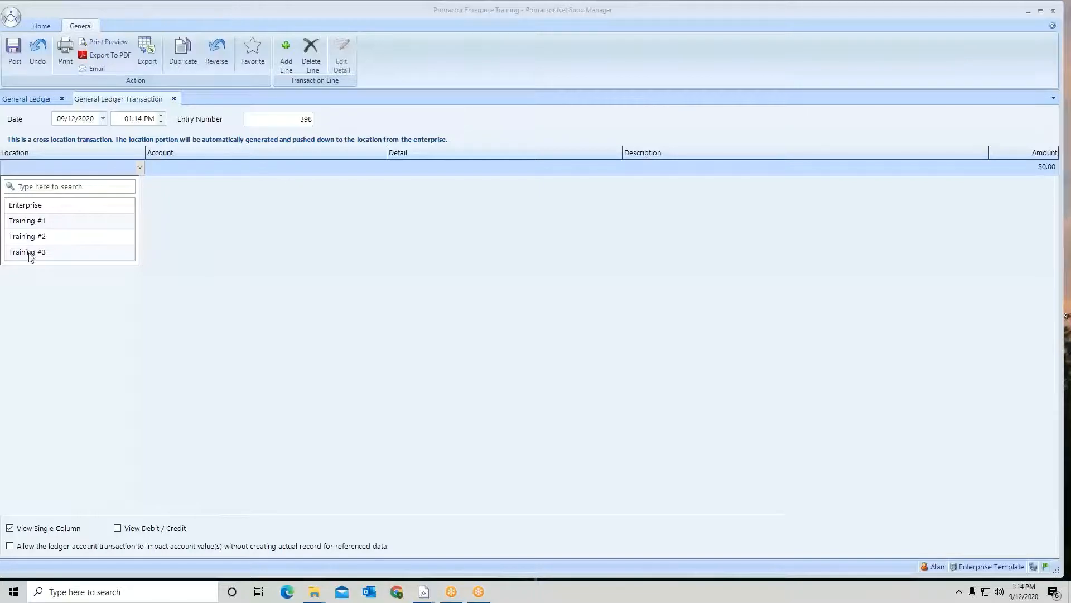
{"action": "left_click", "coordinate": [29, 205]}
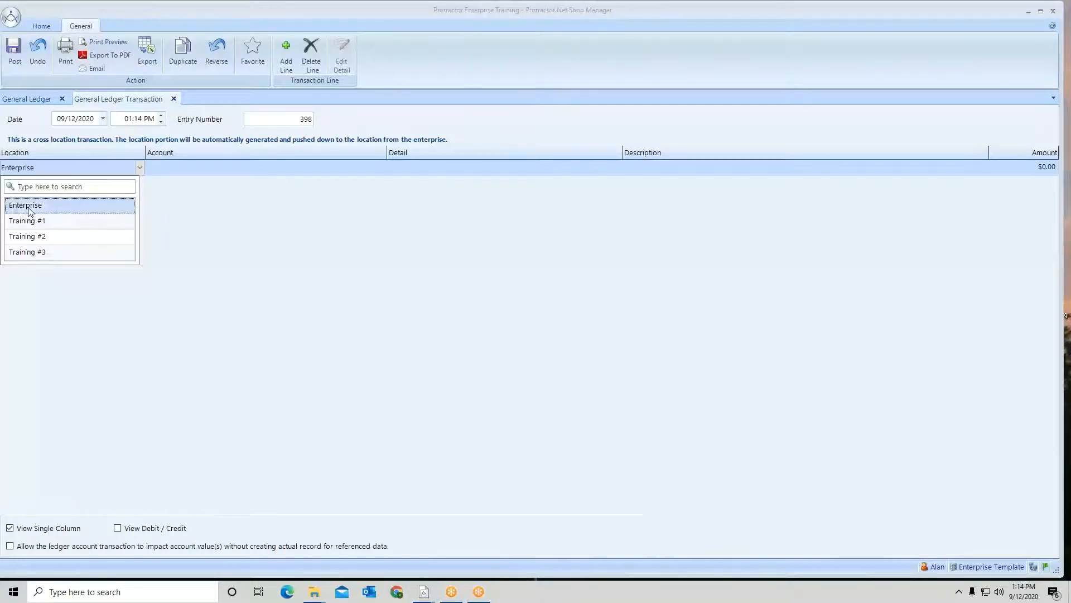
{"action": "left_click", "coordinate": [141, 166]}
{"action": "left_click", "coordinate": [173, 169]}
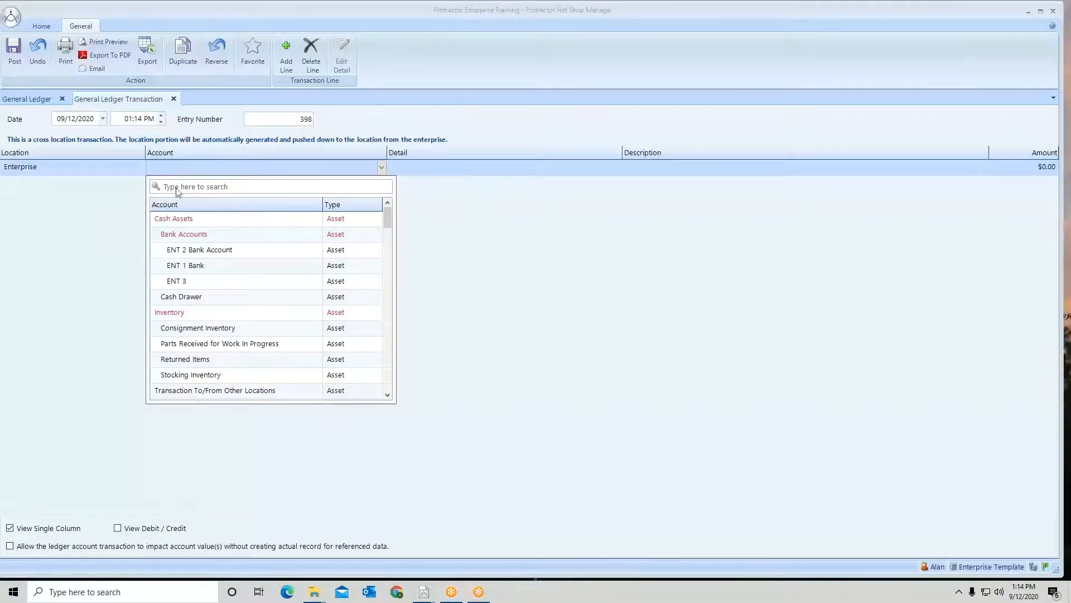
{"action": "left_click", "coordinate": [173, 252]}
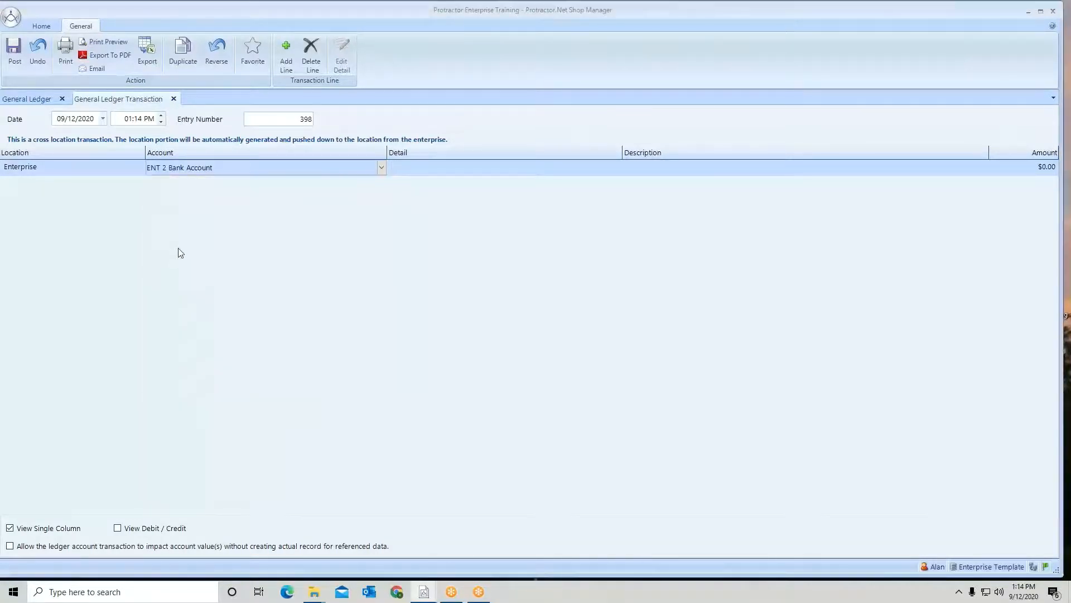
Fill in the Enterprise line with reference number 398, description "Pay Advertising" and amount -$300.00.
{"action": "left_click", "coordinate": [435, 178]}
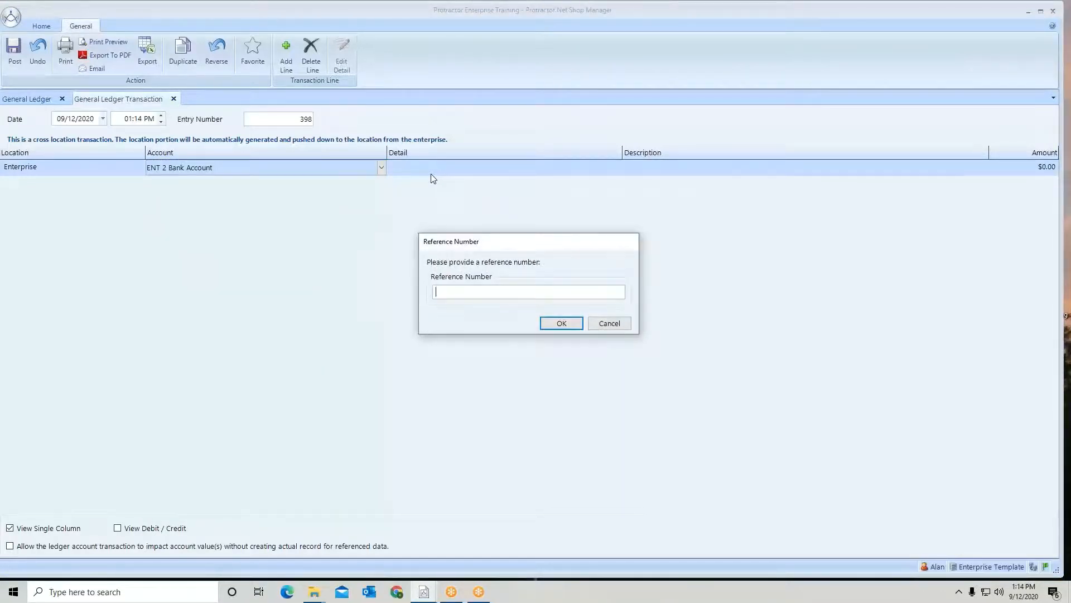
{"action": "type", "text": "398"}
{"action": "left_click", "coordinate": [558, 322]}
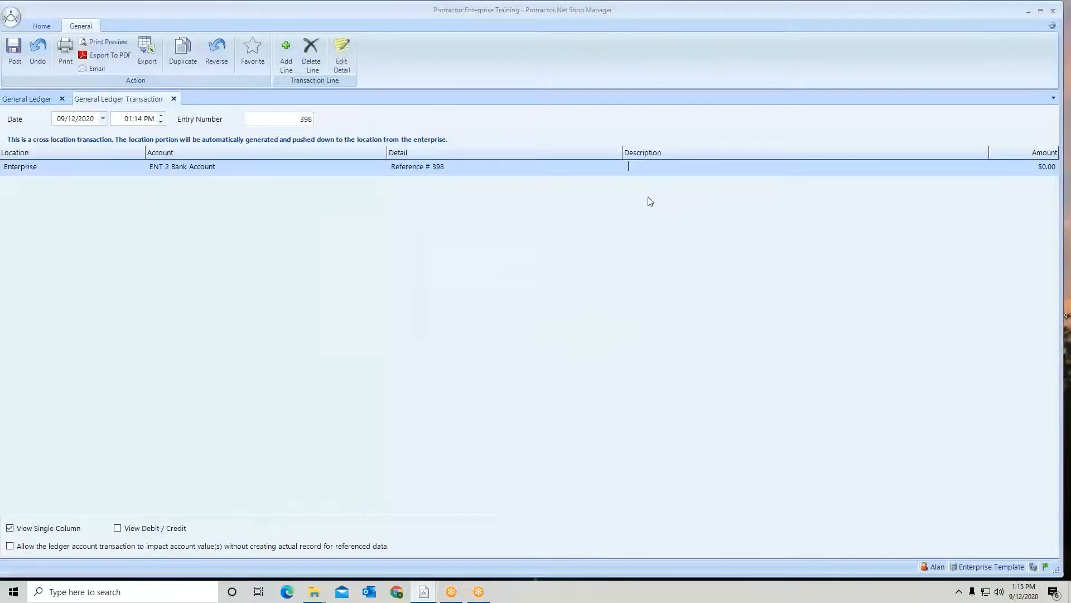
{"action": "type", "text": "Pay Advertising"}
{"action": "left_click", "coordinate": [1006, 168]}
{"action": "left_click_drag", "start_coordinate": [1006, 168], "coordinate": [1068, 165]}
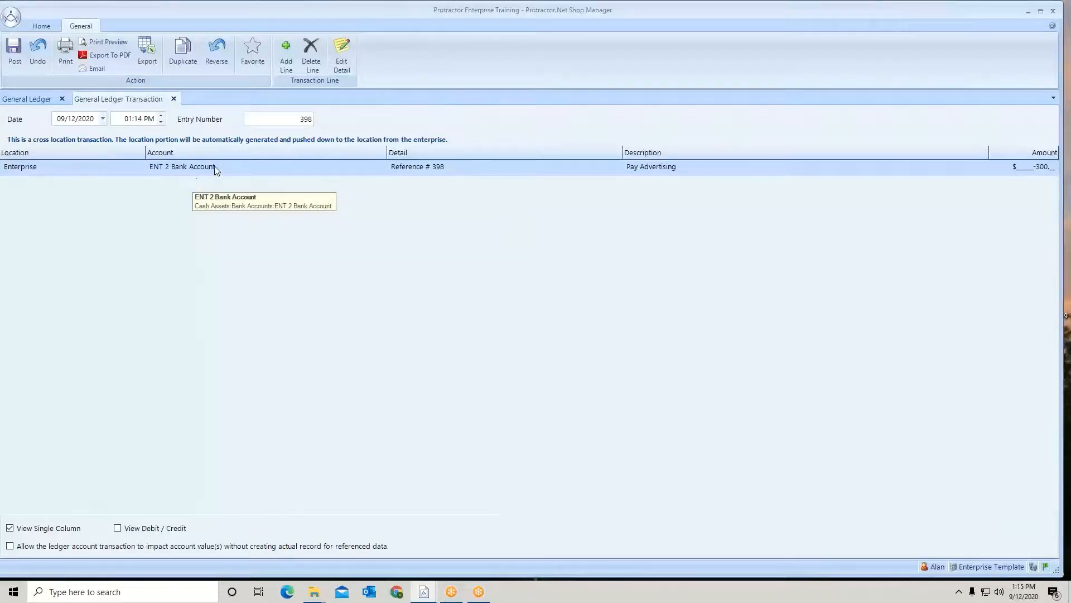
Add a transaction line for location Training #1 using the Advertising & Promotion account.
{"action": "left_click", "coordinate": [289, 55]}
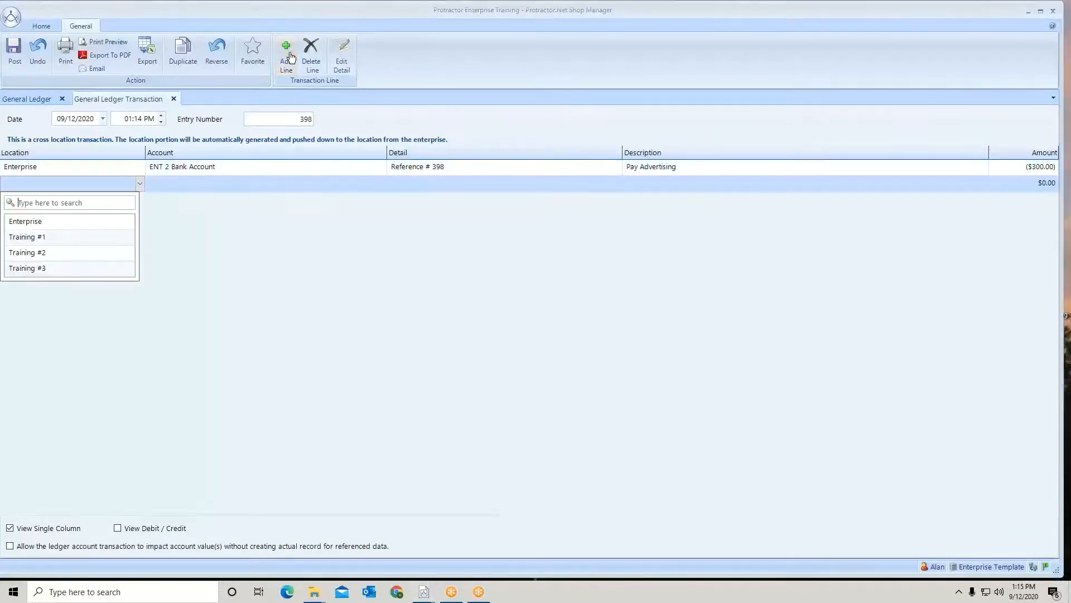
{"action": "left_click", "coordinate": [57, 237]}
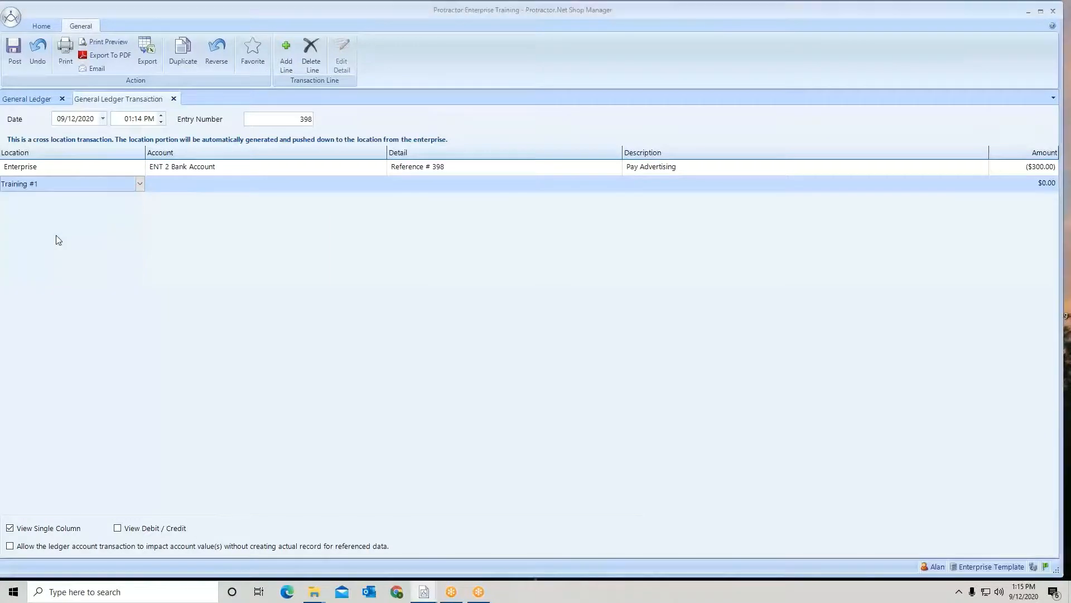
{"action": "left_click", "coordinate": [188, 184]}
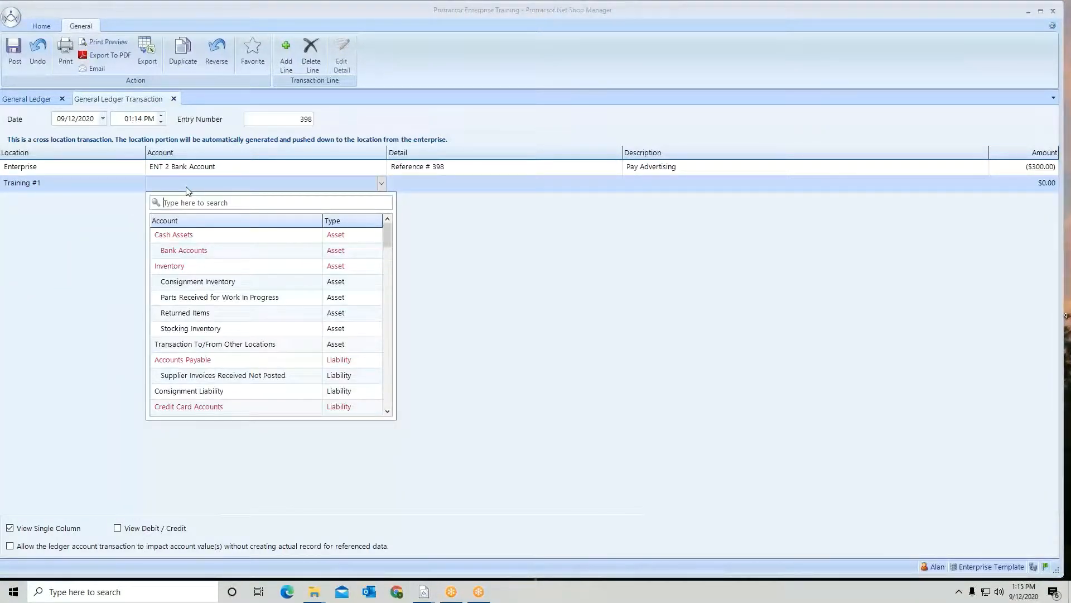
{"action": "type", "text": "adv"}
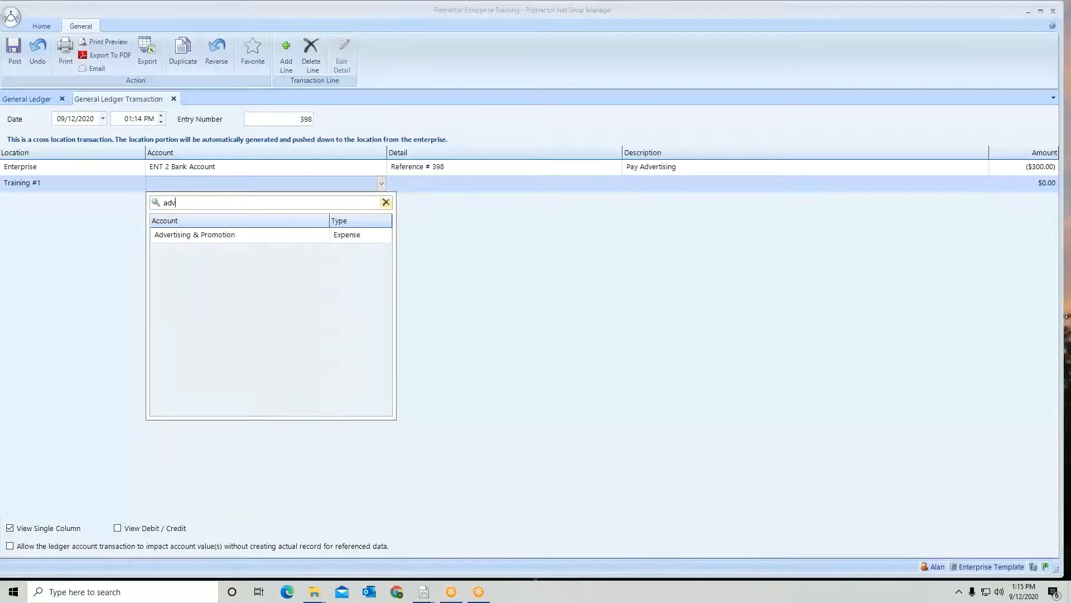
{"action": "left_click", "coordinate": [170, 235]}
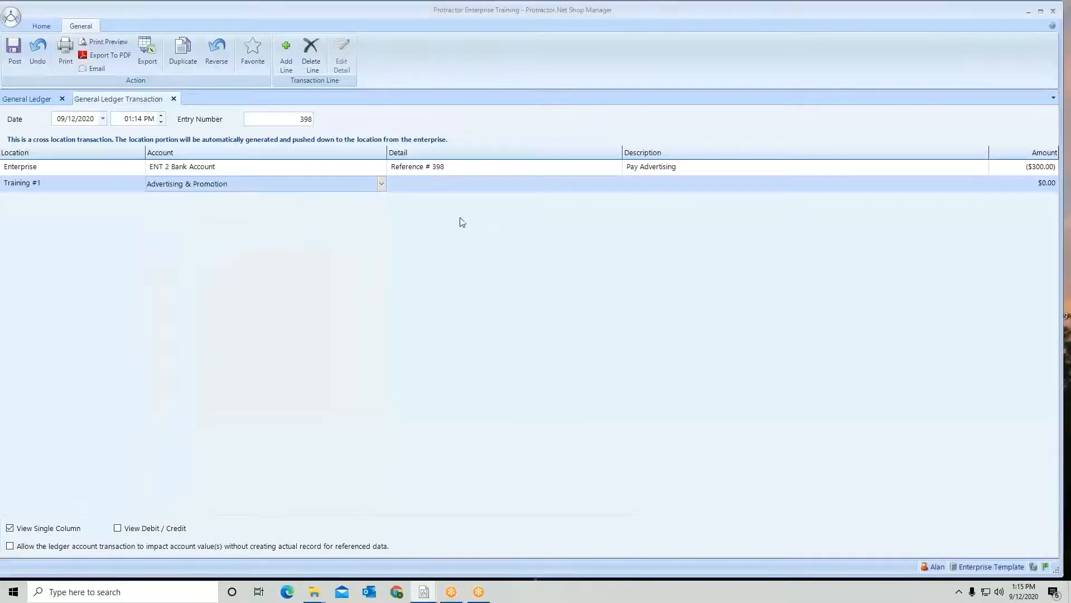
Describe the Training #1 line as "August Adv." and copy the description text.
{"action": "left_click", "coordinate": [645, 185]}
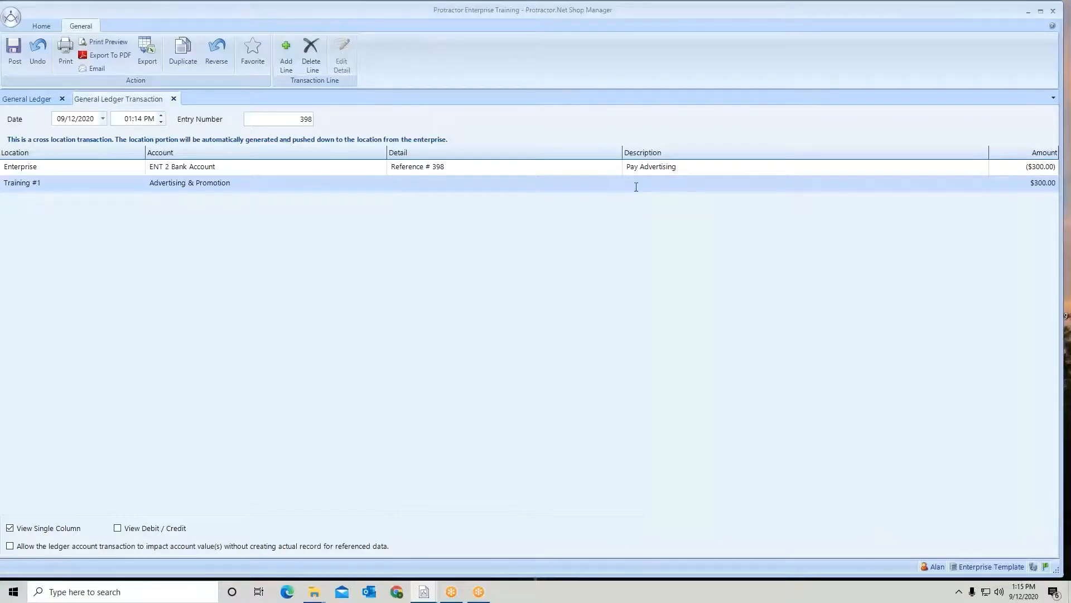
{"action": "type", "text": "August Adv."}
{"action": "left_click_drag", "start_coordinate": [671, 184], "coordinate": [622, 192]}
{"action": "right_click", "coordinate": [638, 185]}
{"action": "left_click", "coordinate": [659, 220]}
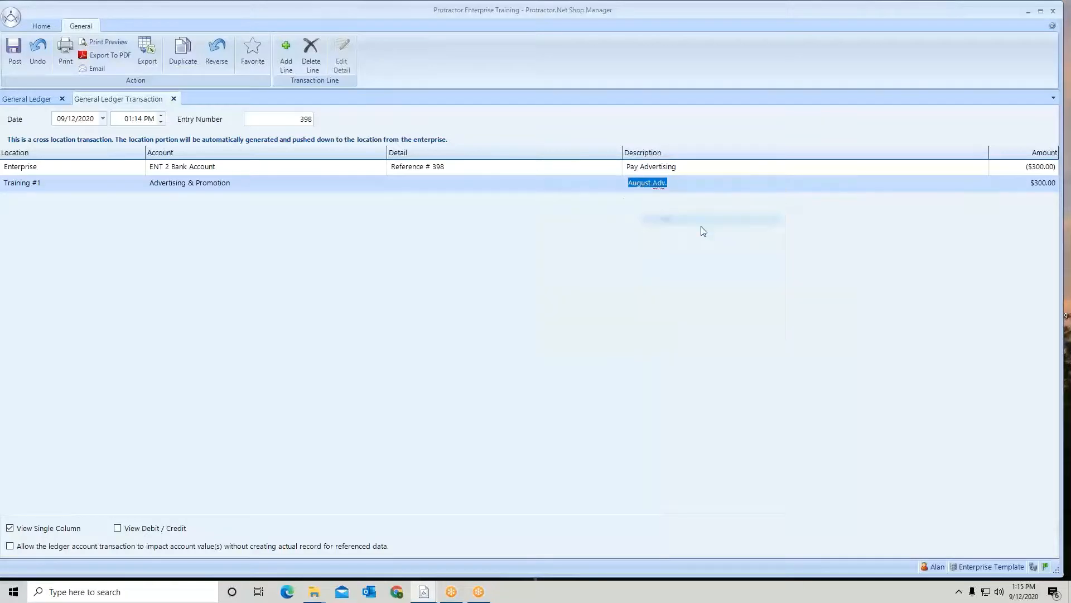
Set the Training #1 line's amount to $150.00.
{"action": "left_click", "coordinate": [1025, 184]}
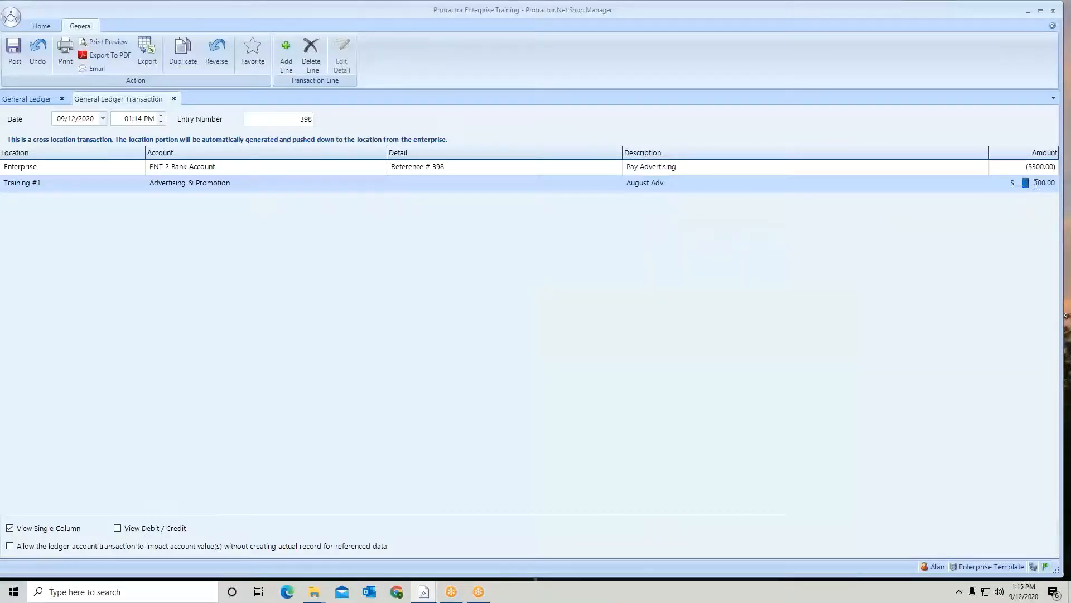
{"action": "double_click", "coordinate": [1025, 184]}
{"action": "type", "text": "150."}
Add a transaction line for location Training #2 using the Advertising & Promotion account.
{"action": "left_click", "coordinate": [285, 53]}
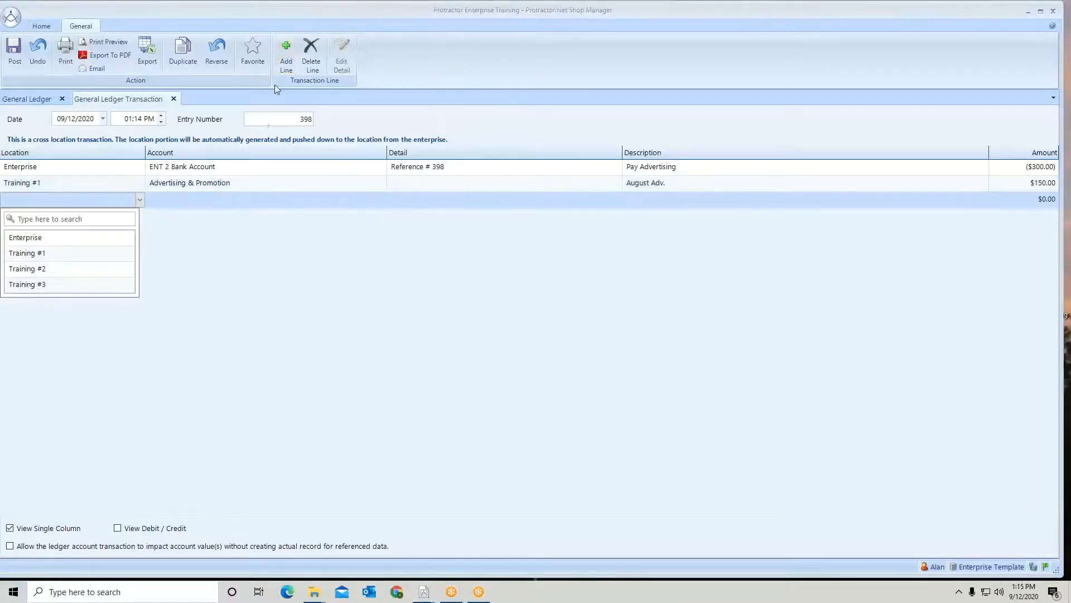
{"action": "left_click", "coordinate": [112, 269]}
{"action": "left_click", "coordinate": [180, 202]}
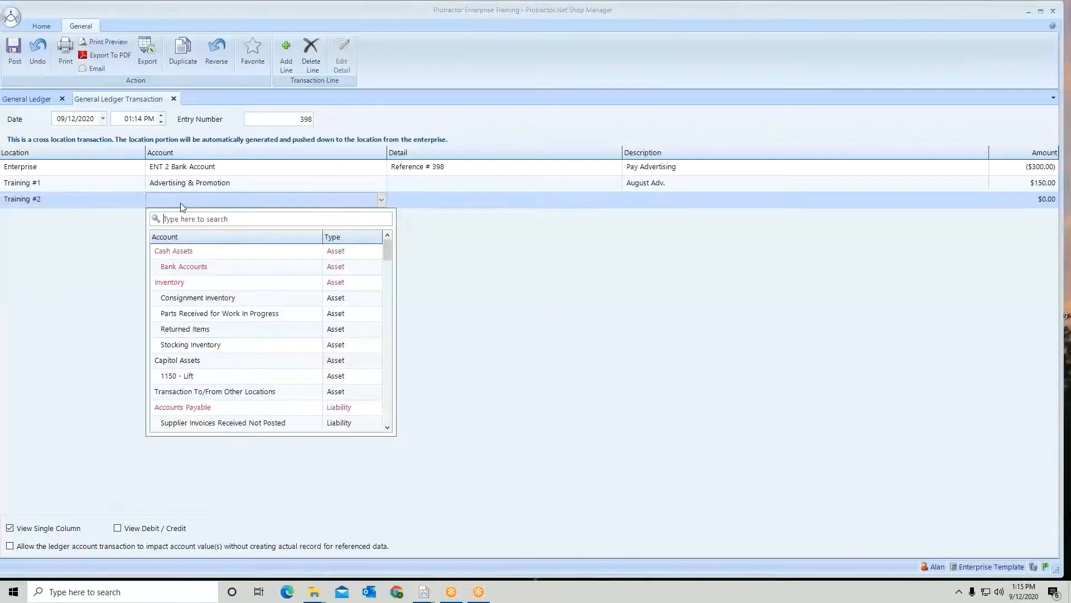
{"action": "type", "text": "adv"}
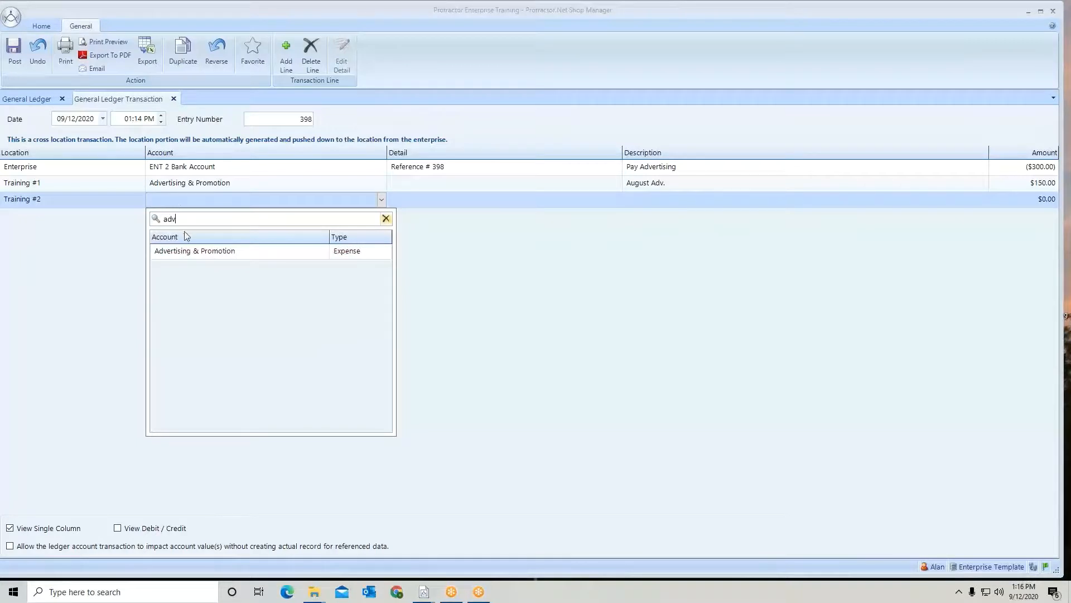
{"action": "left_click", "coordinate": [192, 251]}
Paste "August Adv." as the Training #2 line's description and set its amount to $100.00.
{"action": "left_click", "coordinate": [633, 199]}
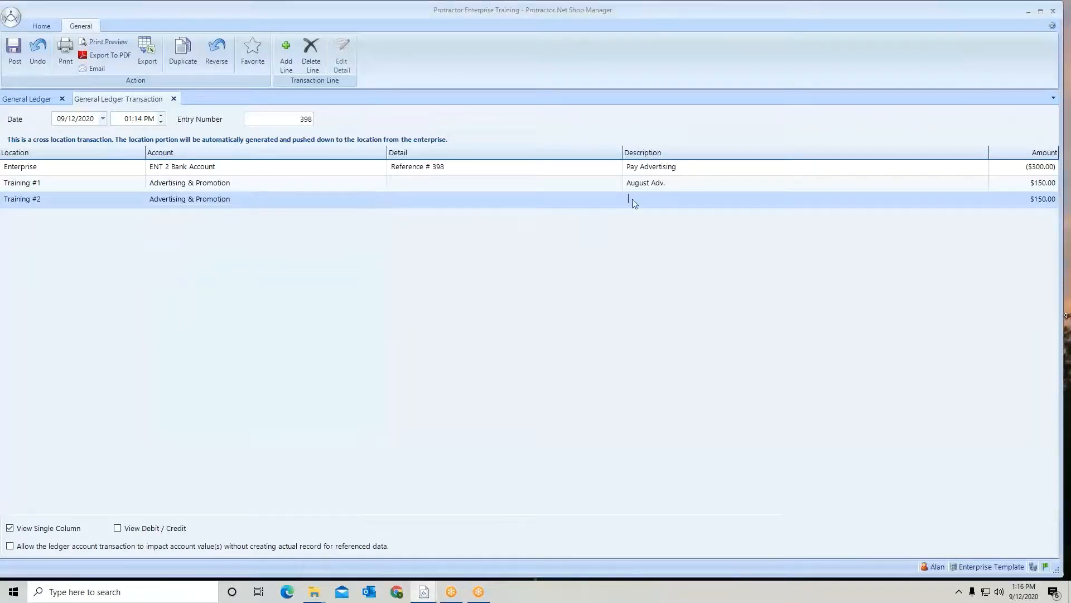
{"action": "right_click", "coordinate": [633, 199]}
{"action": "left_click", "coordinate": [648, 245]}
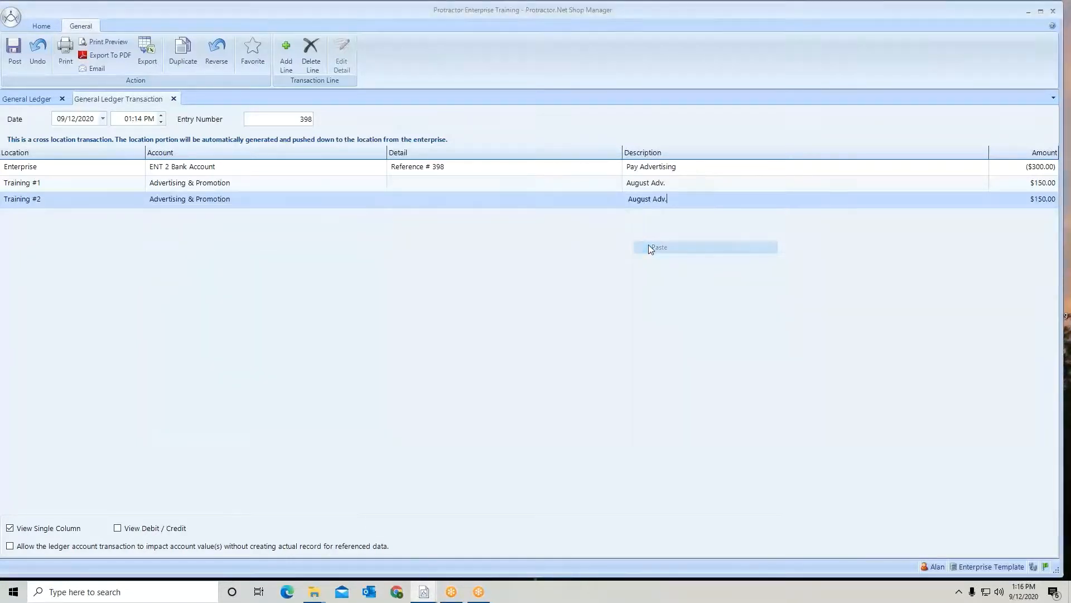
{"action": "left_click", "coordinate": [1021, 201]}
{"action": "left_click_drag", "start_coordinate": [1021, 200], "coordinate": [1056, 198]}
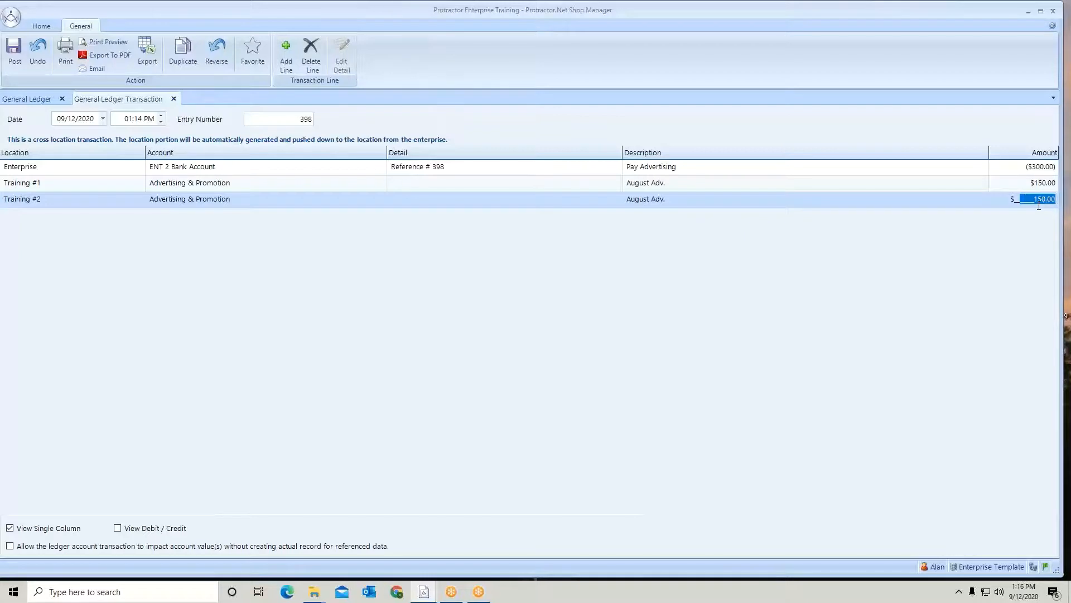
{"action": "type", "text": "100"}
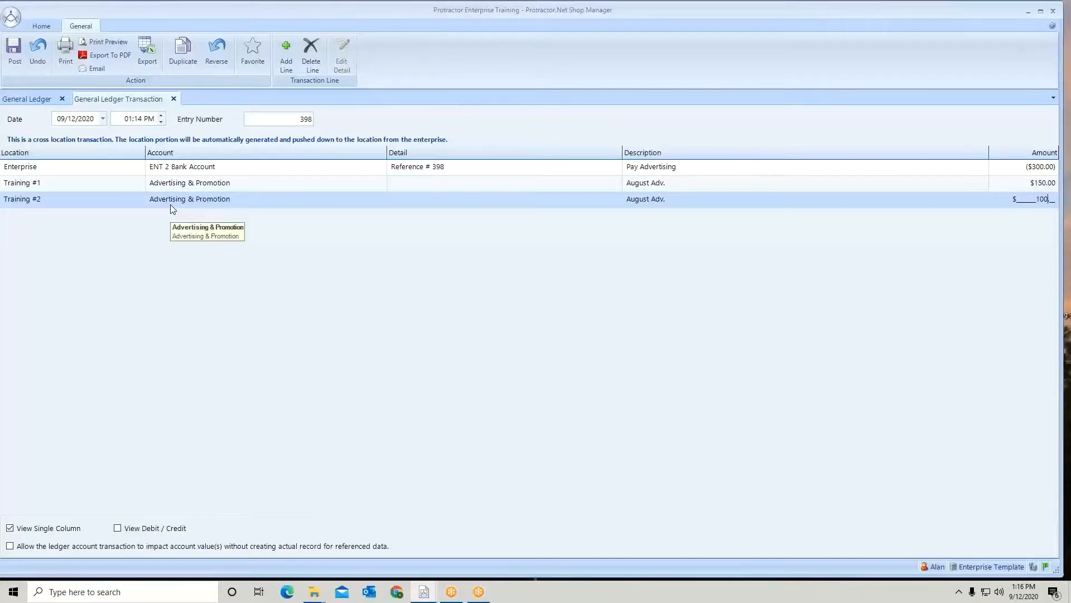
Add another transaction line for location Training #2 using the Accounting & Legal account.
{"action": "left_click", "coordinate": [286, 53]}
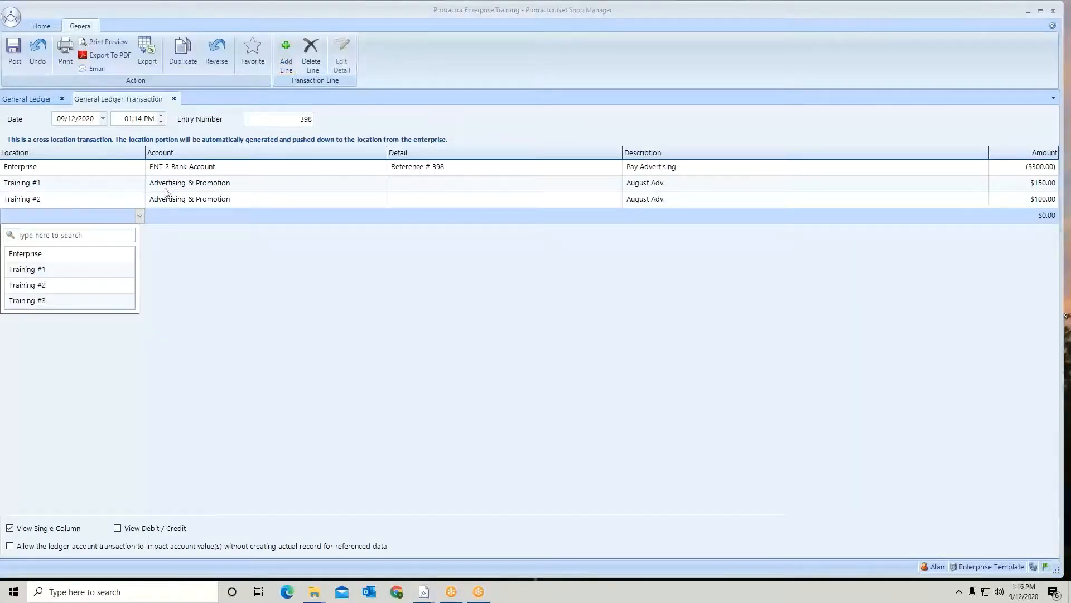
{"action": "left_click", "coordinate": [43, 288]}
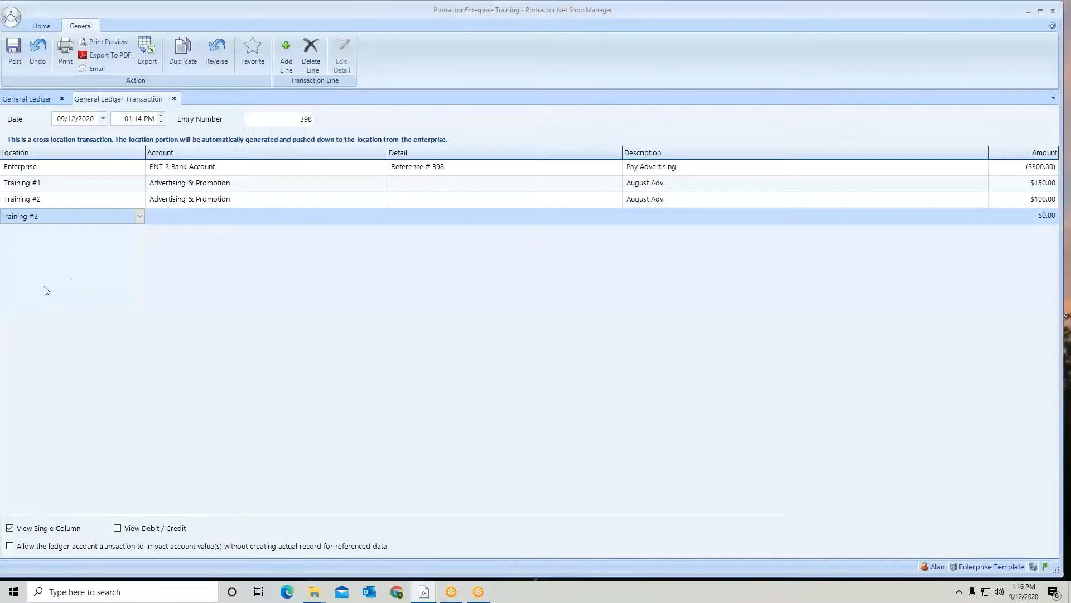
{"action": "left_click", "coordinate": [185, 213]}
{"action": "left_click", "coordinate": [186, 217]}
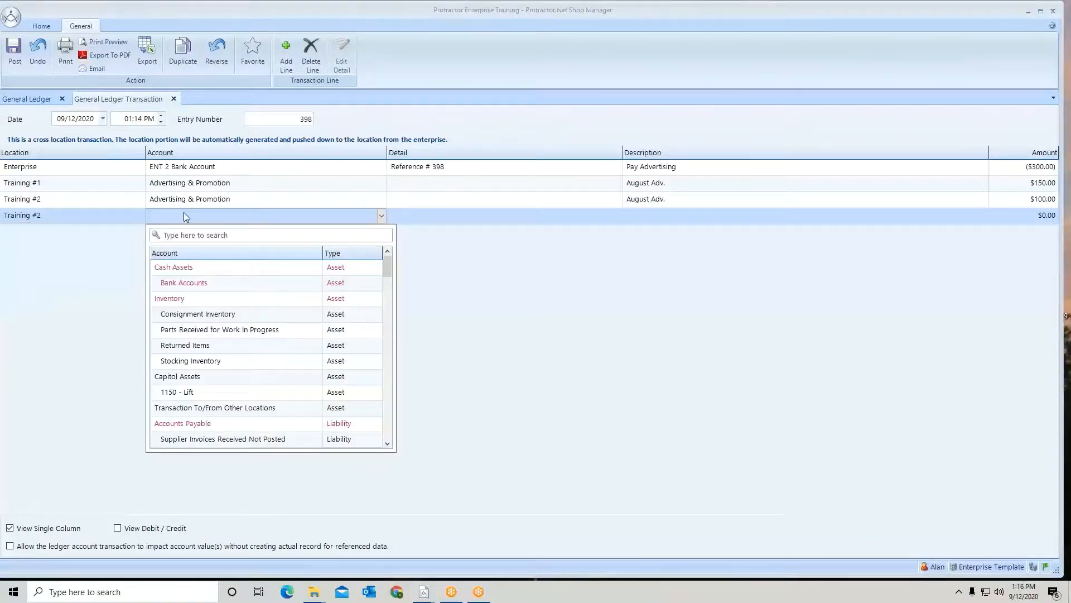
{"action": "type", "text": "legal"}
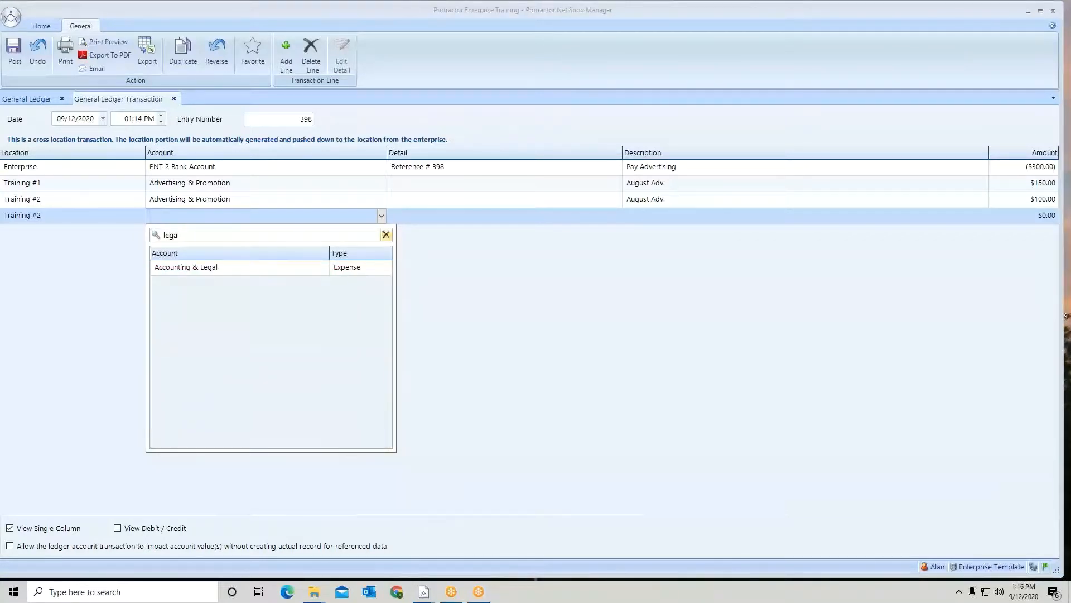
{"action": "left_click", "coordinate": [172, 269]}
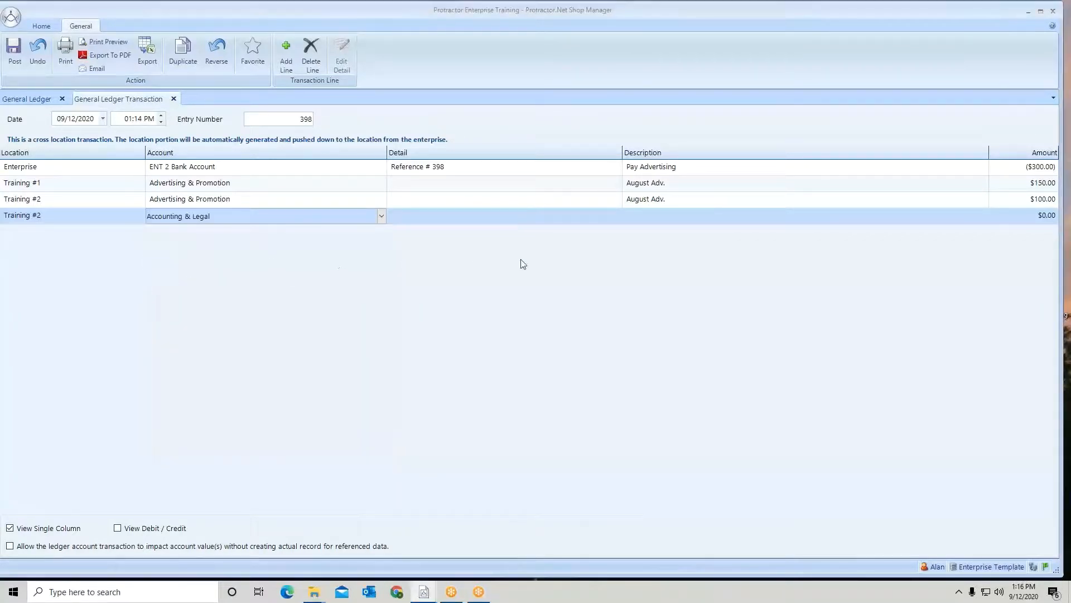
Describe the Accounting & Legal line as "August Adv. & Legal", reusing the copied description text.
{"action": "left_click", "coordinate": [662, 214]}
{"action": "right_click", "coordinate": [662, 213]}
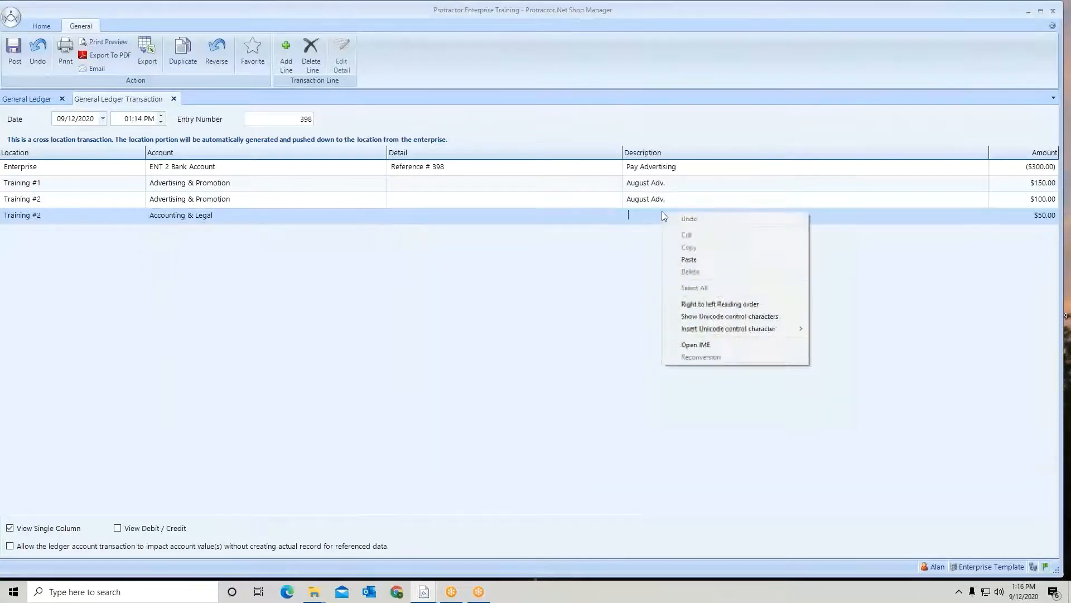
{"action": "left_click", "coordinate": [682, 259]}
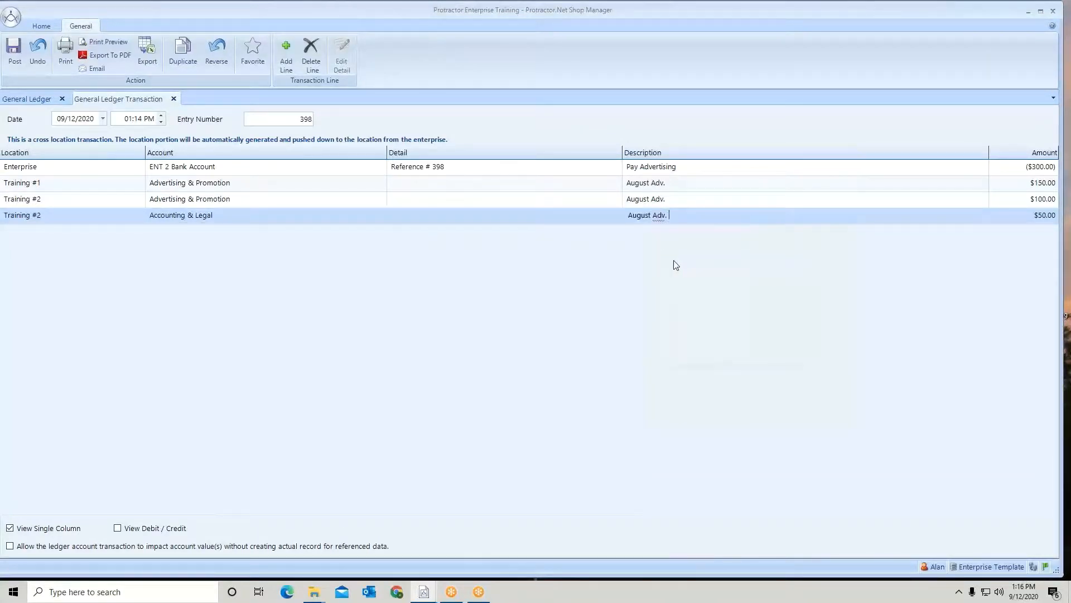
{"action": "type", "text": "& Legal"}
{"action": "left_click", "coordinate": [1066, 222]}
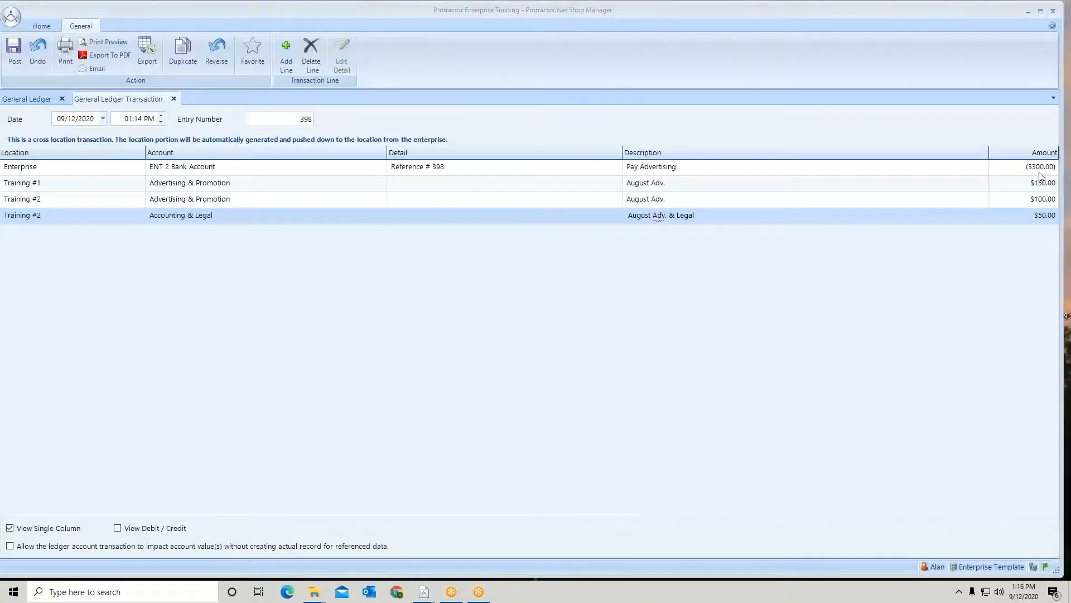
Review the Enterprise and training location lines, and post the cross location transaction.
{"action": "left_click", "coordinate": [908, 168]}
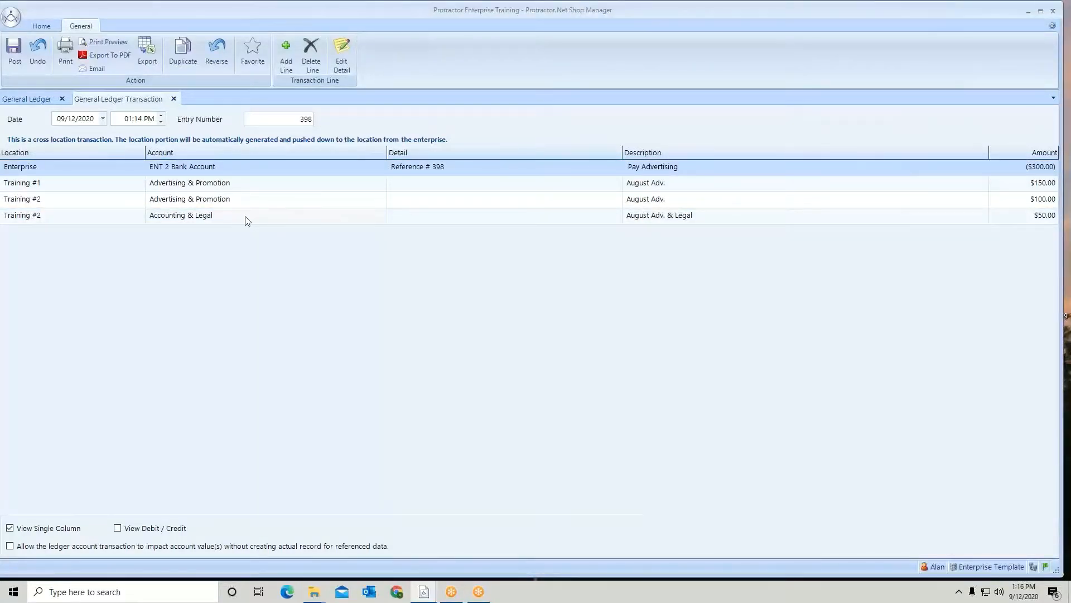
{"action": "left_click", "coordinate": [164, 188]}
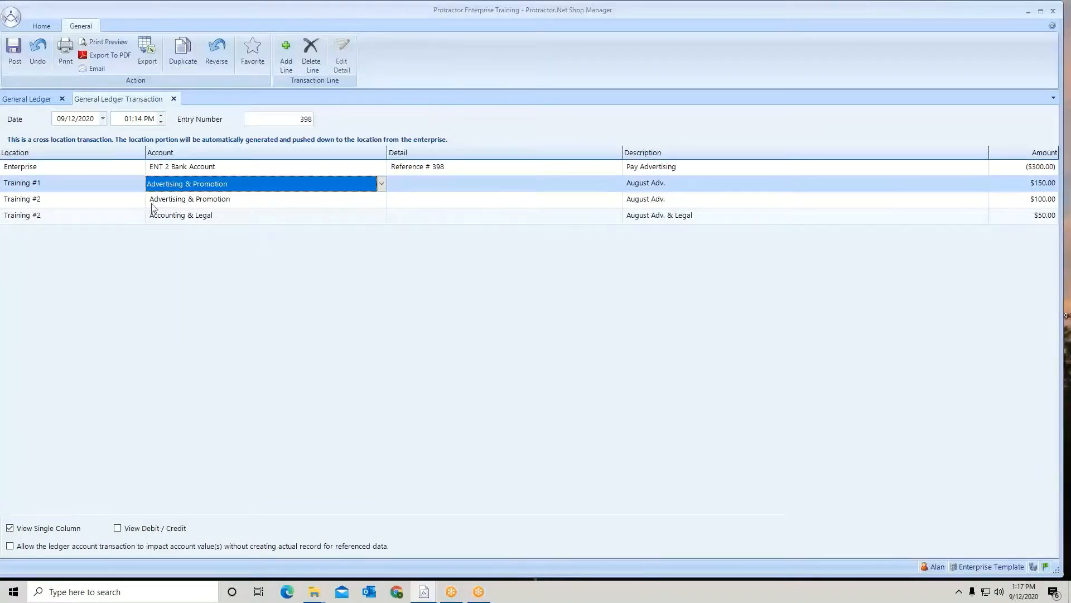
{"action": "left_click", "coordinate": [128, 203]}
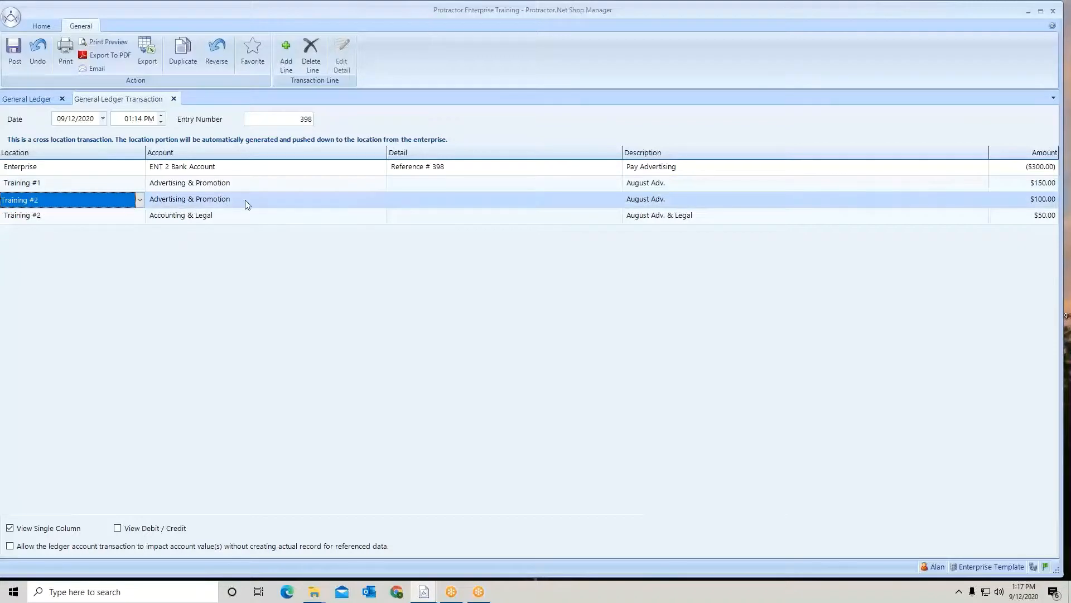
{"action": "left_click", "coordinate": [217, 221]}
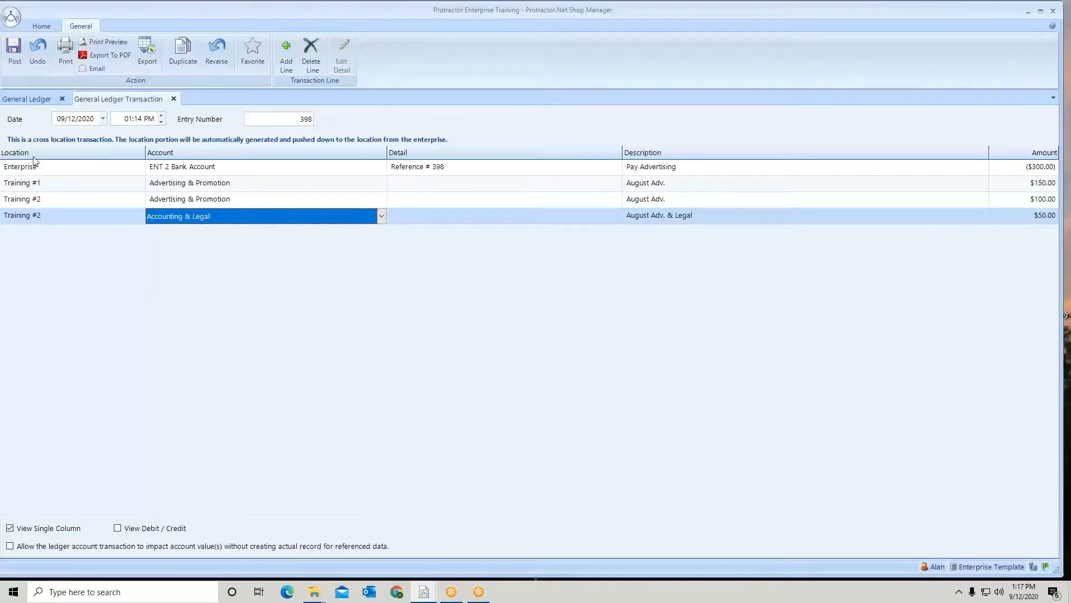
{"action": "left_click", "coordinate": [15, 54]}
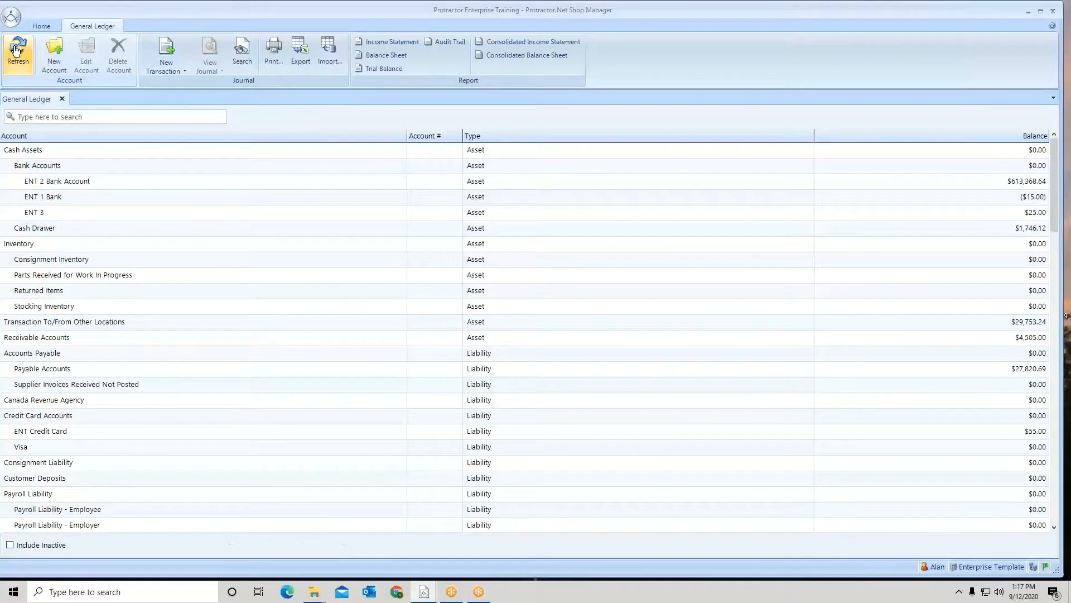
Close the general ledger and find the "Pay Advertising" payment in the ENT 2 Bank Account register under Banking.
{"action": "left_click", "coordinate": [62, 99]}
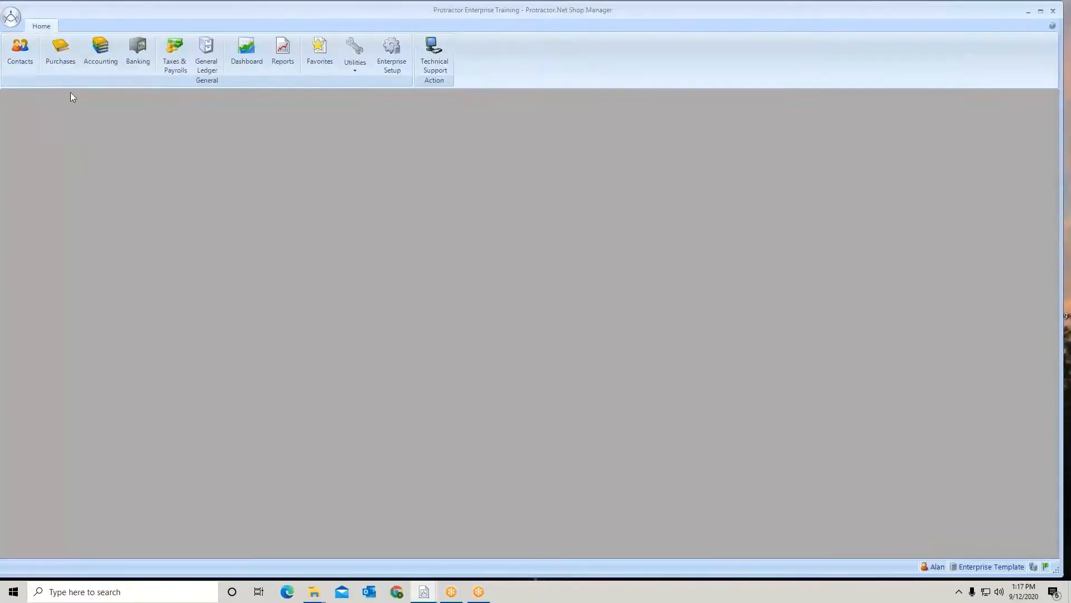
{"action": "left_click", "coordinate": [137, 63]}
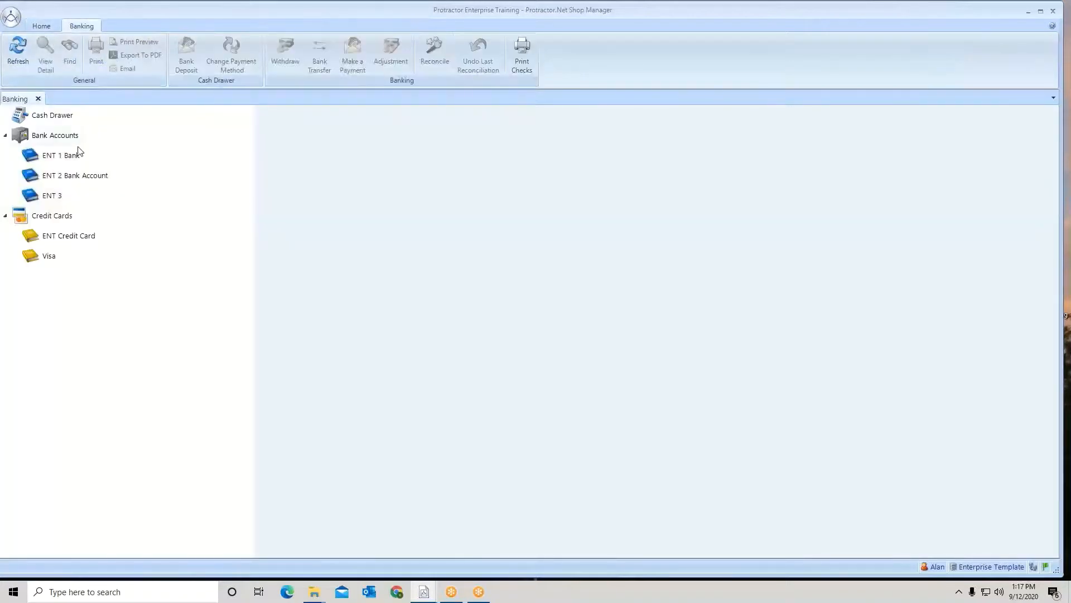
{"action": "left_click", "coordinate": [65, 177]}
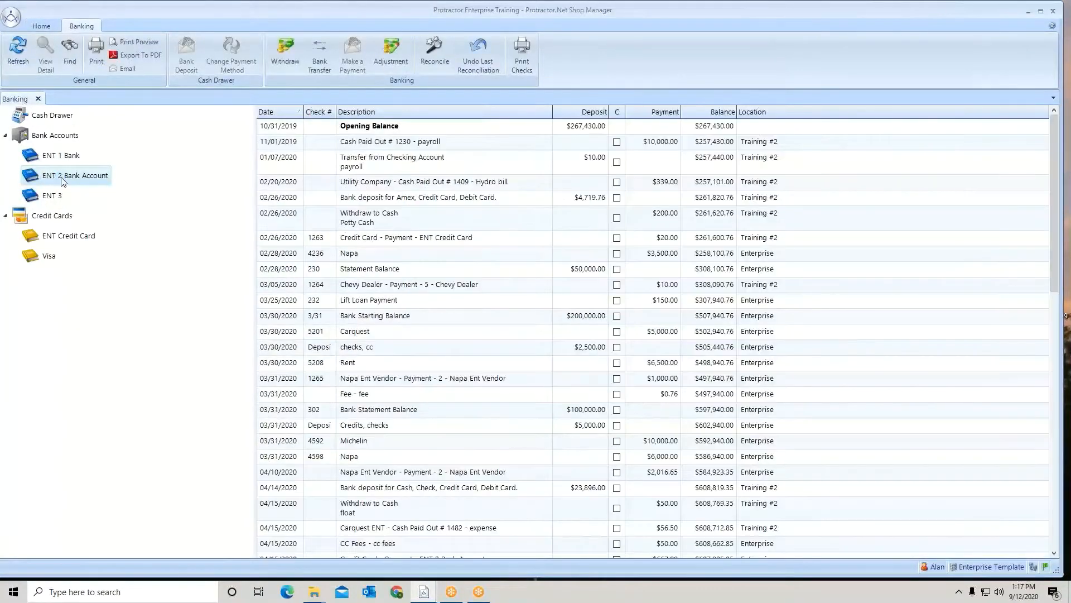
{"action": "scroll", "coordinate": [923, 272], "scroll_direction": "down", "scroll_amount": 8}
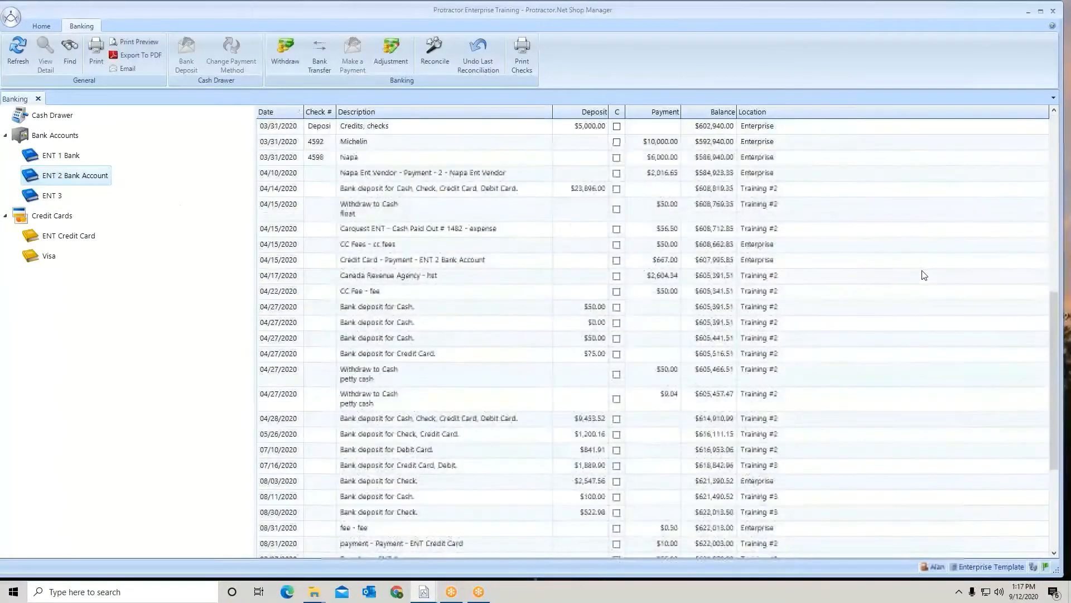
{"action": "scroll", "coordinate": [924, 273], "scroll_direction": "down", "scroll_amount": 2}
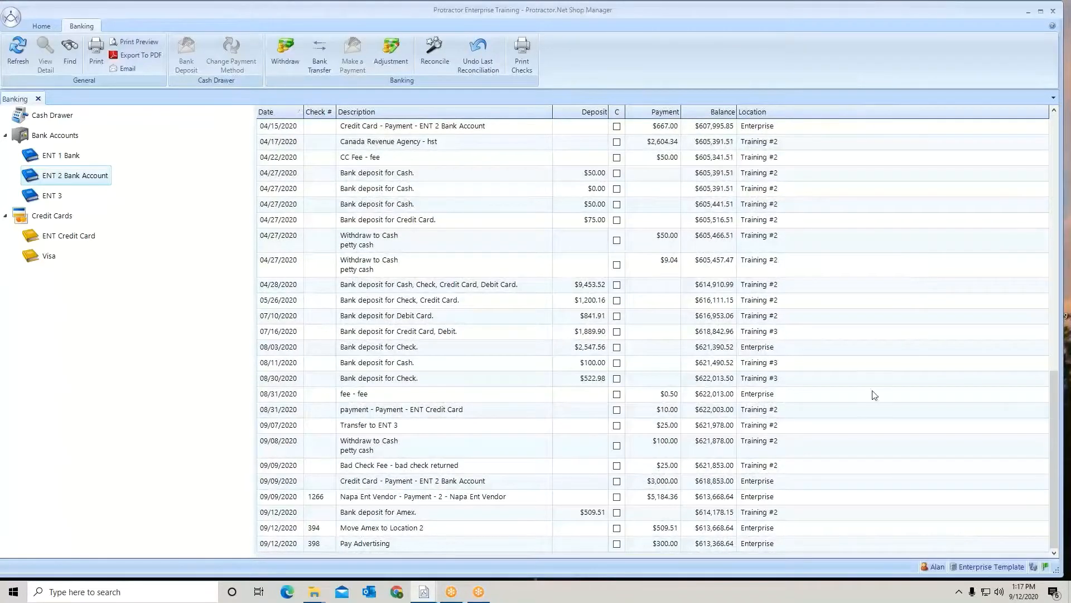
{"action": "left_click", "coordinate": [554, 544]}
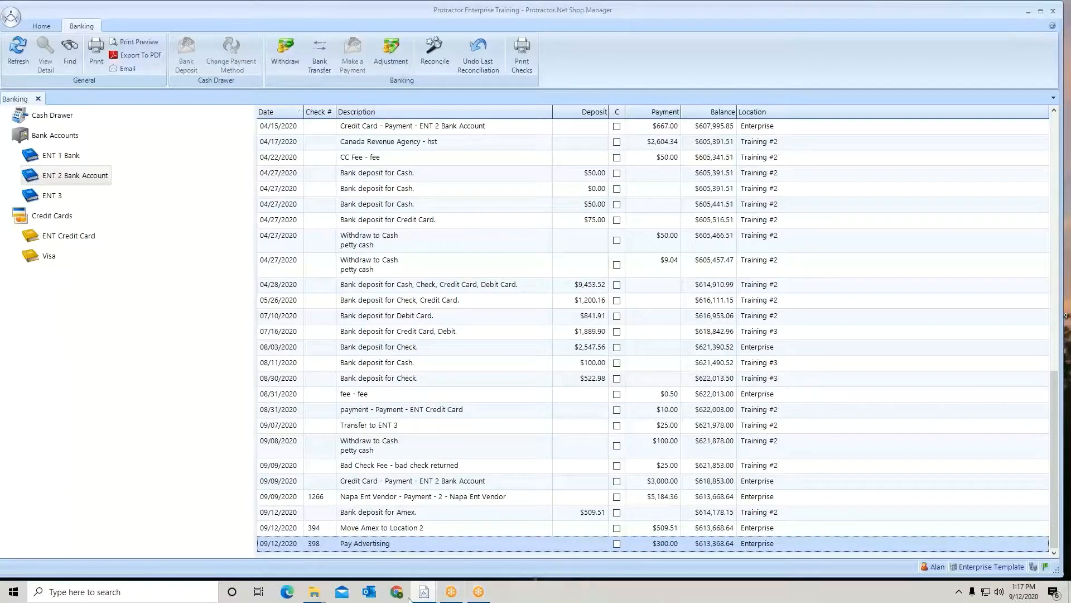
Switch to the Training #2 location's window and examine the Advertising & Promotion journal in its general ledger.
{"action": "mouse_move", "coordinate": [419, 597]}
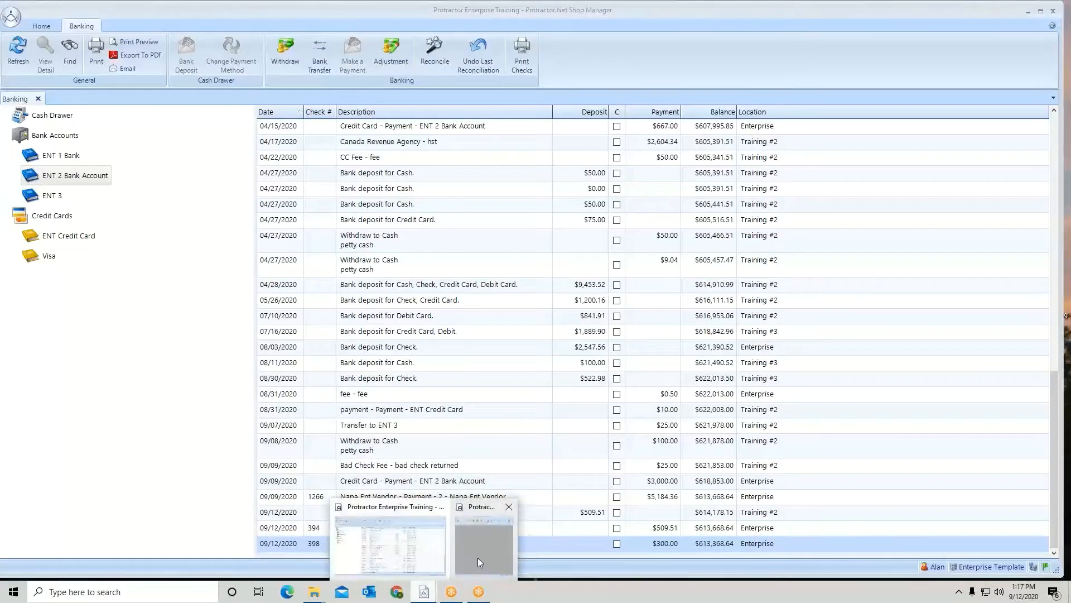
{"action": "left_click", "coordinate": [480, 558]}
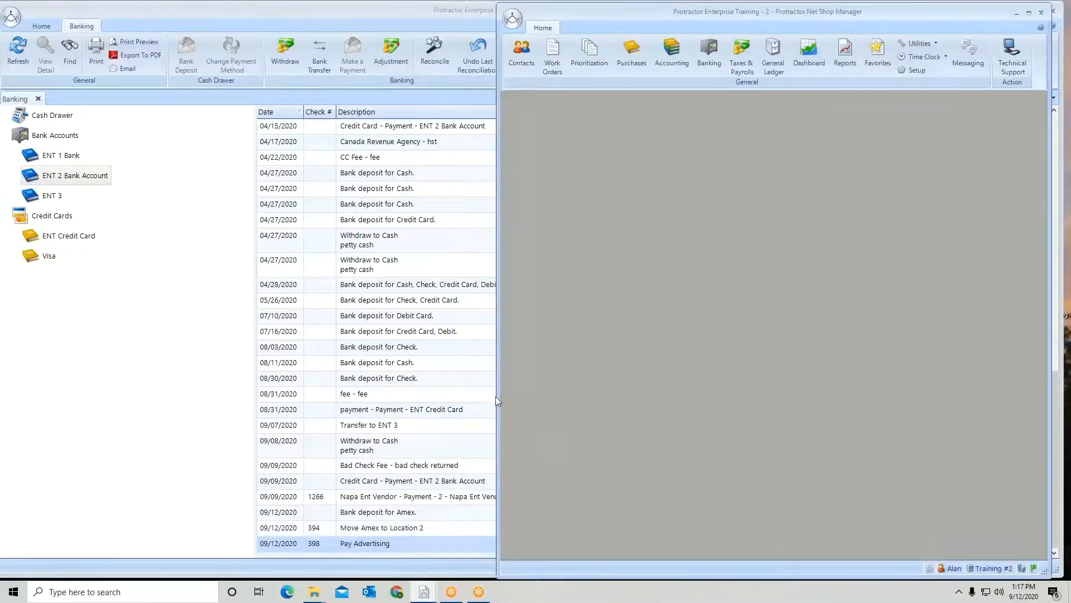
{"action": "left_click_drag", "start_coordinate": [491, 400], "coordinate": [6, 396]}
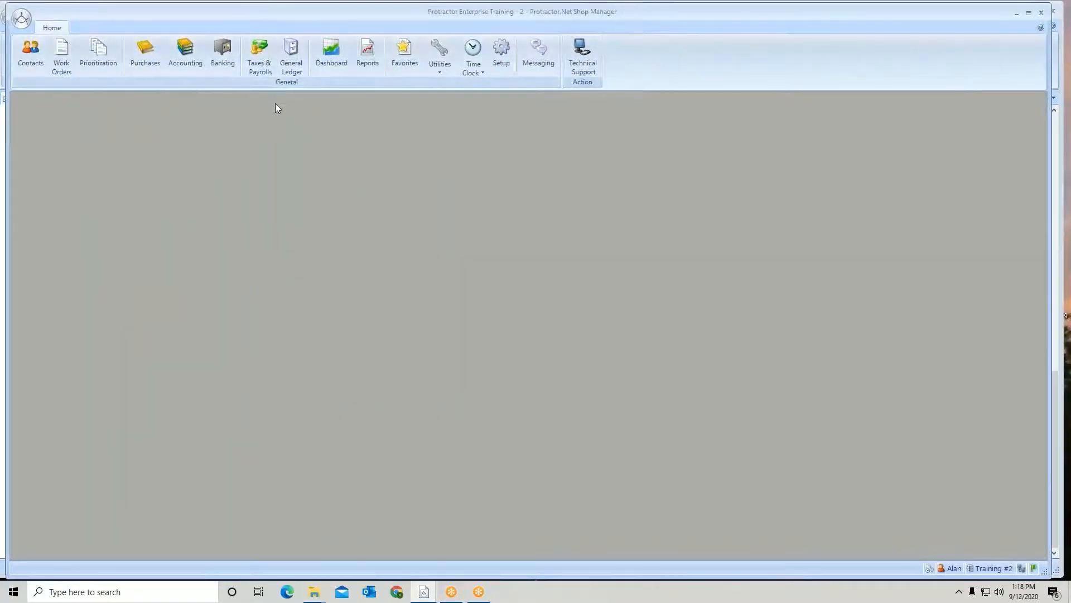
{"action": "left_click", "coordinate": [290, 77]}
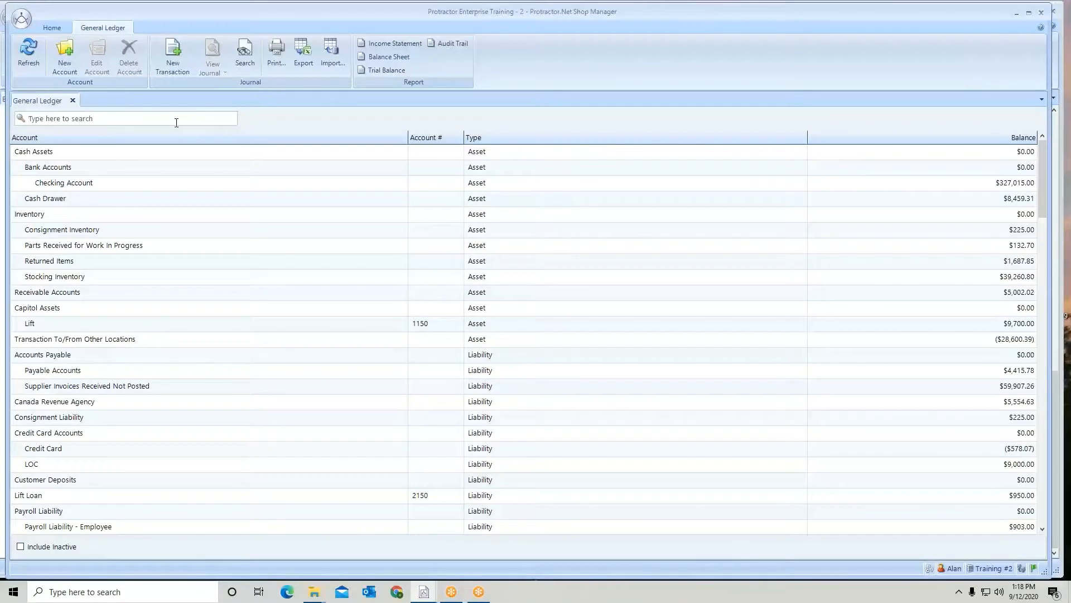
{"action": "type", "text": "adv"}
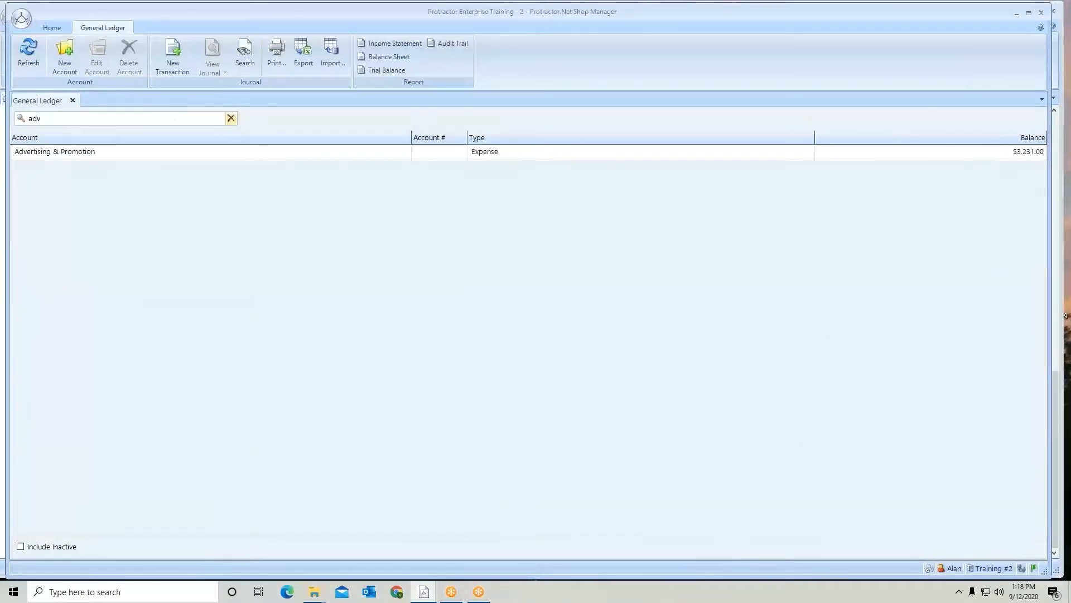
{"action": "double_click", "coordinate": [186, 155]}
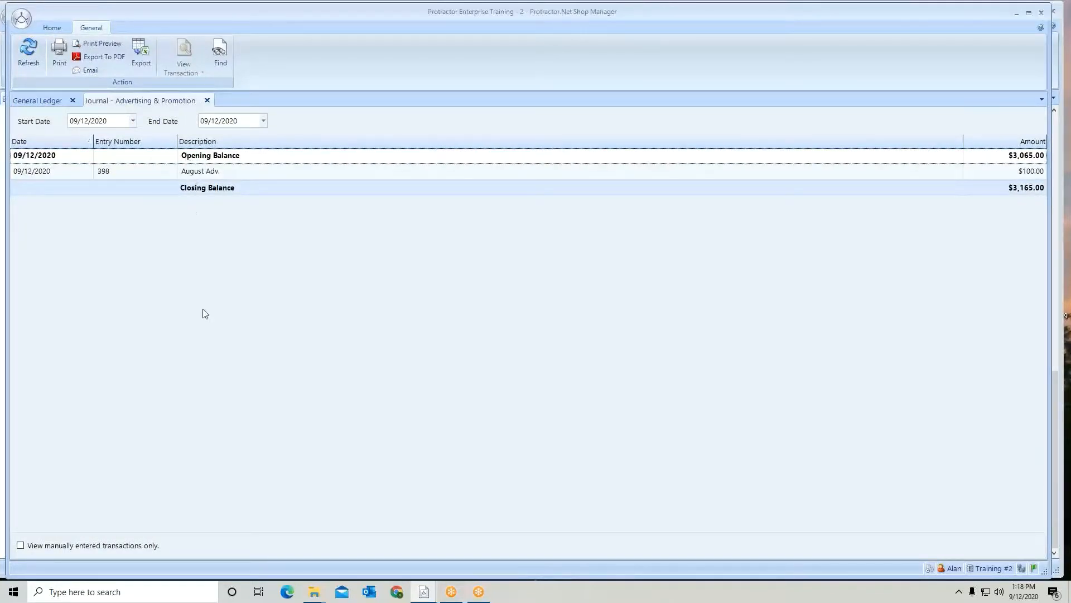
{"action": "left_click", "coordinate": [206, 101]}
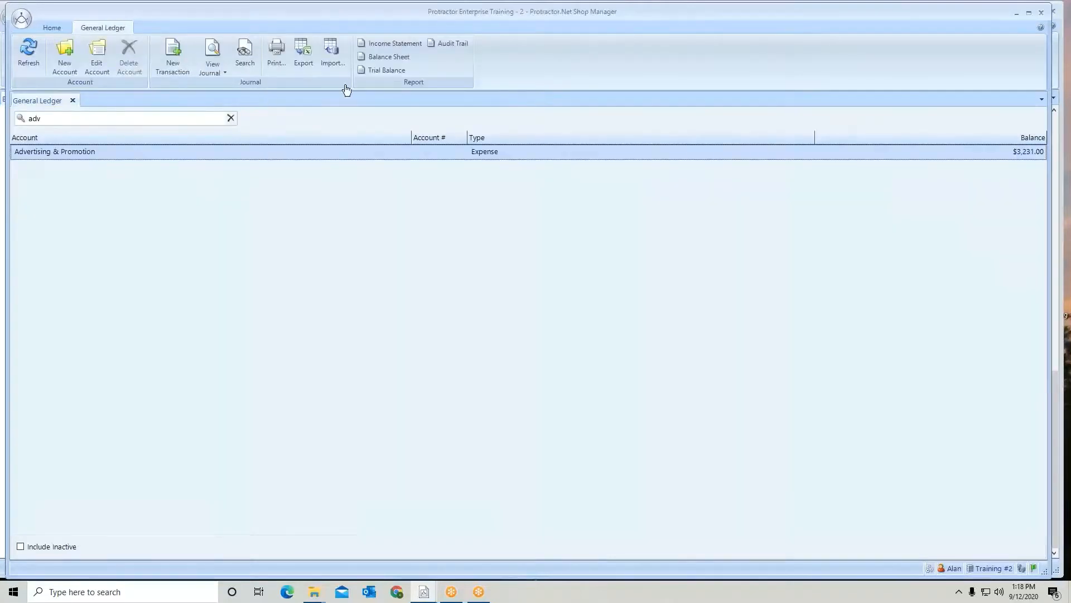
Examine entry 398 in Training #2's audit trail, and close the audit trail and general ledger.
{"action": "left_click", "coordinate": [462, 44]}
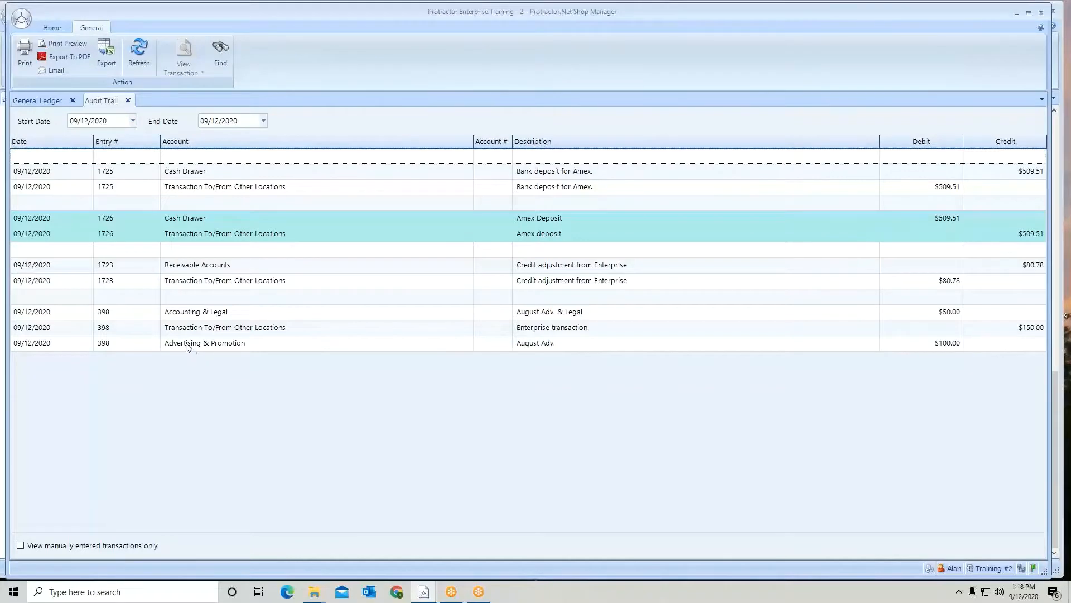
{"action": "mouse_move", "coordinate": [174, 334]}
{"action": "left_click", "coordinate": [128, 100]}
{"action": "left_click", "coordinate": [72, 100]}
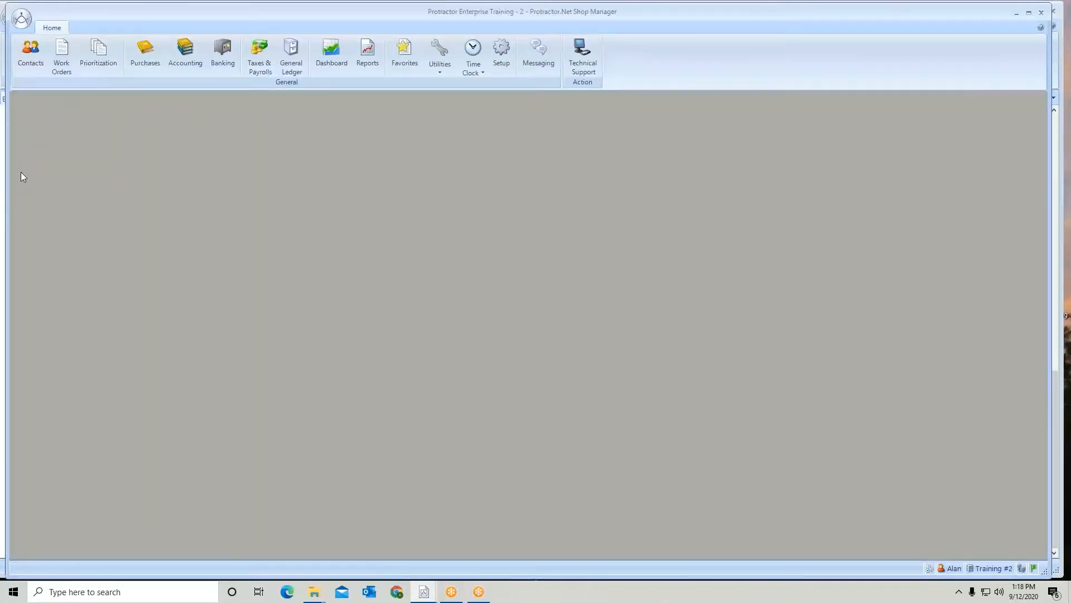
Return to the Enterprise window by narrowing the Training #2 window, and replace the Banking view with the general ledger.
{"action": "left_click_drag", "start_coordinate": [5, 181], "coordinate": [584, 233]}
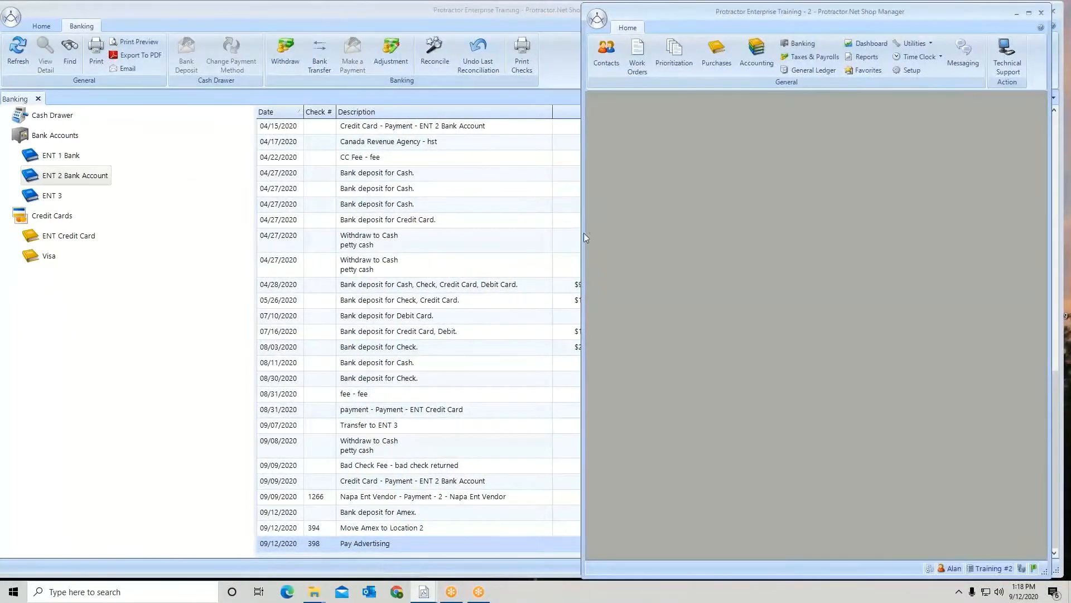
{"action": "left_click", "coordinate": [38, 99]}
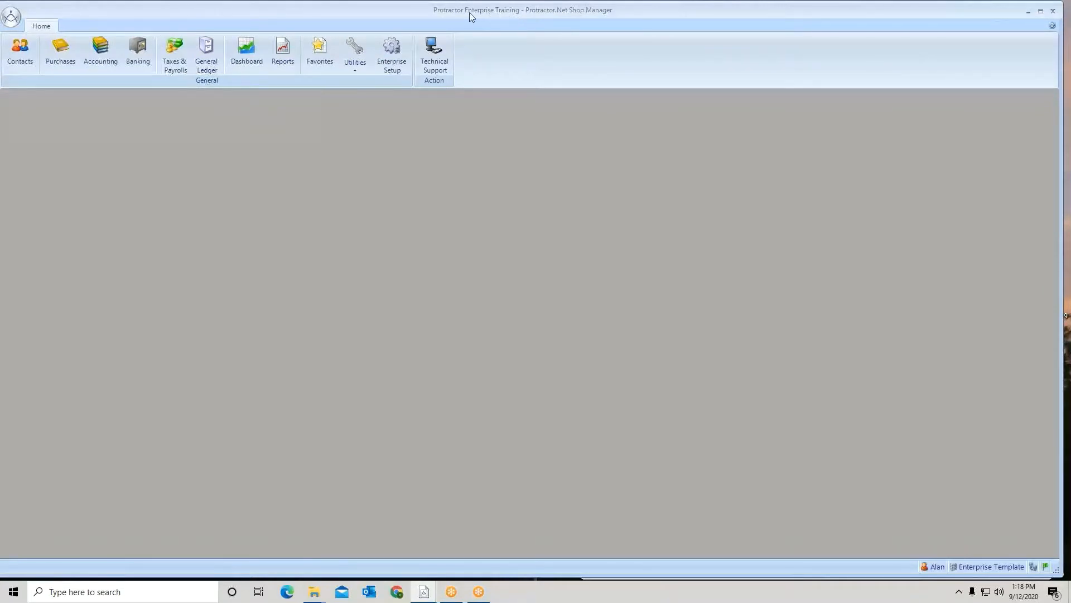
{"action": "left_click", "coordinate": [206, 51]}
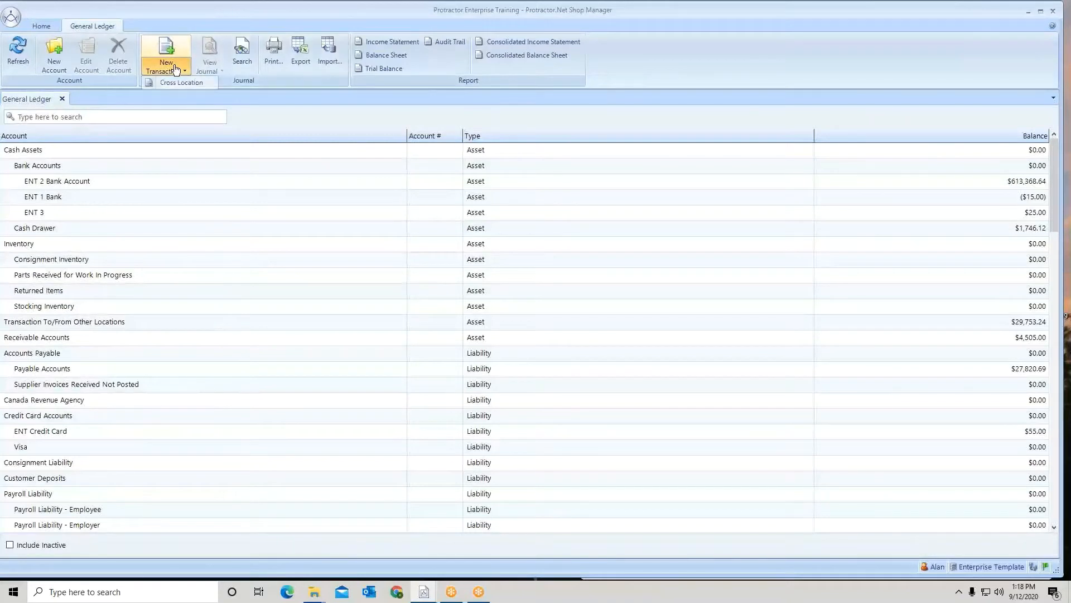
Start a cross location transaction dated 09/12/2020 and add a line for the Enterprise location.
{"action": "left_click", "coordinate": [174, 84]}
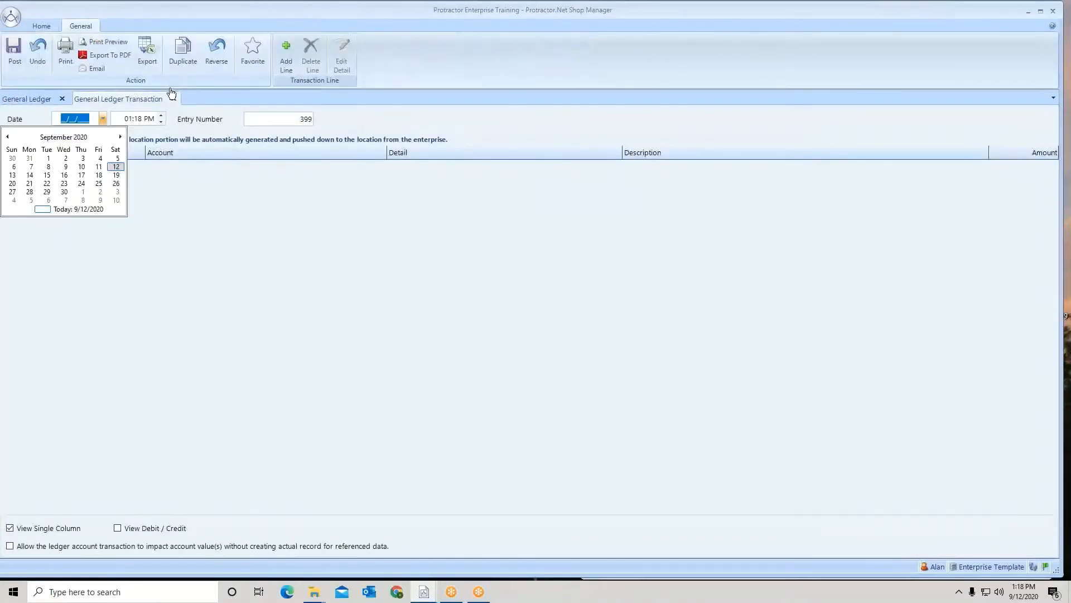
{"action": "left_click", "coordinate": [116, 168]}
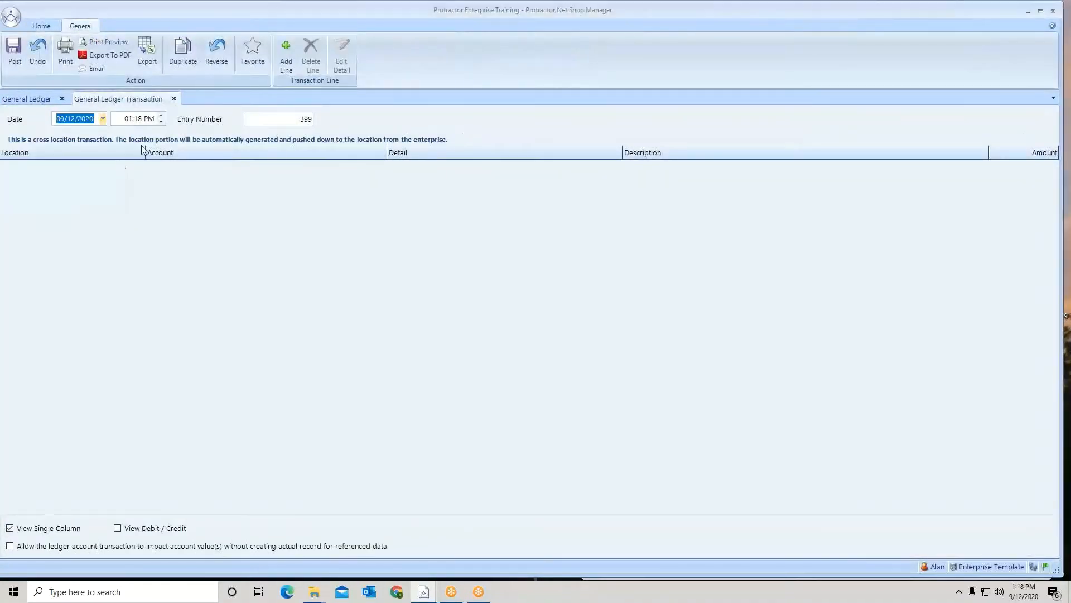
{"action": "left_click", "coordinate": [286, 62]}
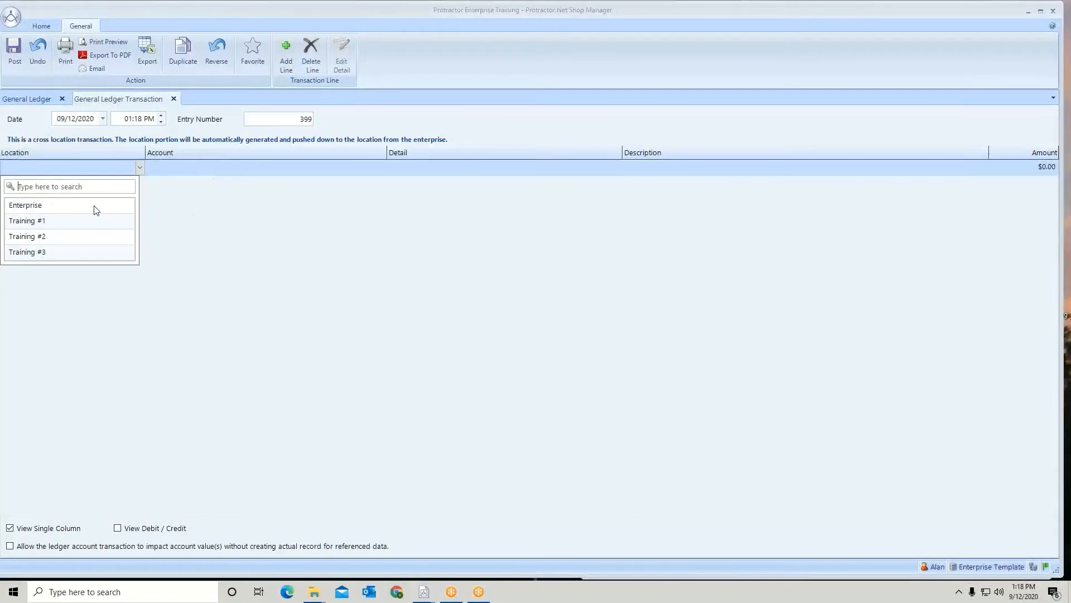
{"action": "left_click", "coordinate": [89, 208]}
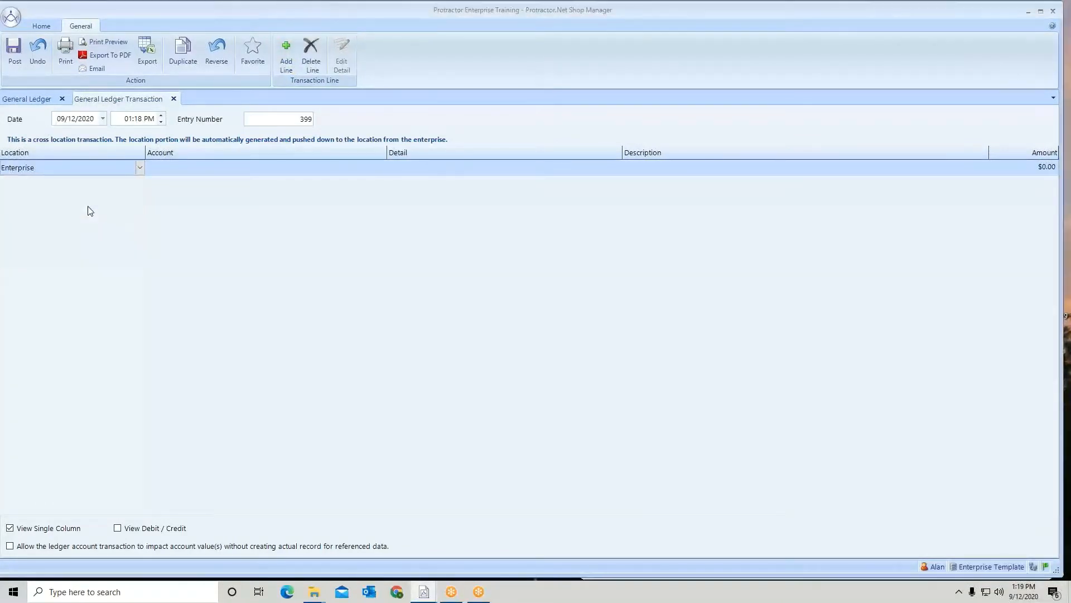
{"action": "left_click", "coordinate": [140, 169]}
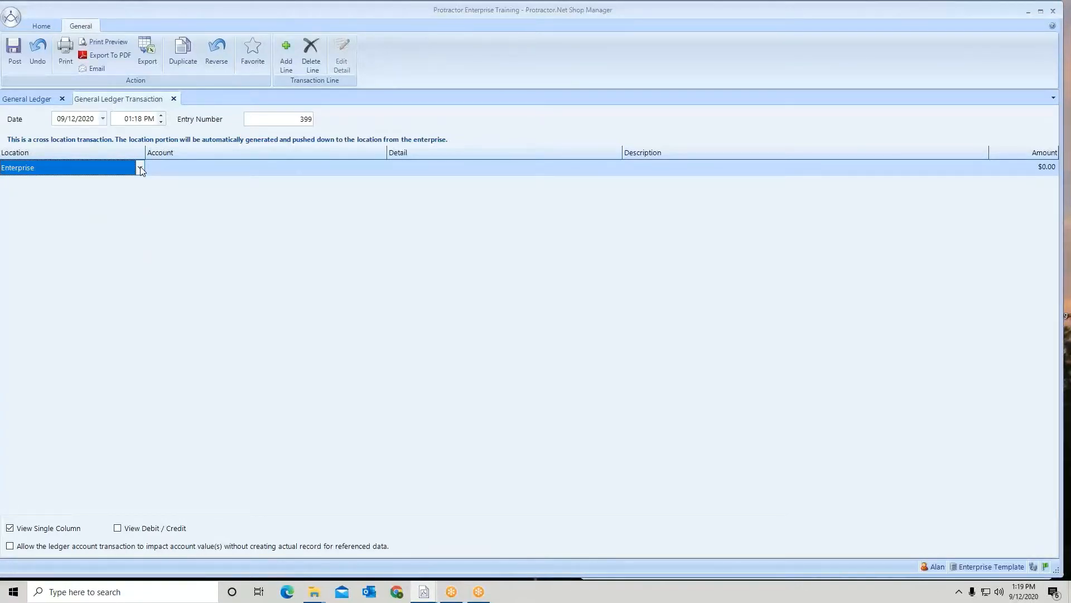
Examine the ledger accounts offered for the Enterprise line, and discard the cross location transaction without saving.
{"action": "left_click", "coordinate": [162, 168]}
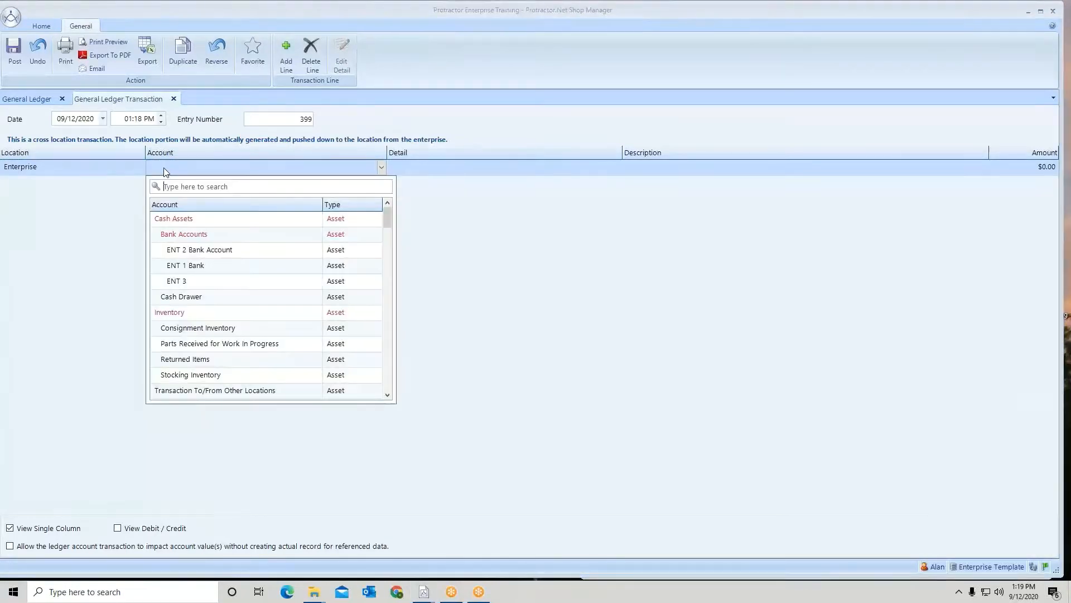
{"action": "left_click_drag", "start_coordinate": [385, 216], "coordinate": [383, 278]}
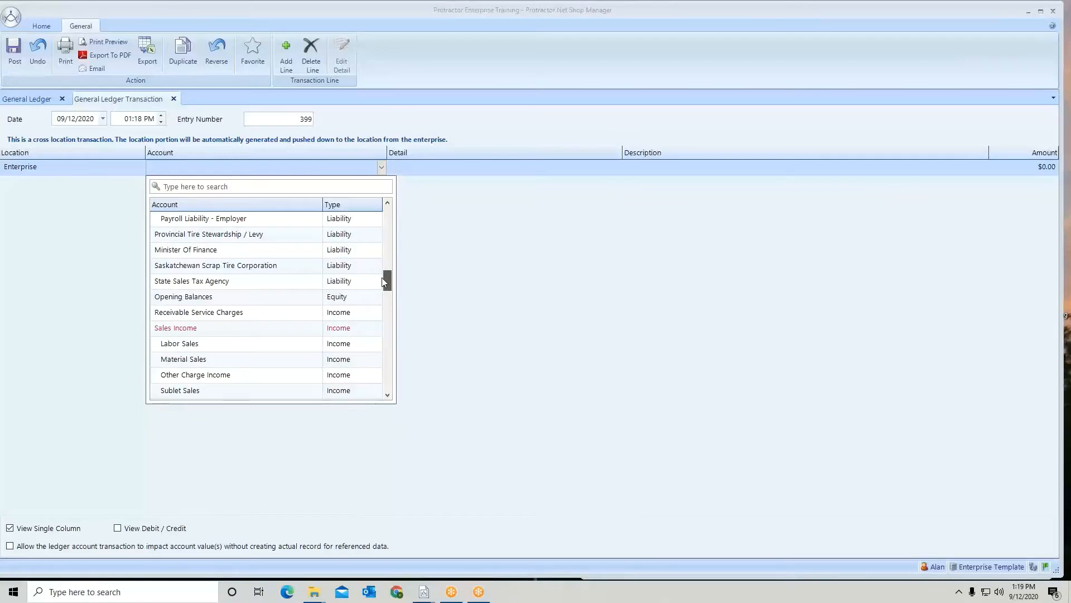
{"action": "left_click_drag", "start_coordinate": [383, 278], "coordinate": [388, 211]}
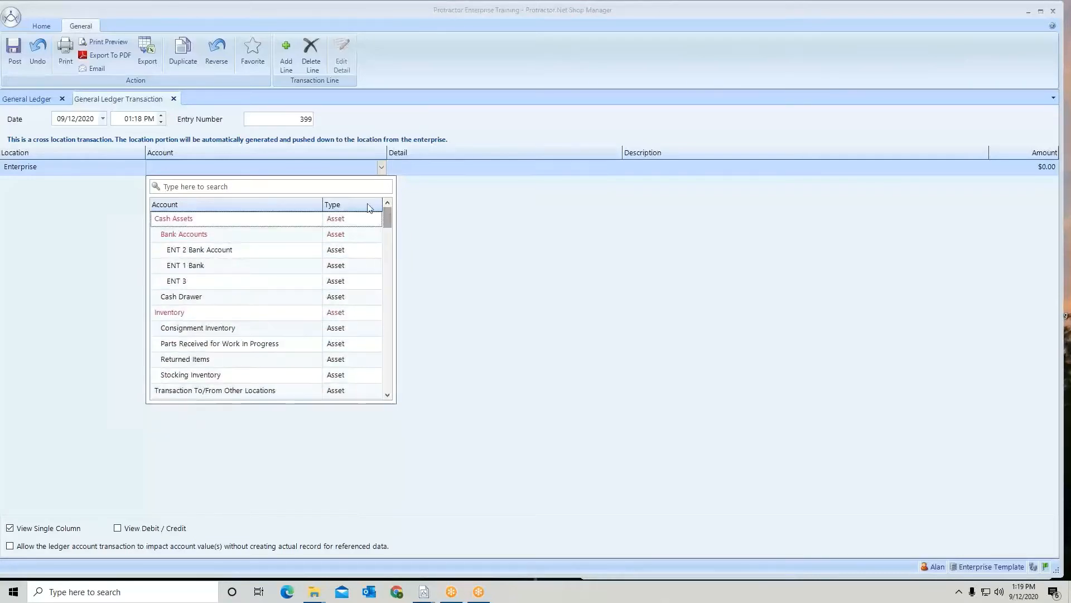
{"action": "left_click", "coordinate": [122, 197]}
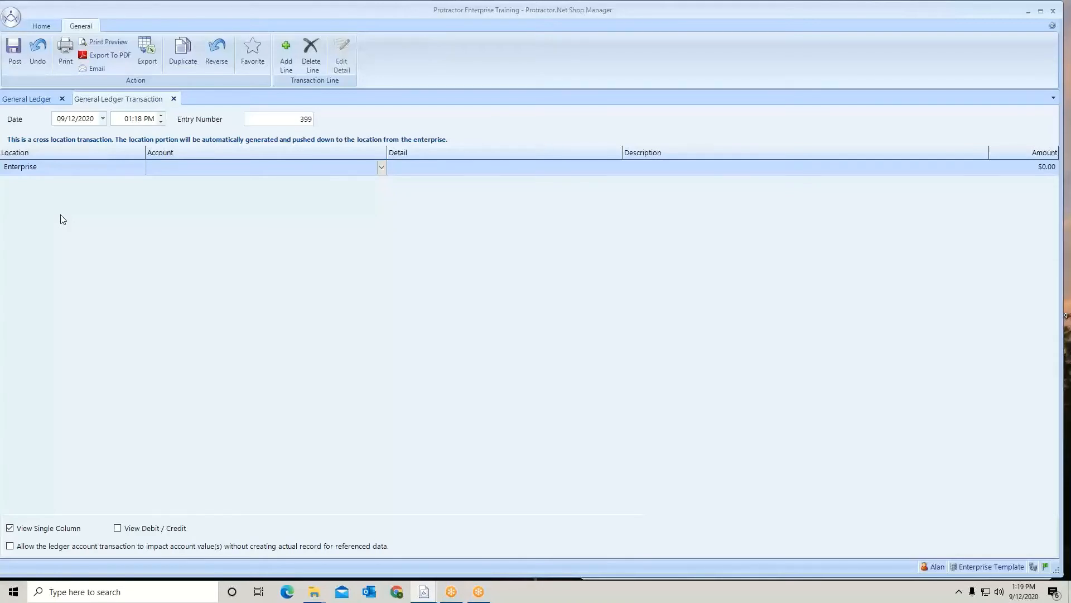
{"action": "left_click", "coordinate": [165, 164]}
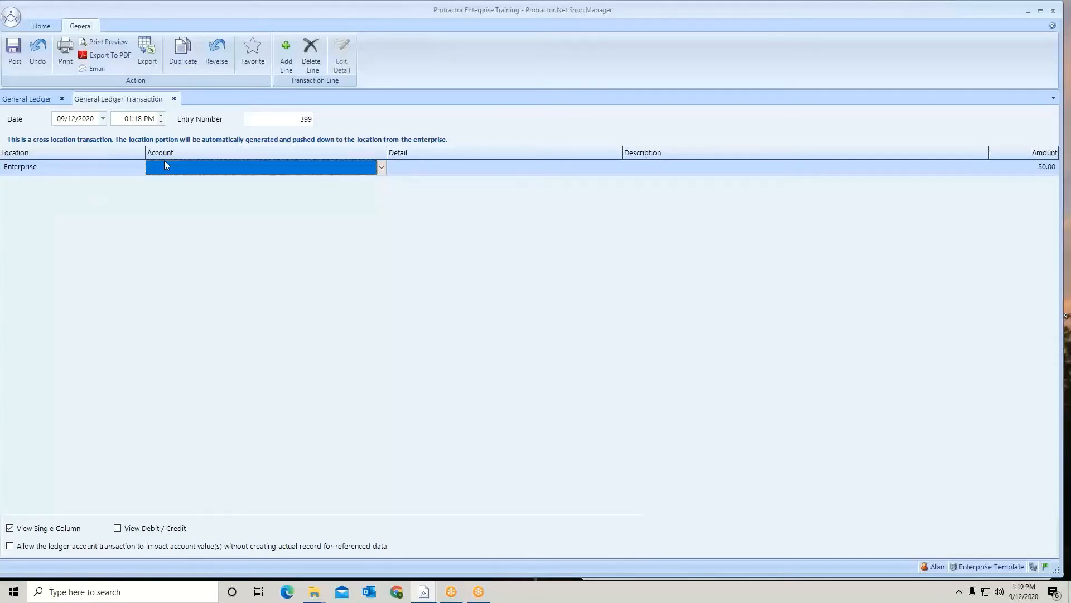
{"action": "left_click", "coordinate": [174, 98]}
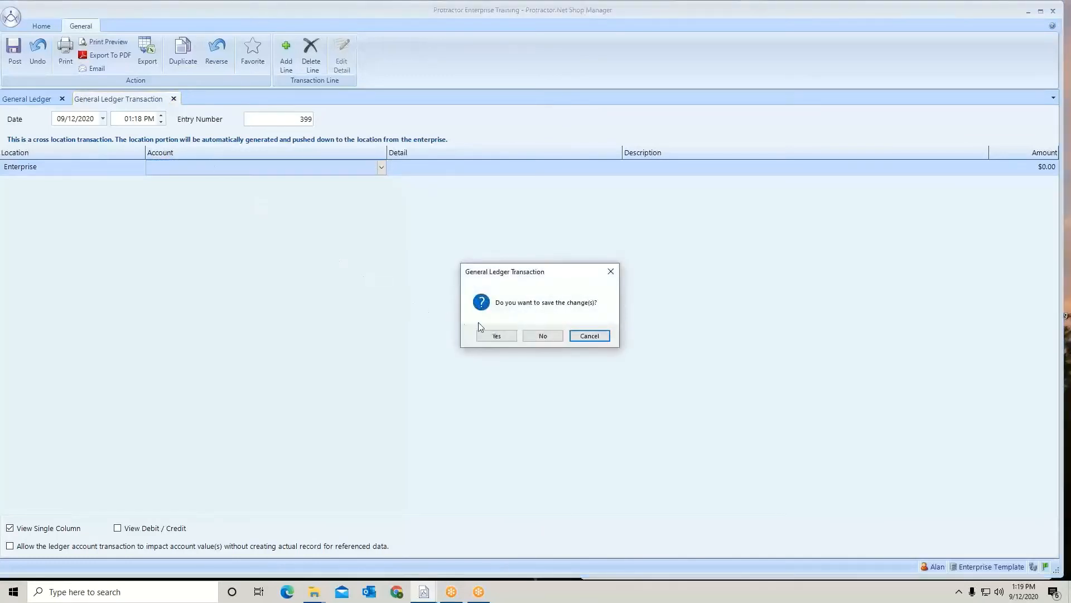
{"action": "left_click", "coordinate": [542, 336]}
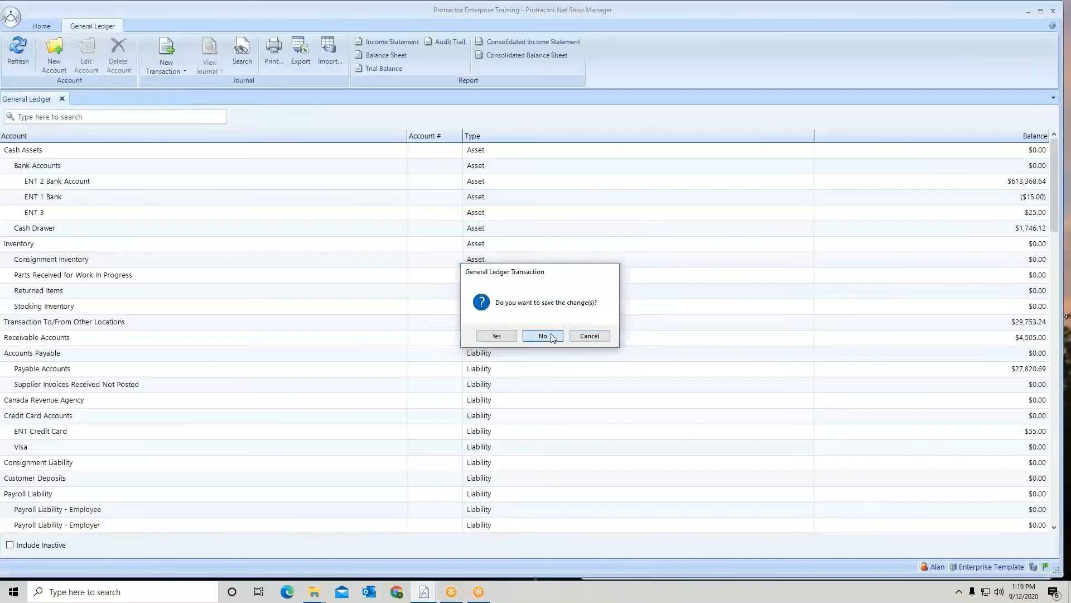